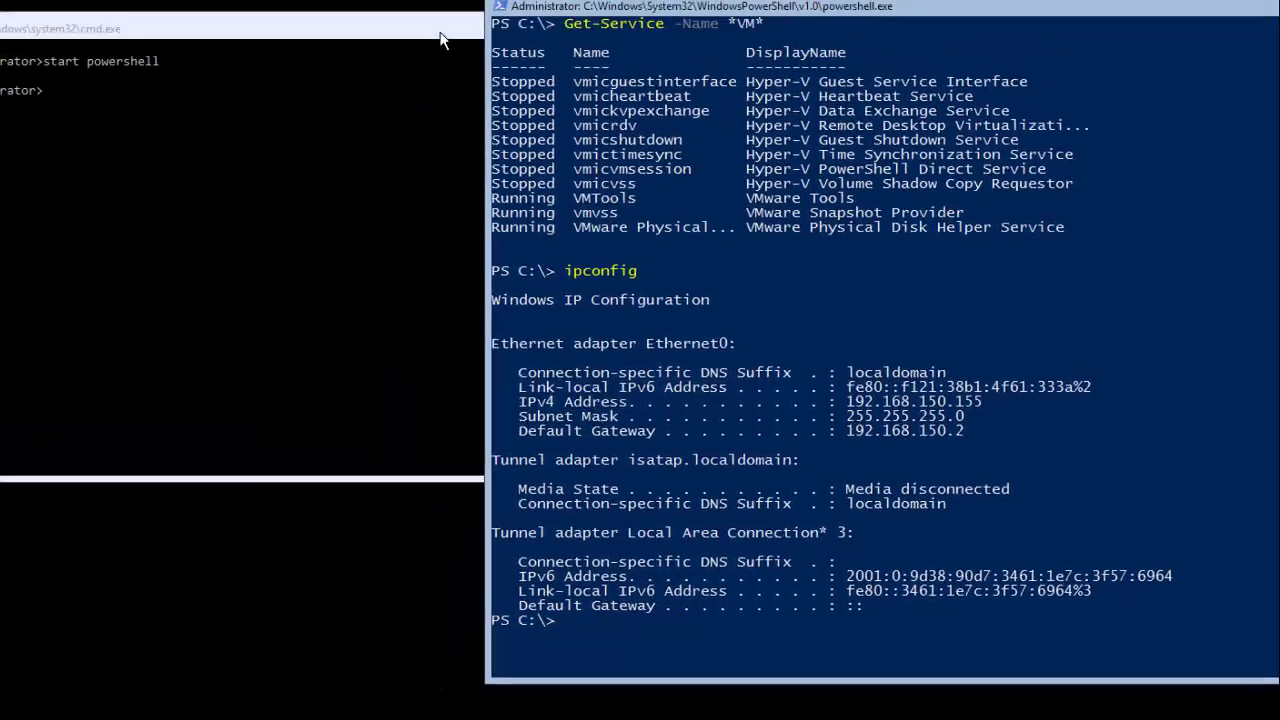
Set the Windows Server 2016 virtual machine's existing network adapter to a Bridged connection in its settings
mouse_move(752, 12)
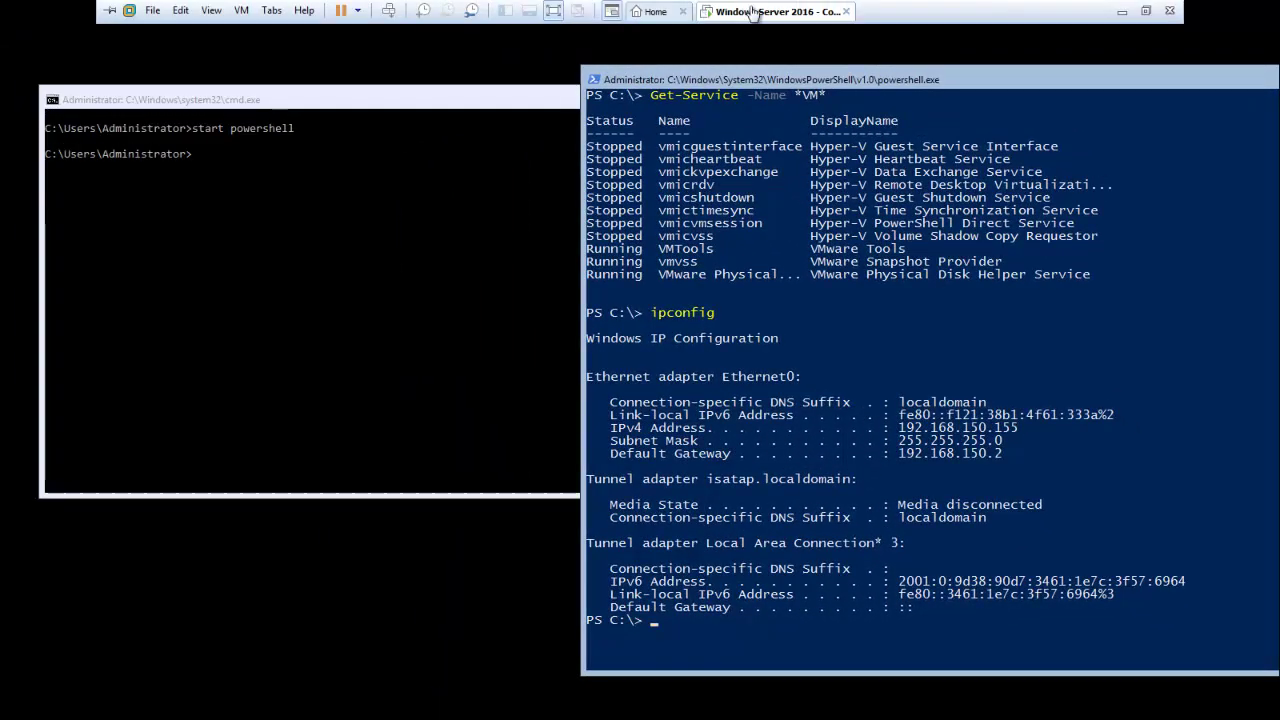
right_click(752, 12)
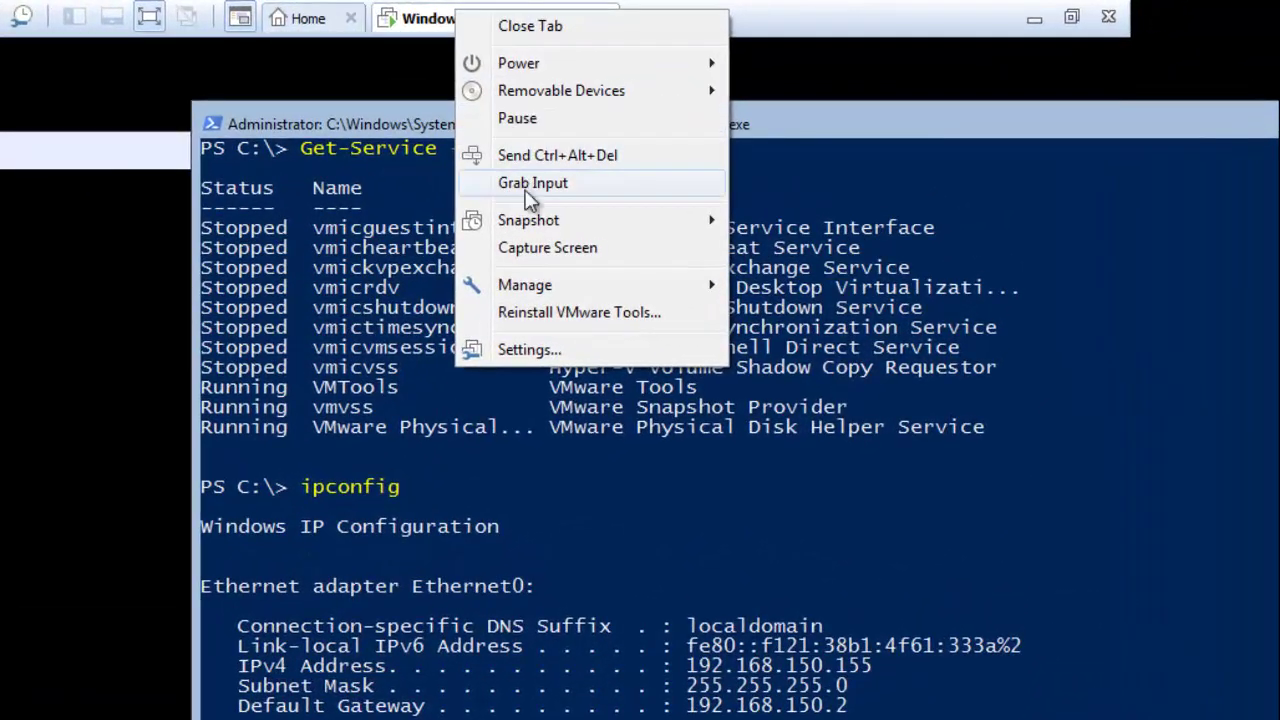
left_click(532, 347)
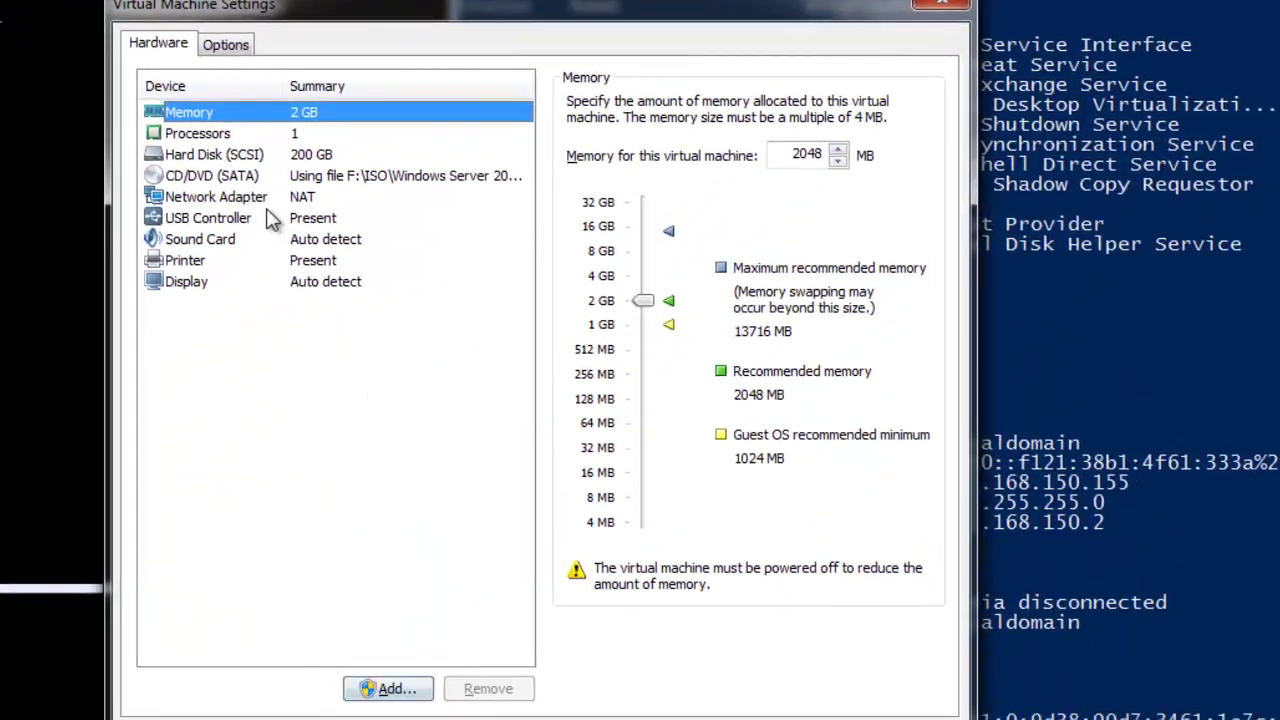
left_click(268, 199)
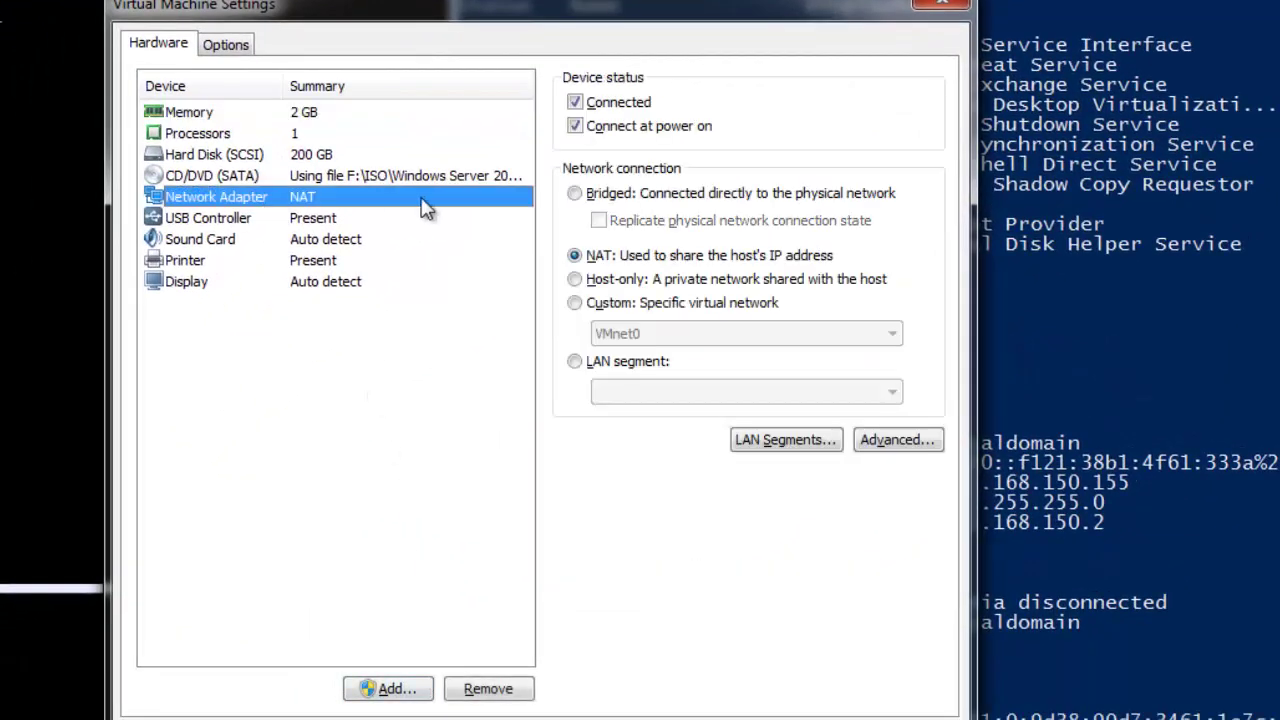
left_click(575, 194)
Add a second network adapter to the virtual machine with a Bridged connection, connected at power on
left_click(394, 690)
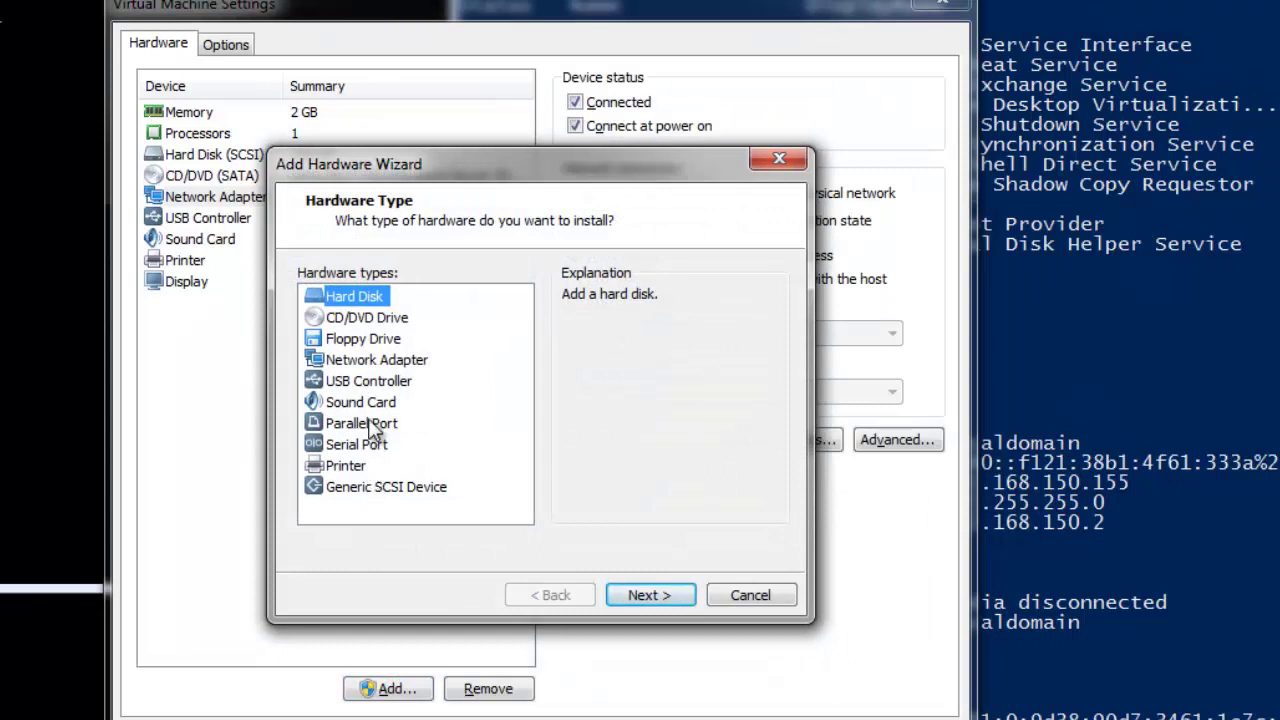
left_click(376, 362)
left_click(652, 595)
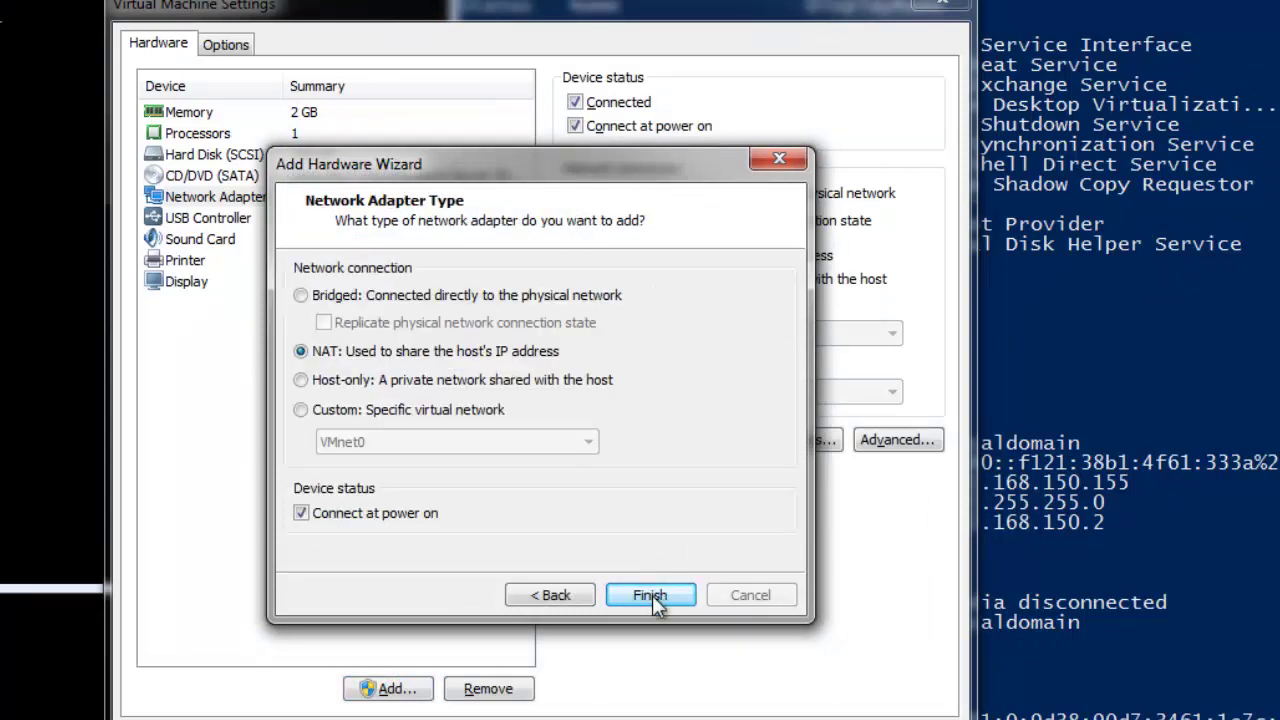
left_click(322, 297)
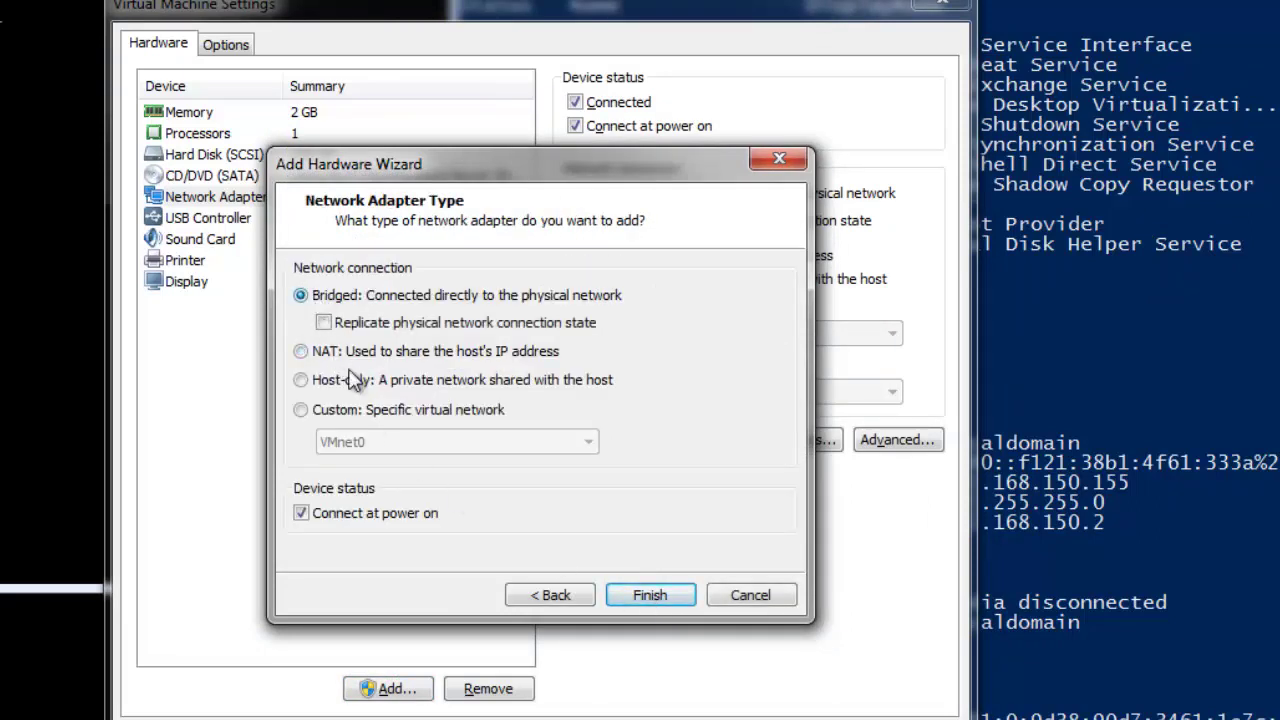
left_click(668, 598)
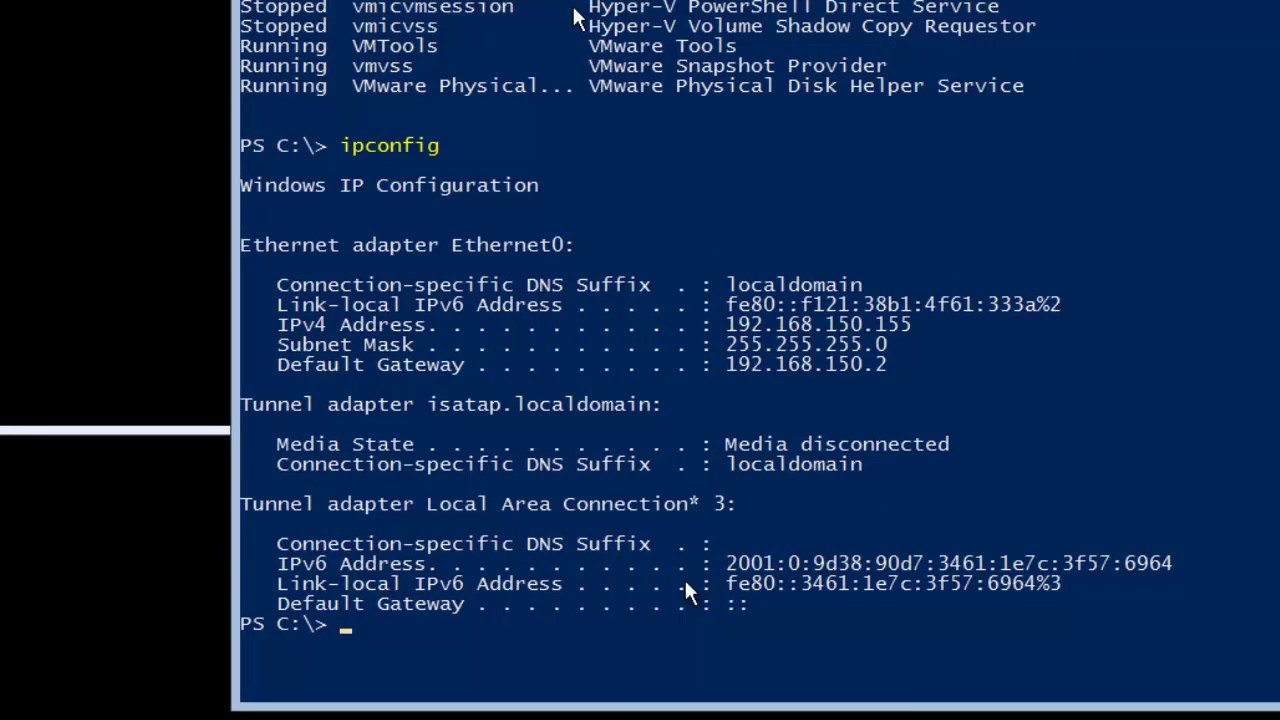
Run ipconfig /all in PowerShell and examine the address details of the Ethernet0 and Ethernet1 adapters
type("ipconfig /")
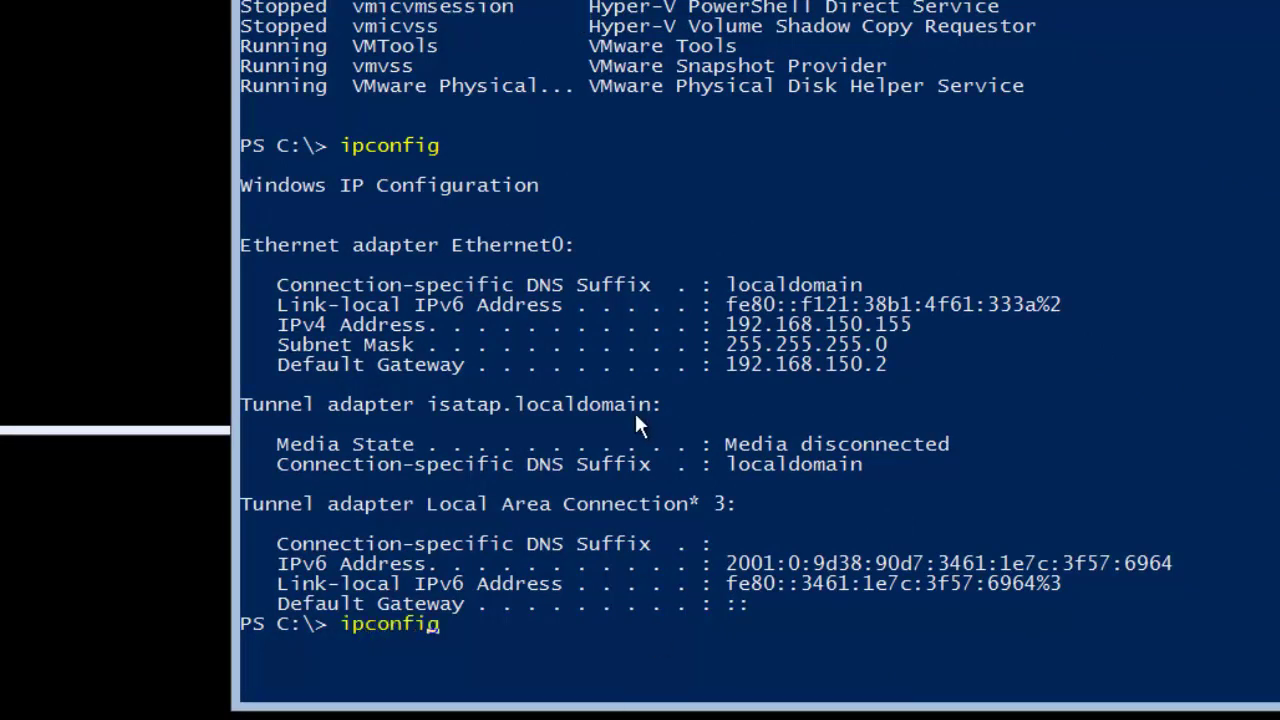
type("all")
key("Return")
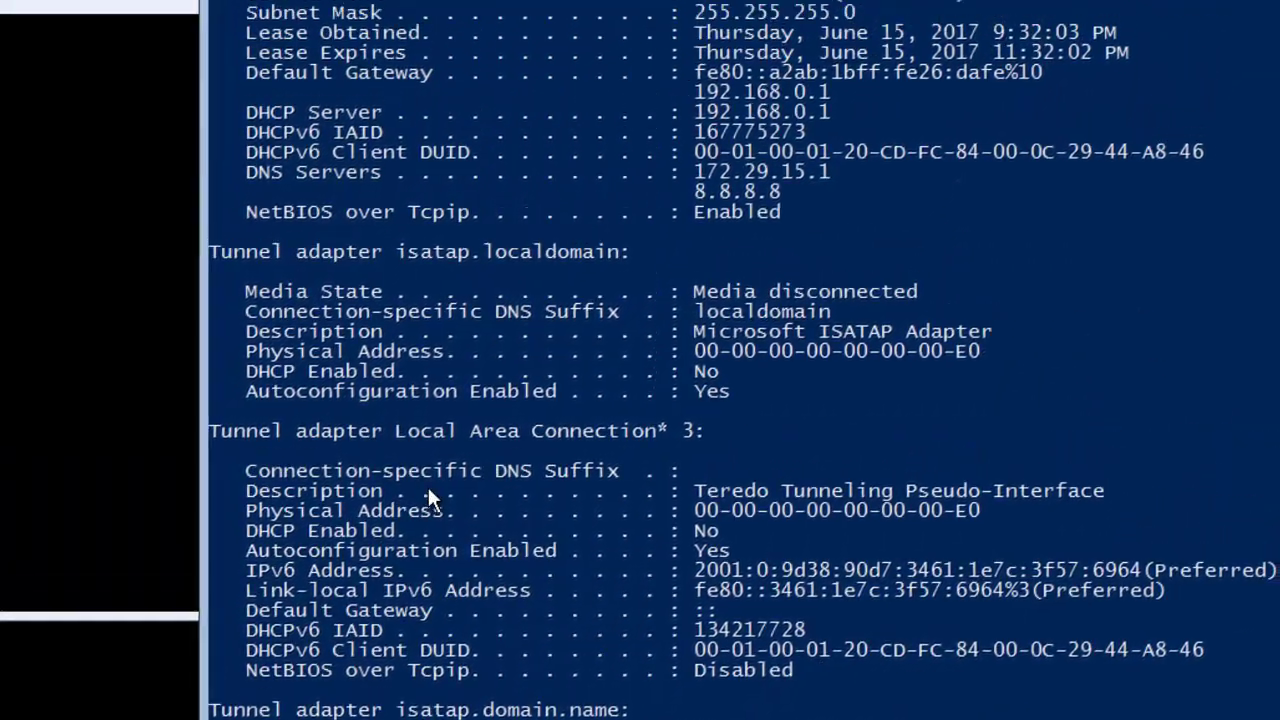
scroll(423, 539, "up", 7)
scroll(423, 543, "up", 3)
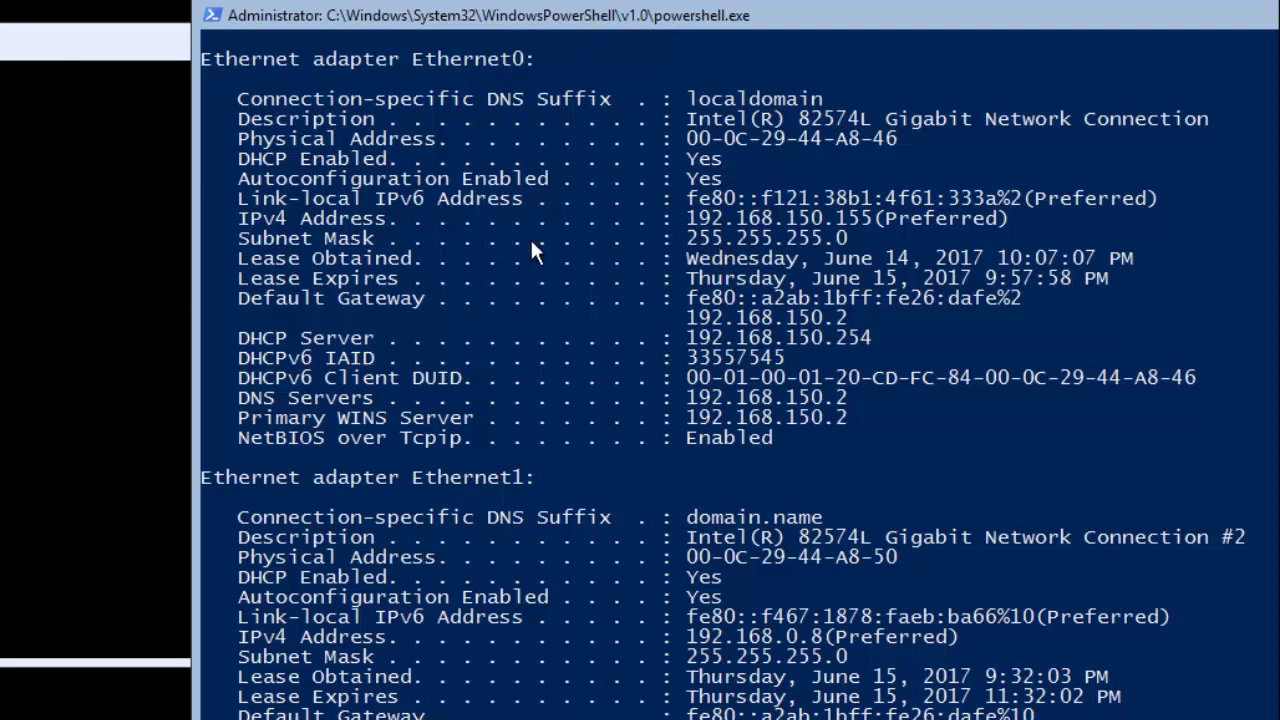
scroll(530, 240, "up", 1)
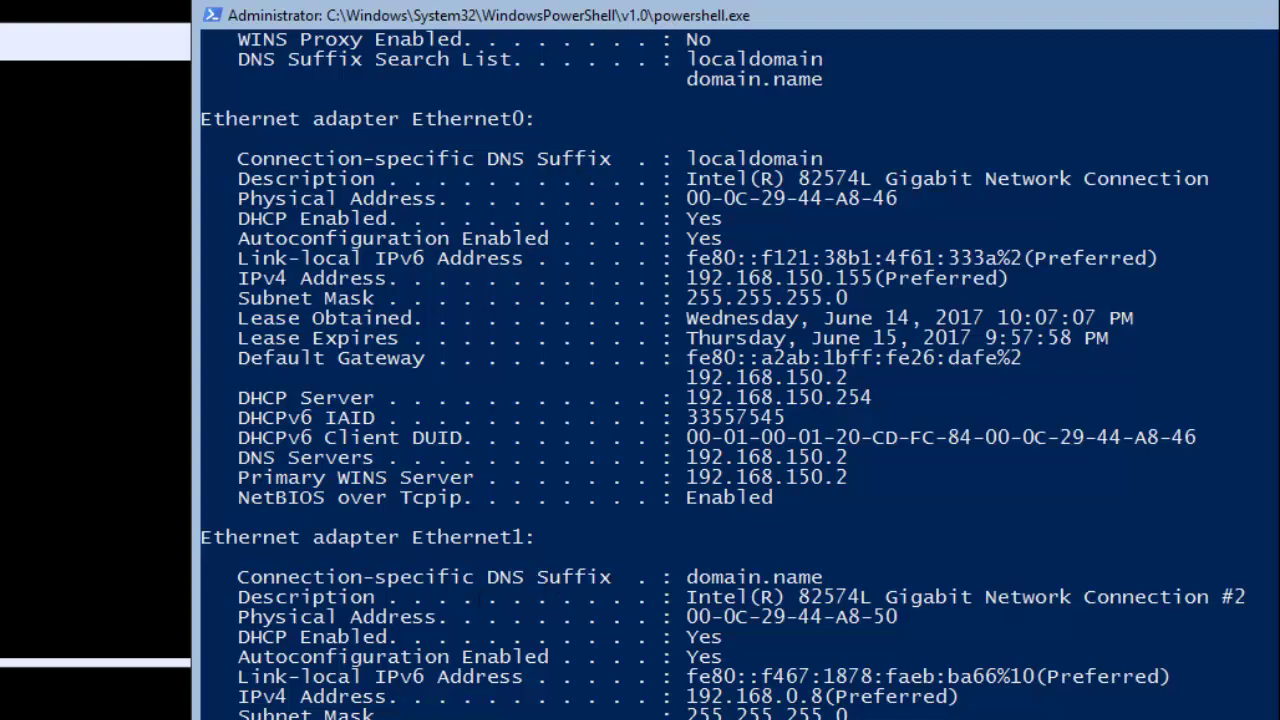
scroll(1006, 583, "down", 17)
scroll(735, 374, "up", 6)
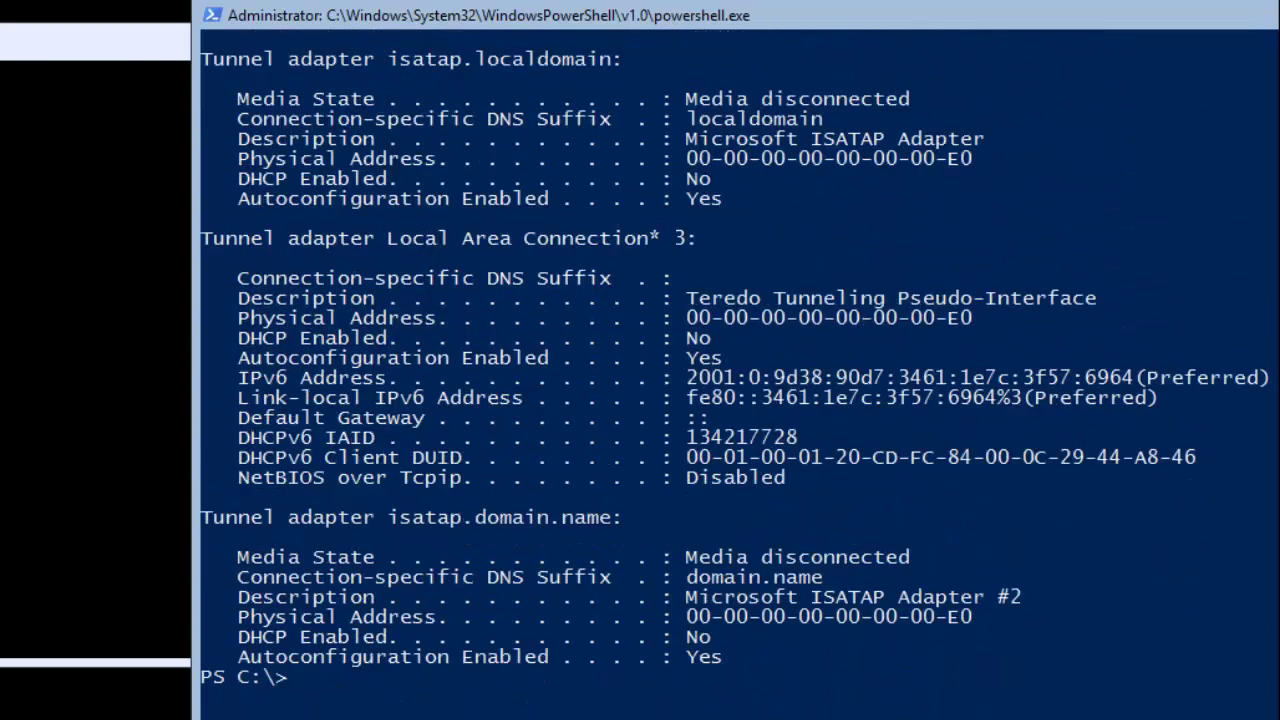
scroll(735, 374, "up", 3)
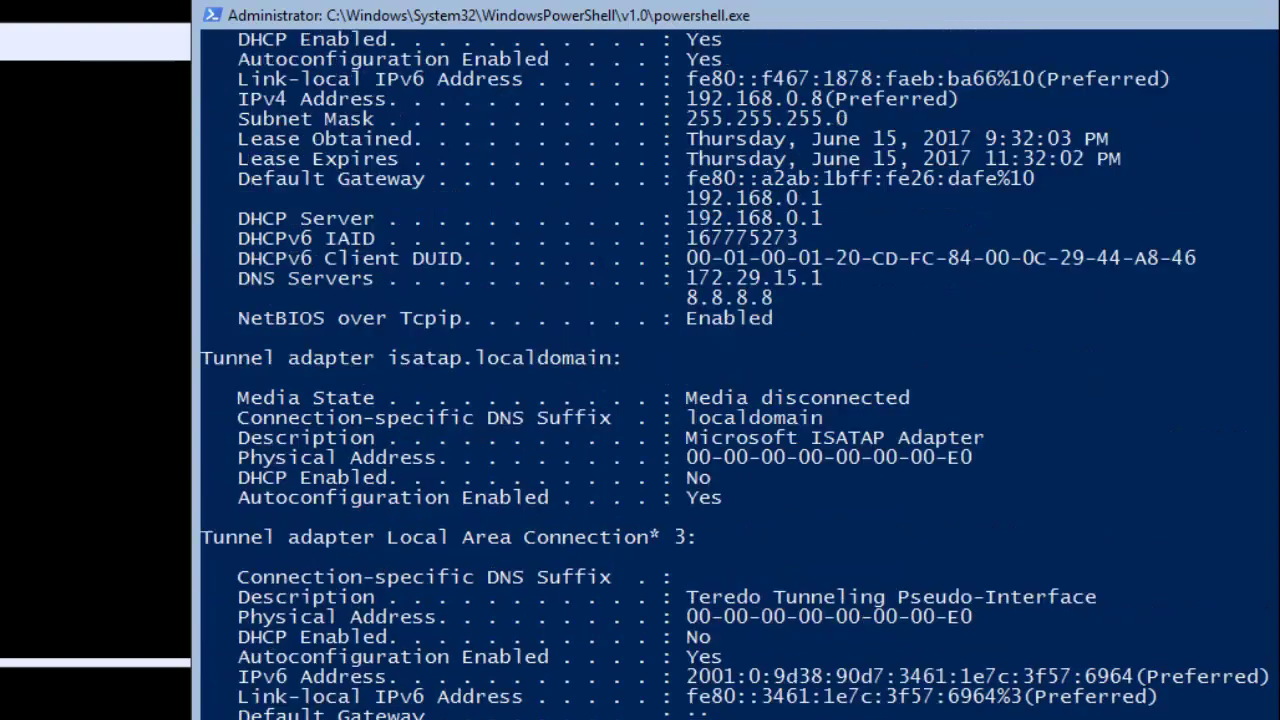
scroll(735, 374, "up", 3)
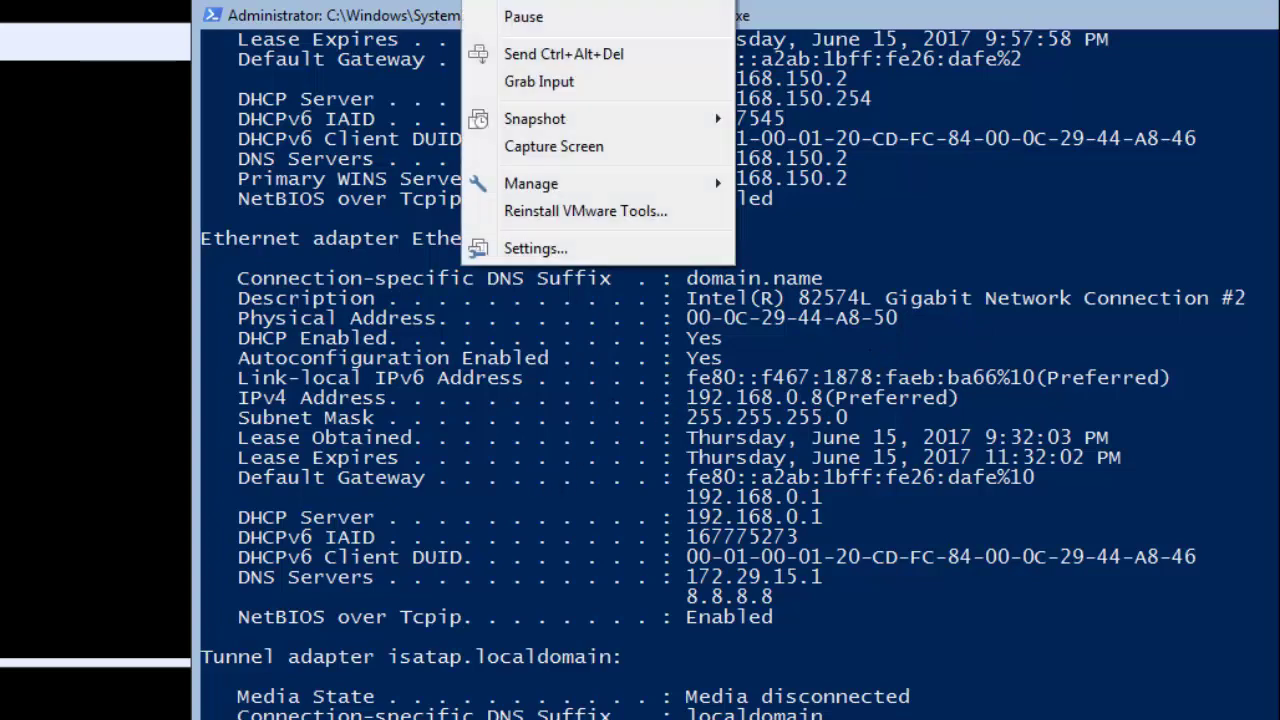
Check the connection type of Network Adapter and Network Adapter 2 in the virtual machine's settings
left_click(548, 249)
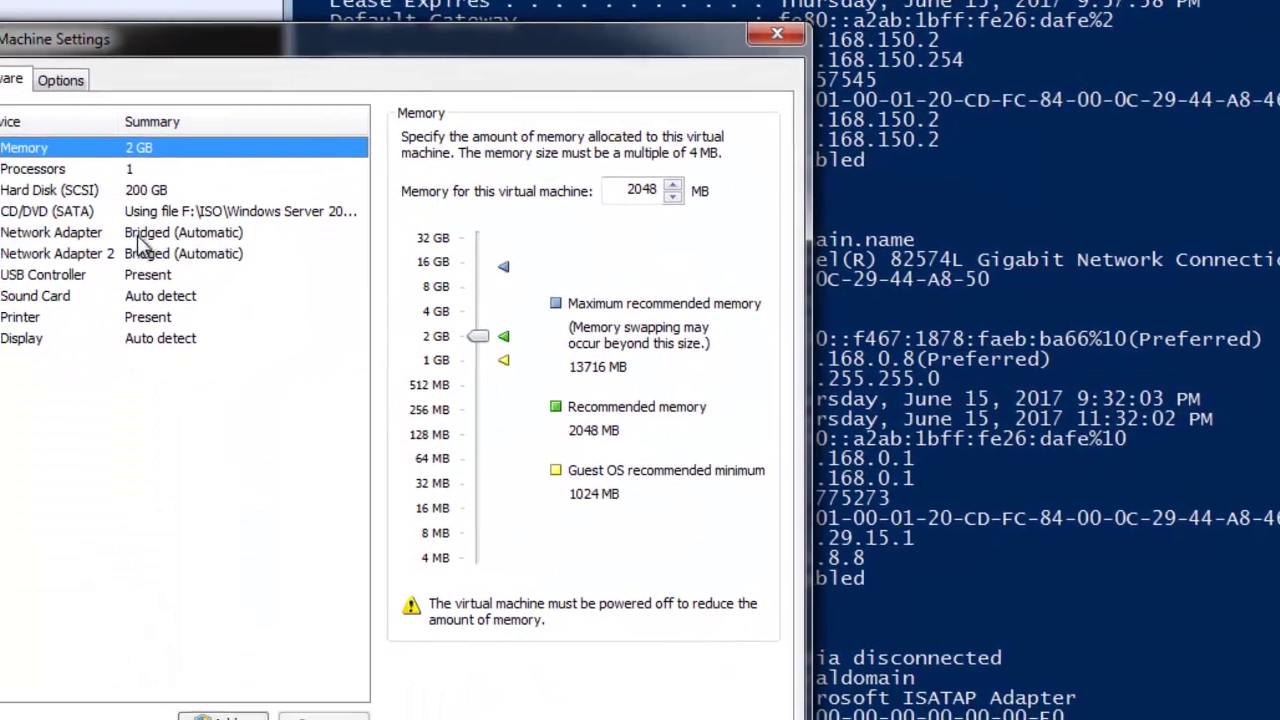
left_click(139, 233)
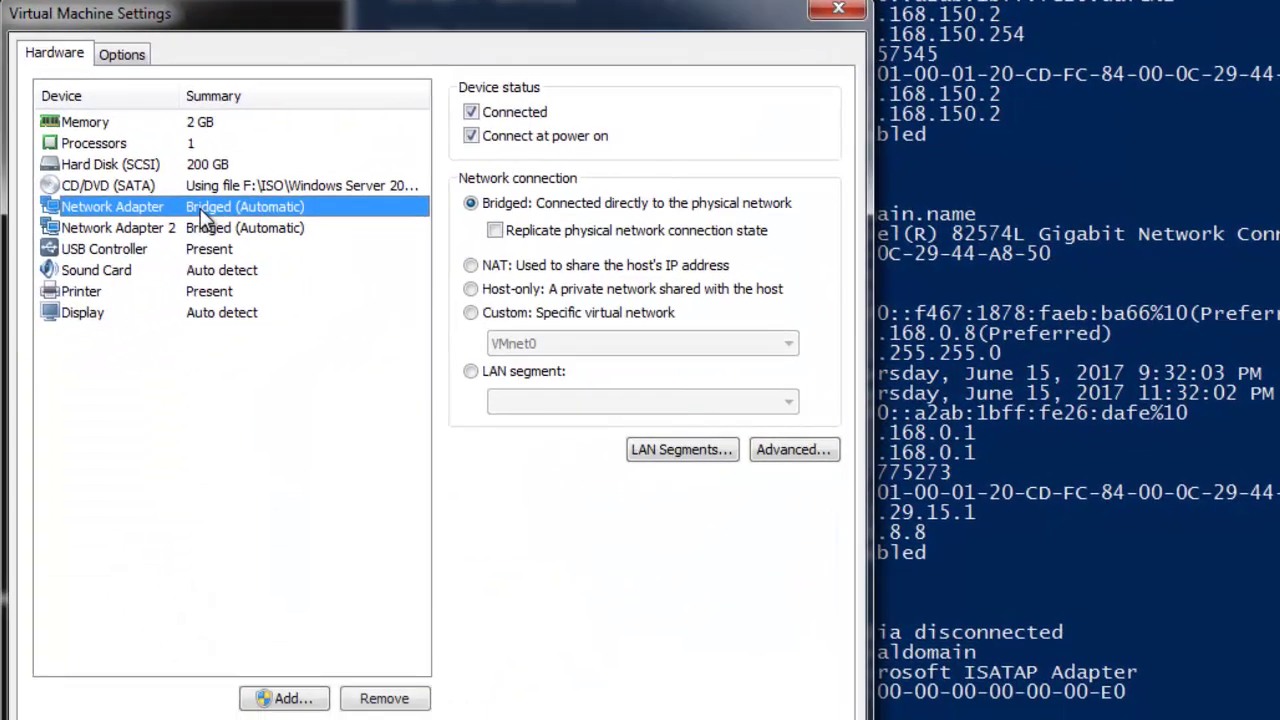
left_click(142, 253)
left_click(200, 210)
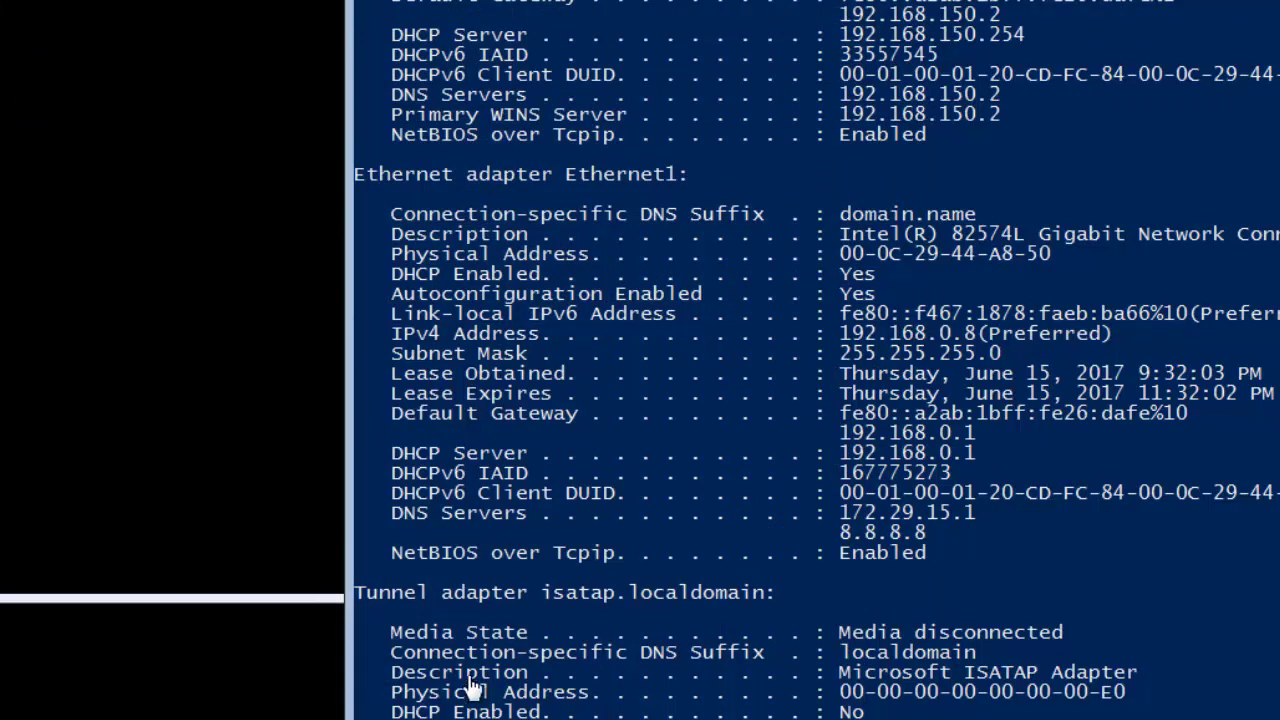
Restart the server from PowerShell with the Restart-Computer command
scroll(604, 650, "down", 8)
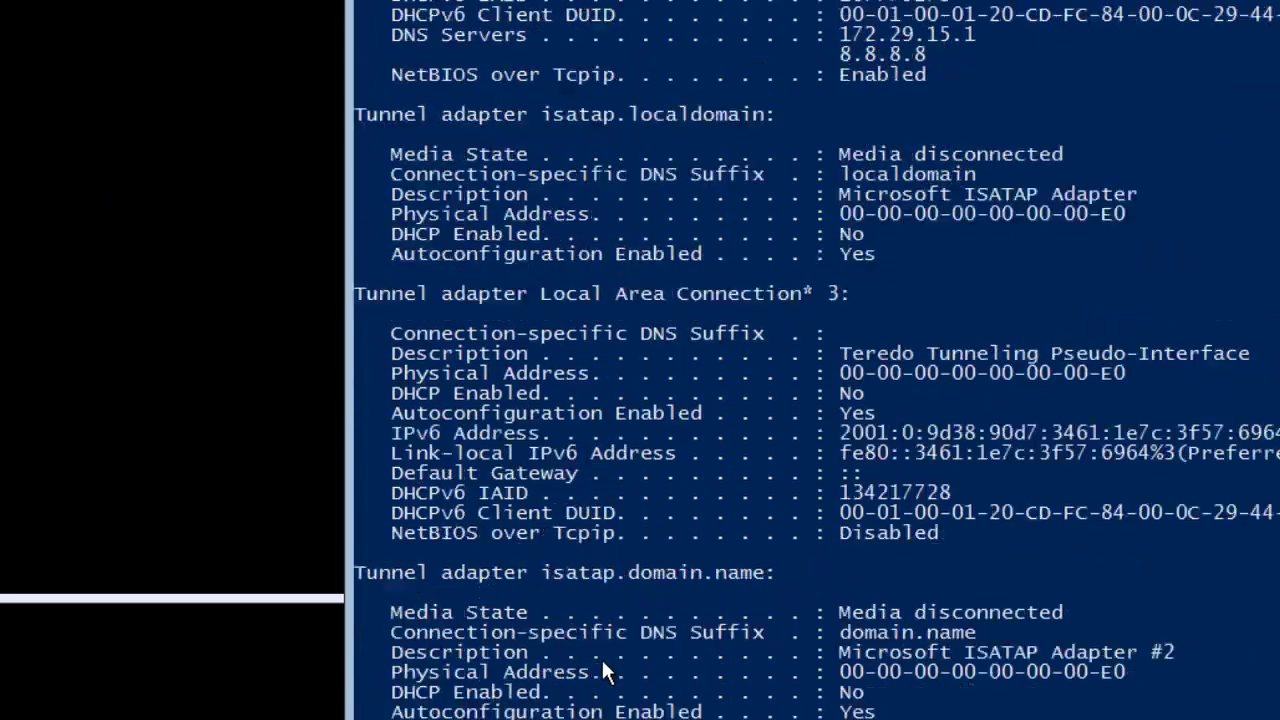
scroll(603, 664, "down", 1)
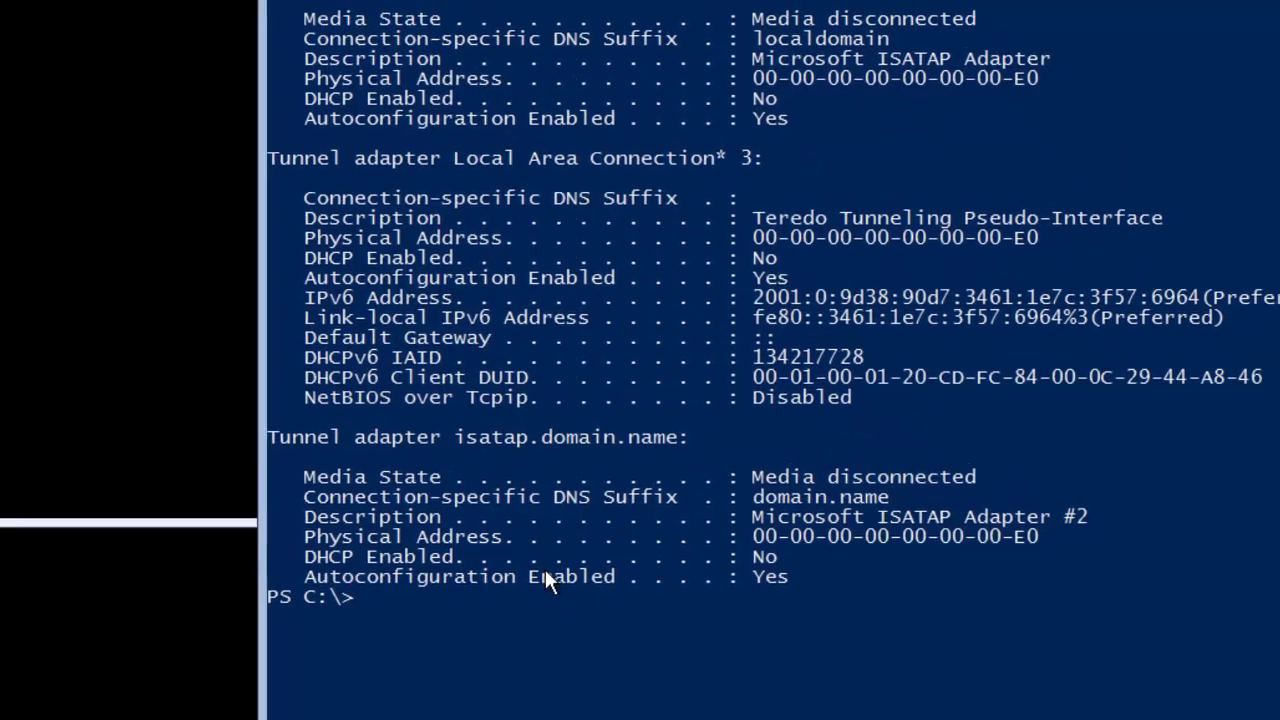
type("re")
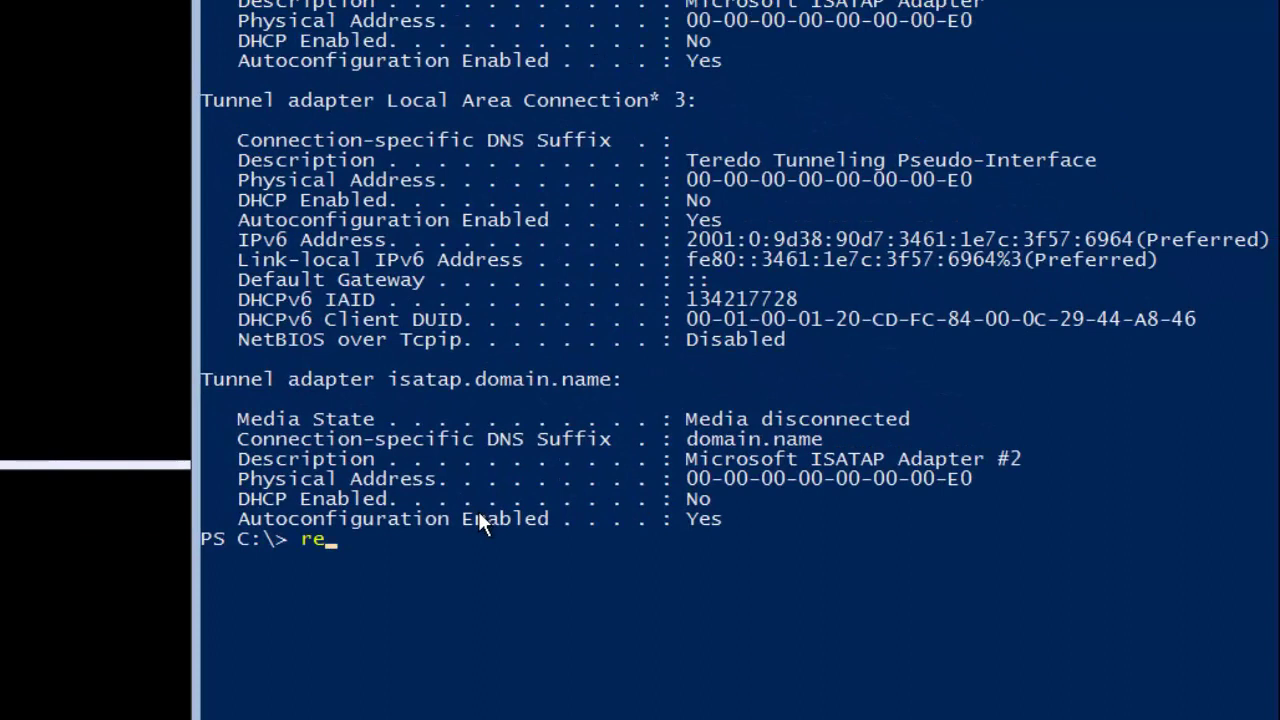
type("start")
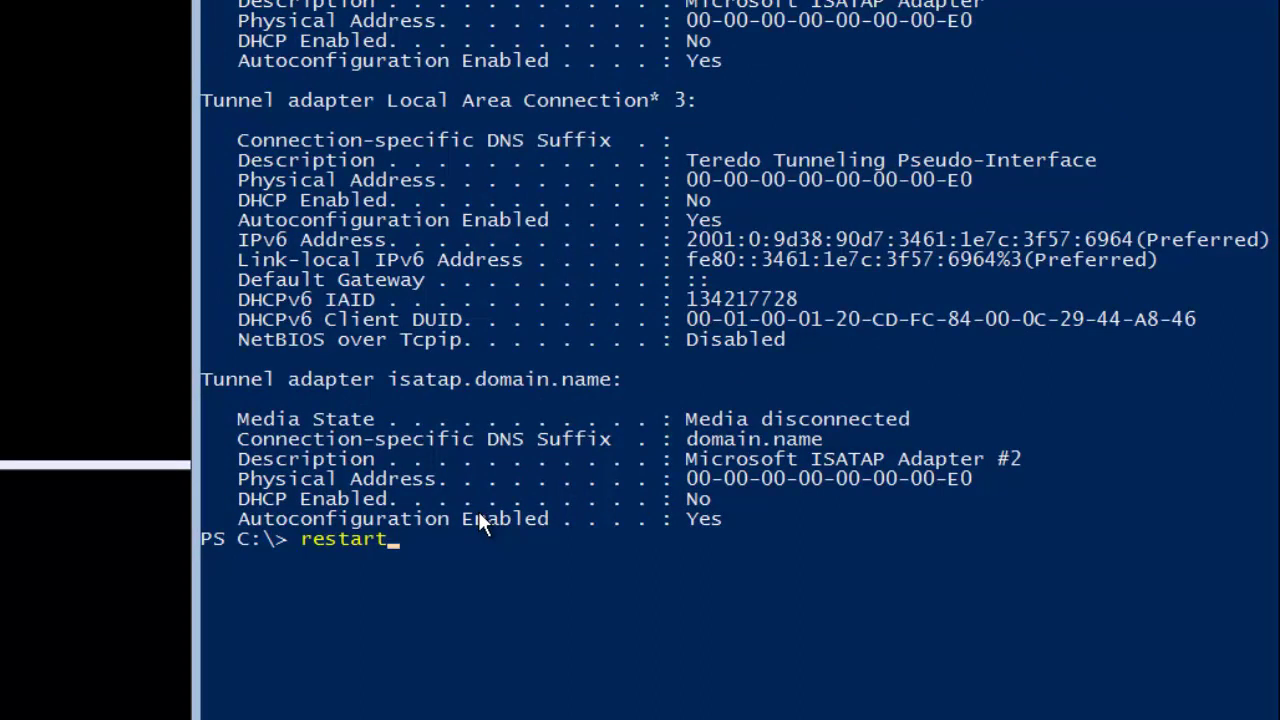
type("-co")
key("Tab")
key("Return")
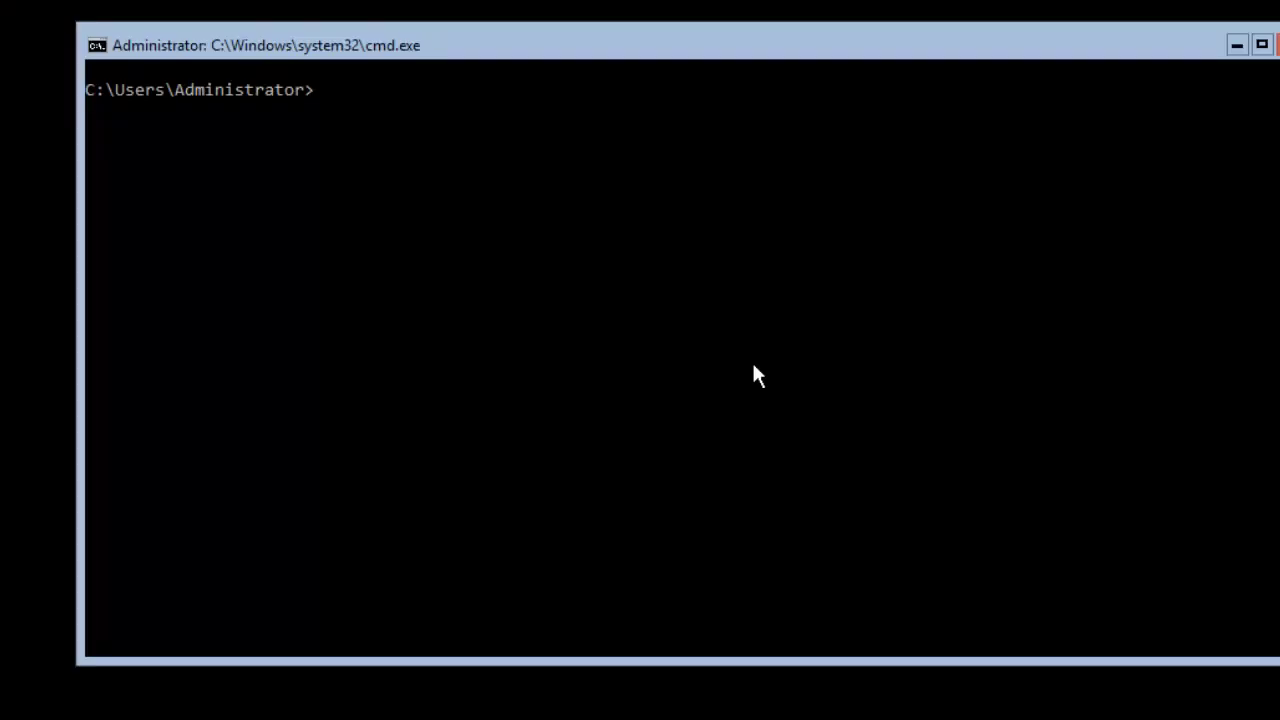
Run ipconfig in the Command Prompt and review the IPv4 settings of both Ethernet adapters
type("ipconfig")
key("Return")
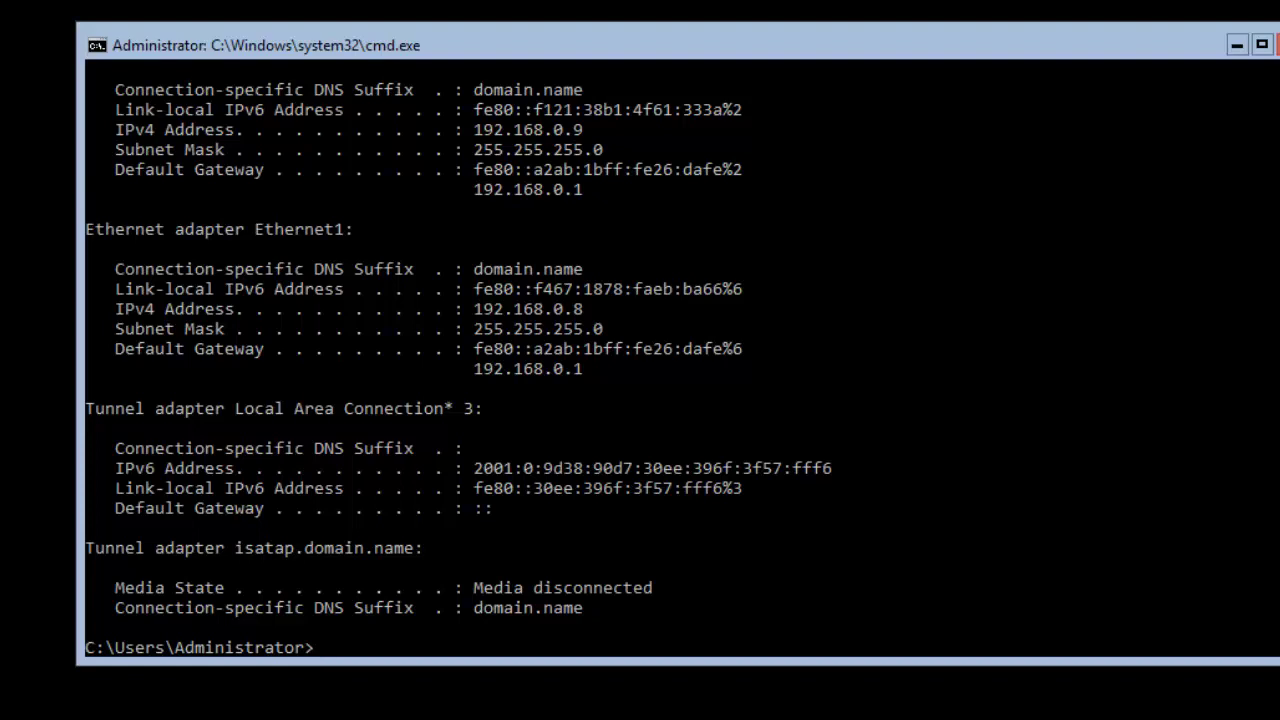
left_click(787, 370)
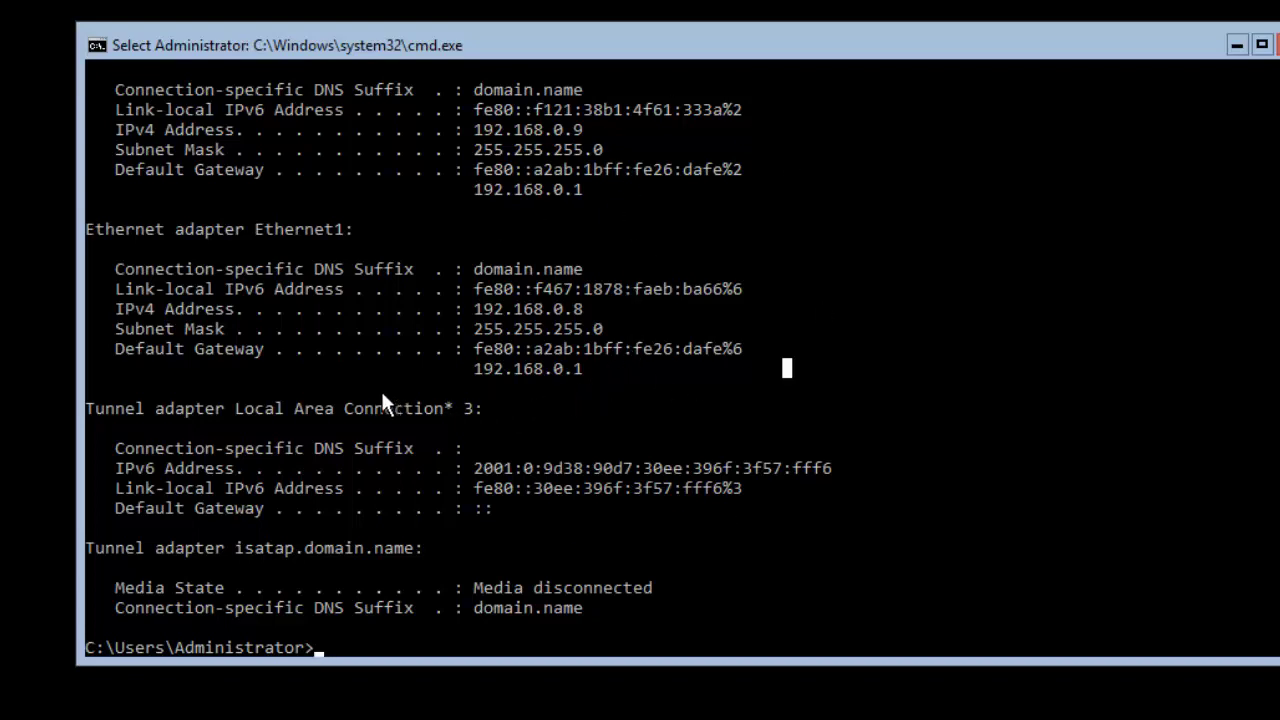
scroll(579, 416, "up", 1)
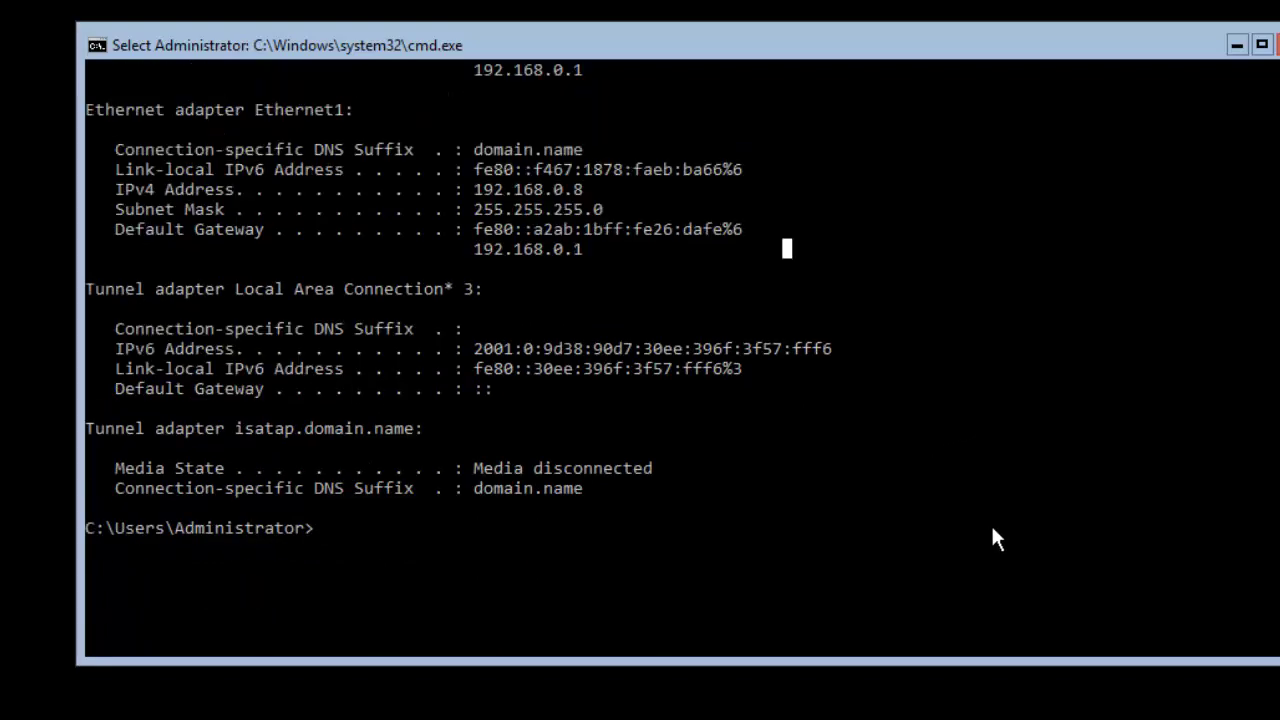
Launch notepad.exe from the Command Prompt and arrange its window beside the ipconfig output for Ethernet0
type("notepad.exe")
key("Return")
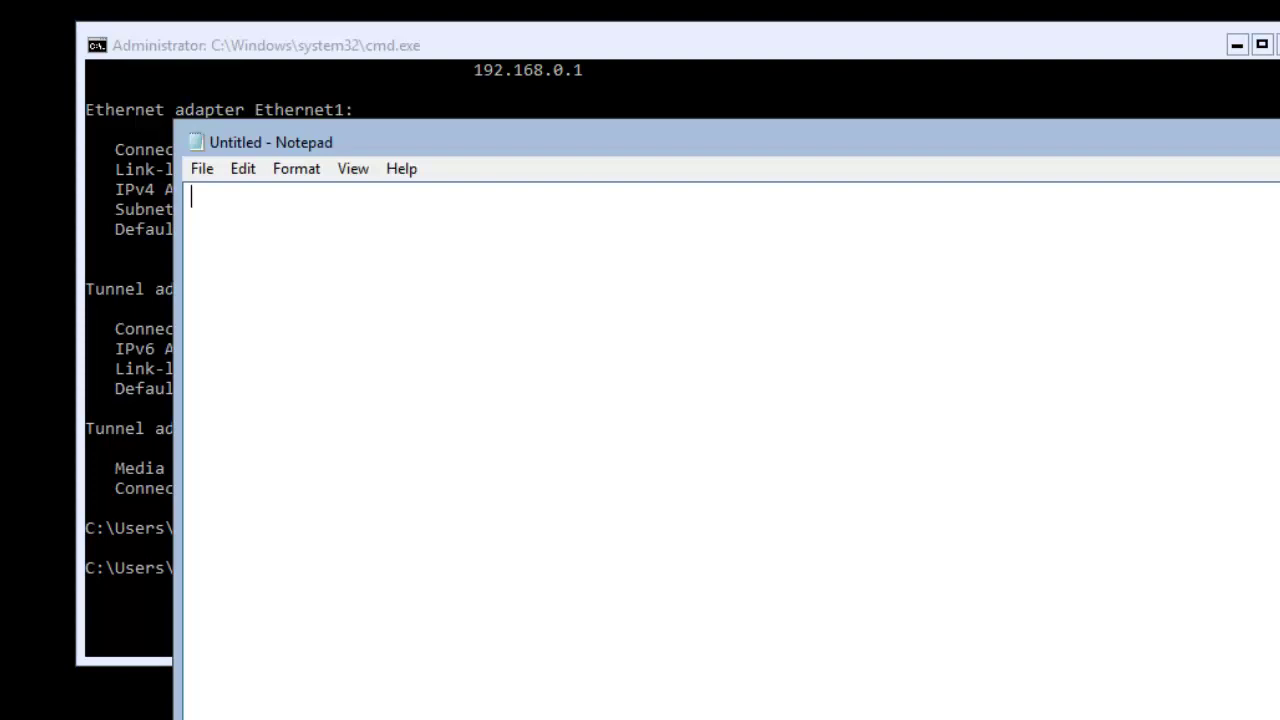
key("super+Right")
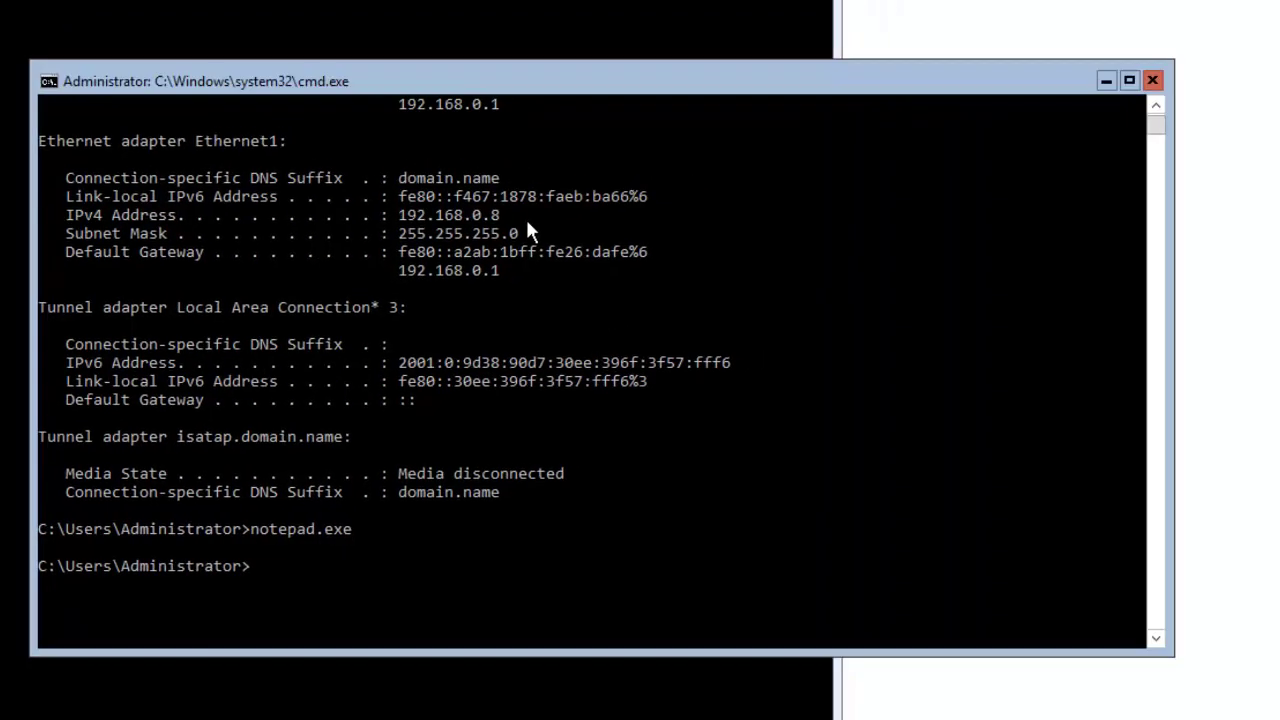
scroll(525, 230, "up", 4)
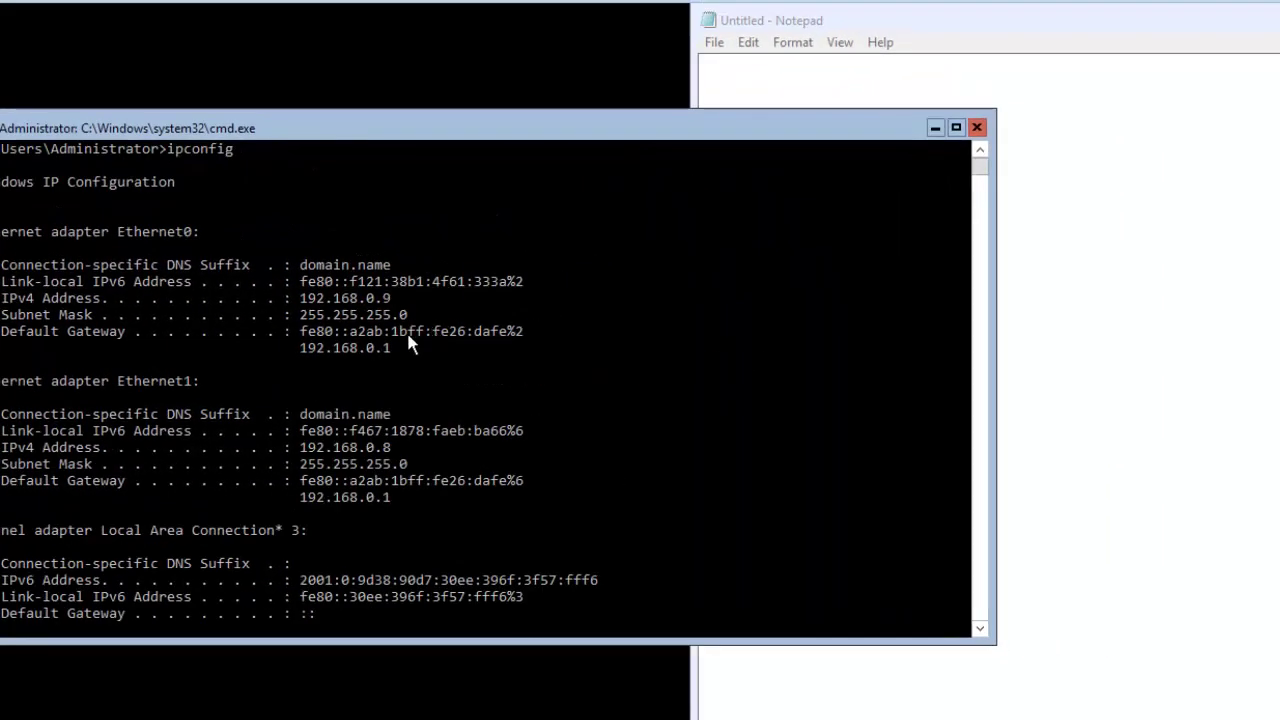
key("super+Left")
Note the IP address 192.168.0.9 in Notepad, with 255.255.255.255 on the line below it
left_click(1205, 306)
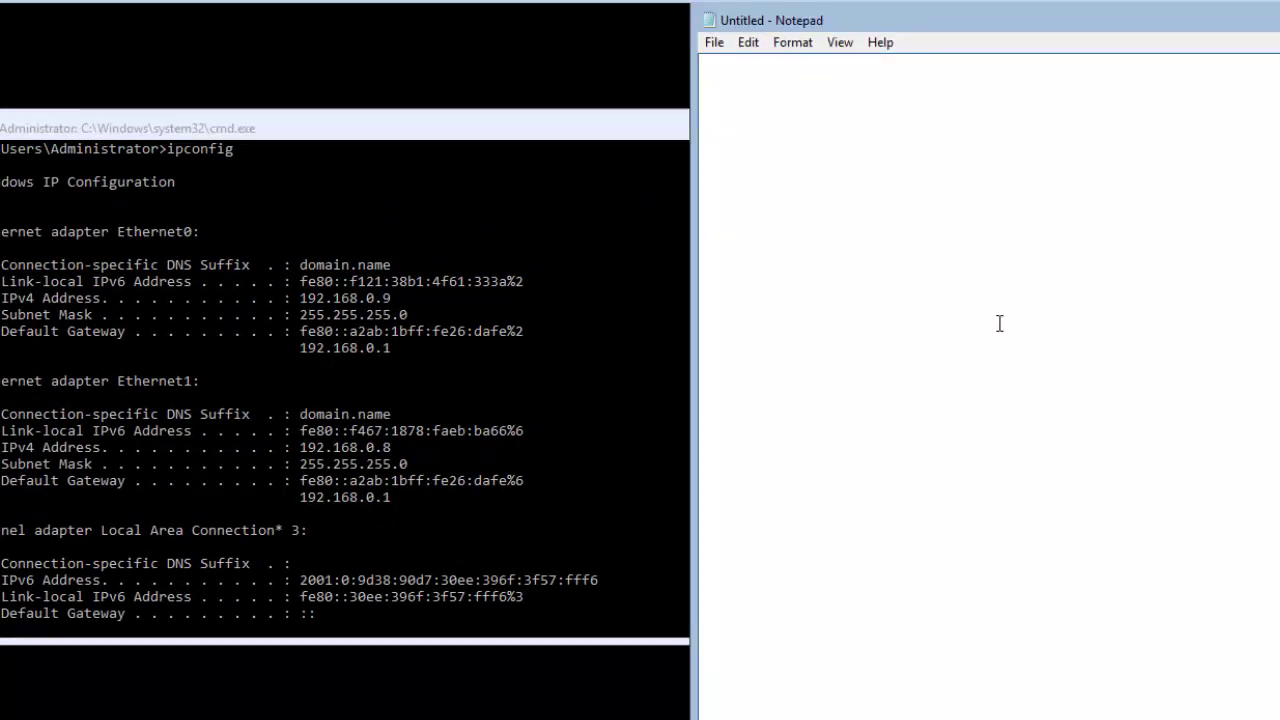
type("192.168.0.9")
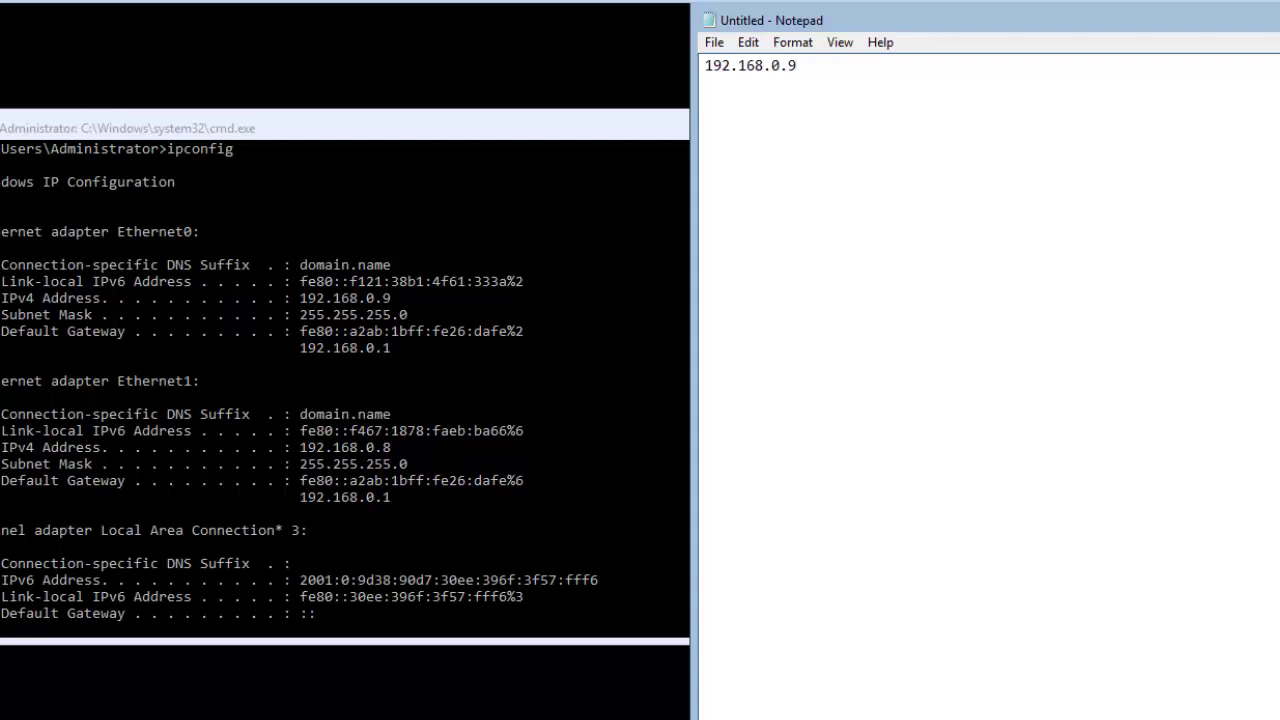
key("Return")
type("2552")
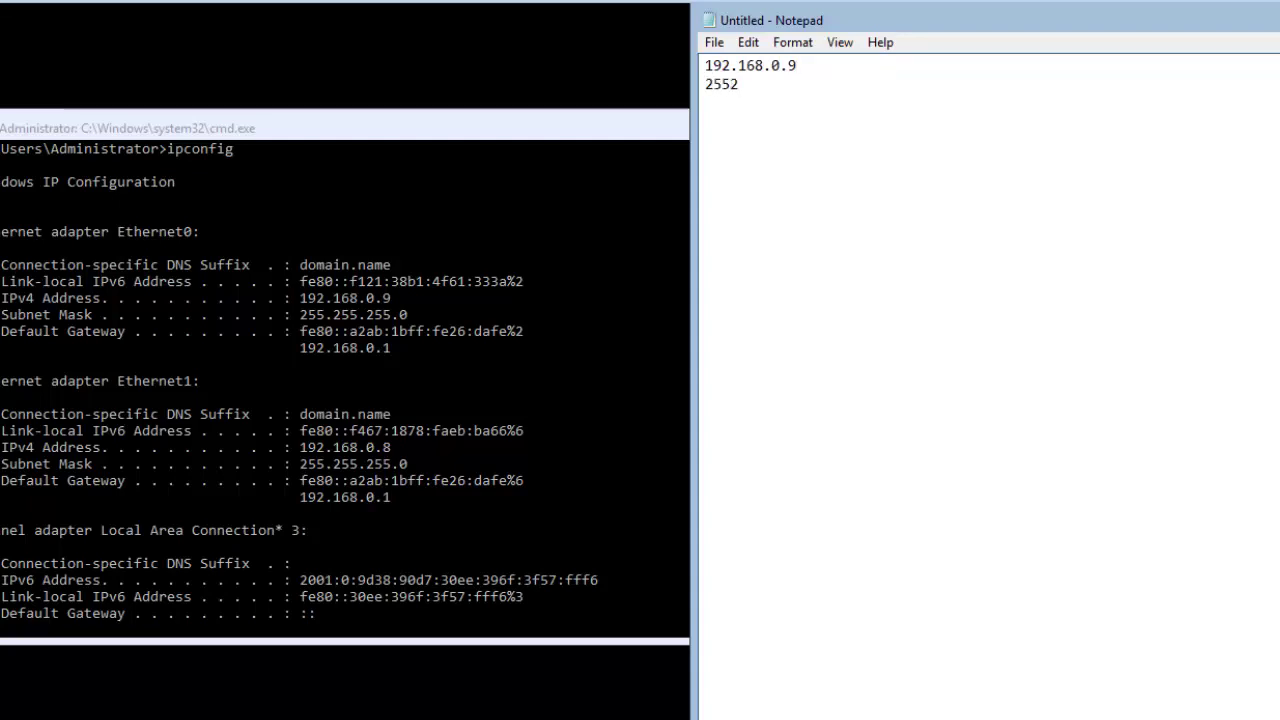
key("BackSpace")
type(".255")
type("55.255")
Return to the Command Prompt and clear its output with cls
left_click(516, 378)
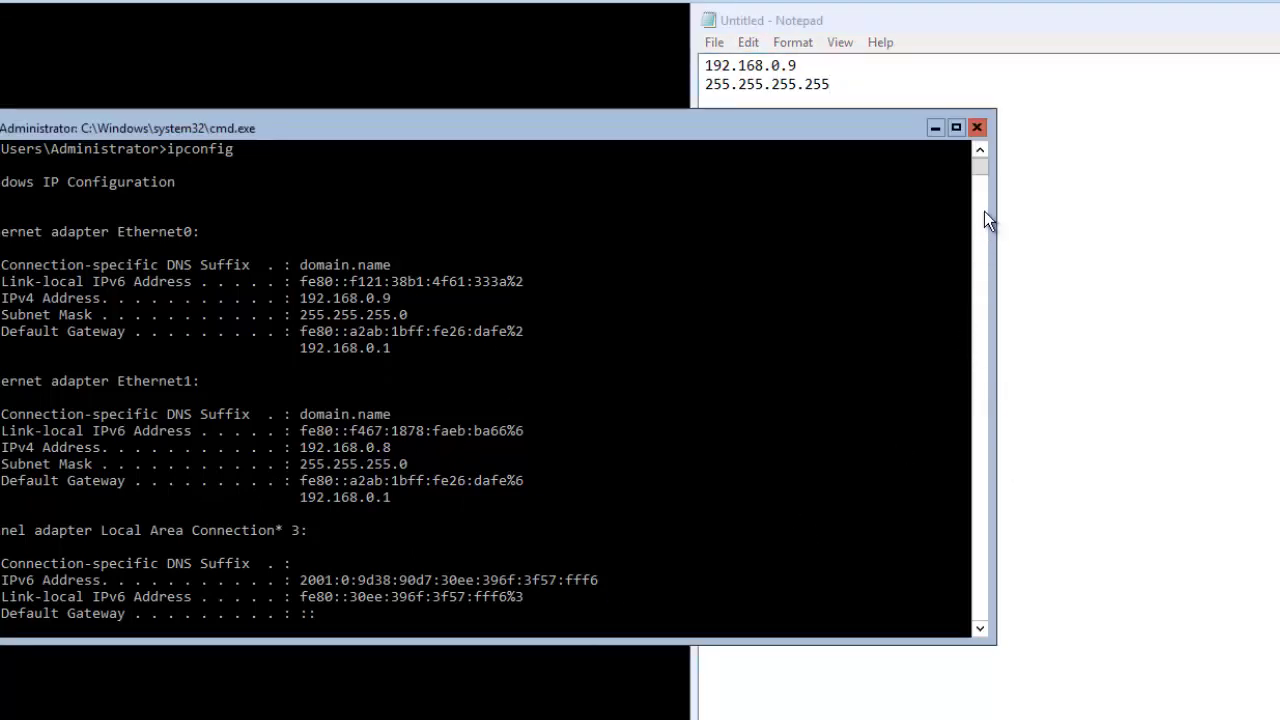
left_click_drag(974, 167, 976, 164)
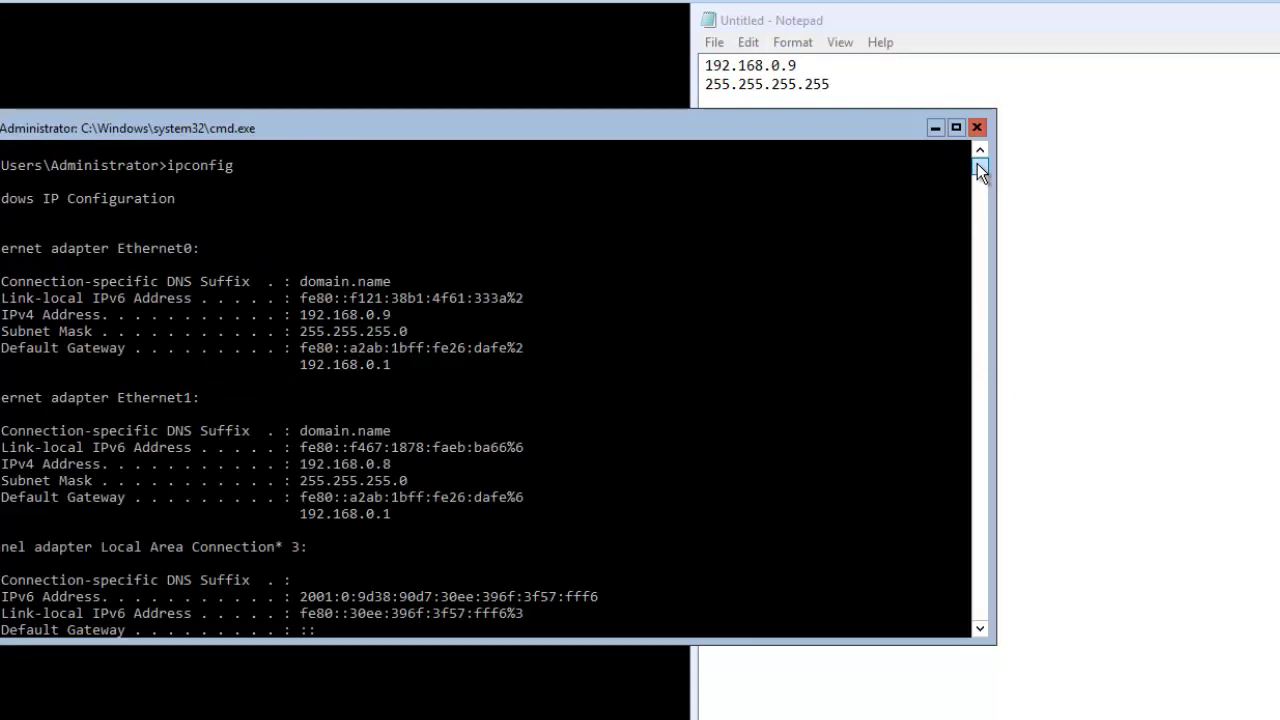
left_click_drag(977, 166, 978, 165)
type("cls")
key("Return")
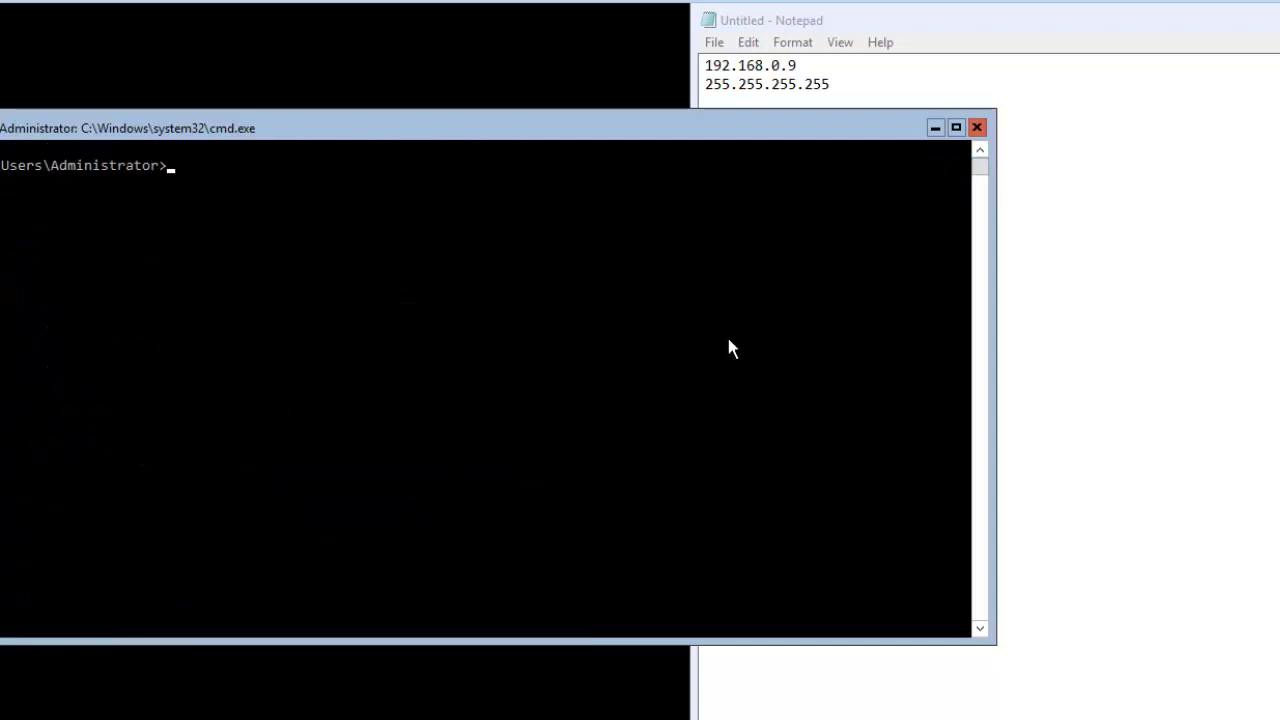
Launch PowerShell in a separate window with start powershell and move the new window aside
type("sta")
key("BackSpace")
key("BackSpace")
key("BackSpace")
type("start powershell")
key("Return")
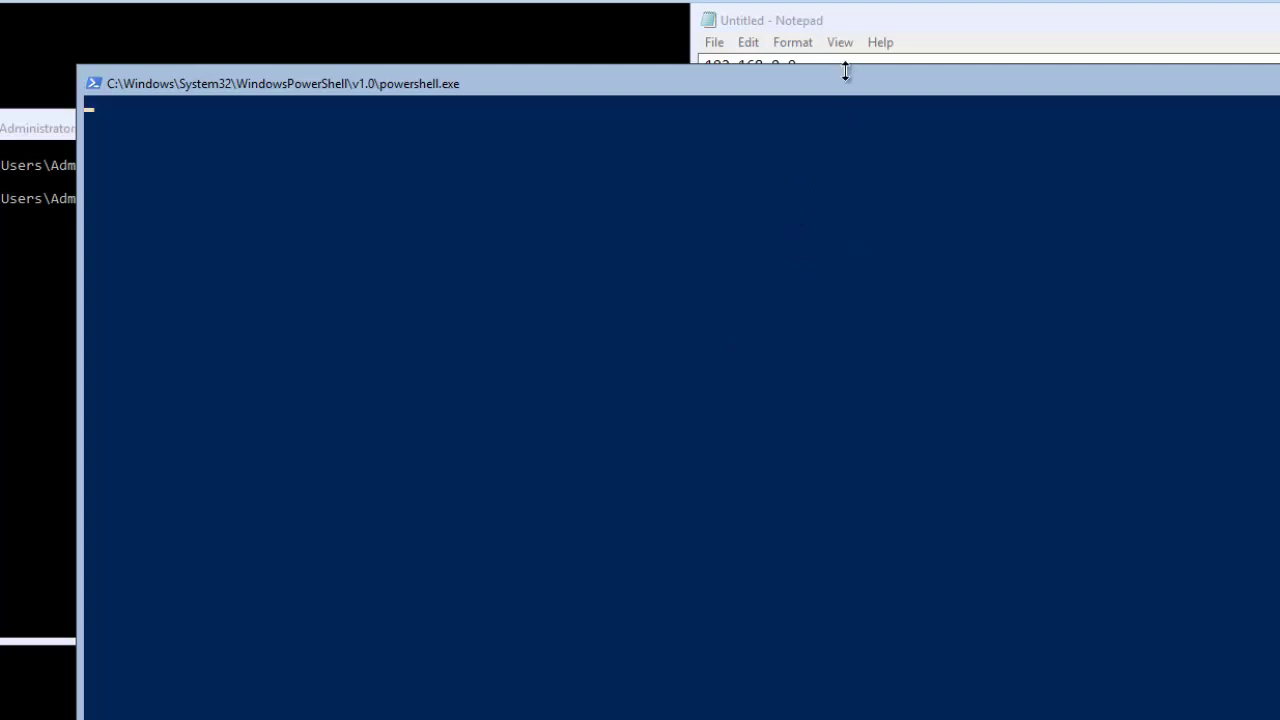
left_click_drag(841, 80, 1279, 397)
Run sconfig in the Command Prompt, view the available adapters under option 8, Network Settings, and return to the main menu
left_click(300, 308)
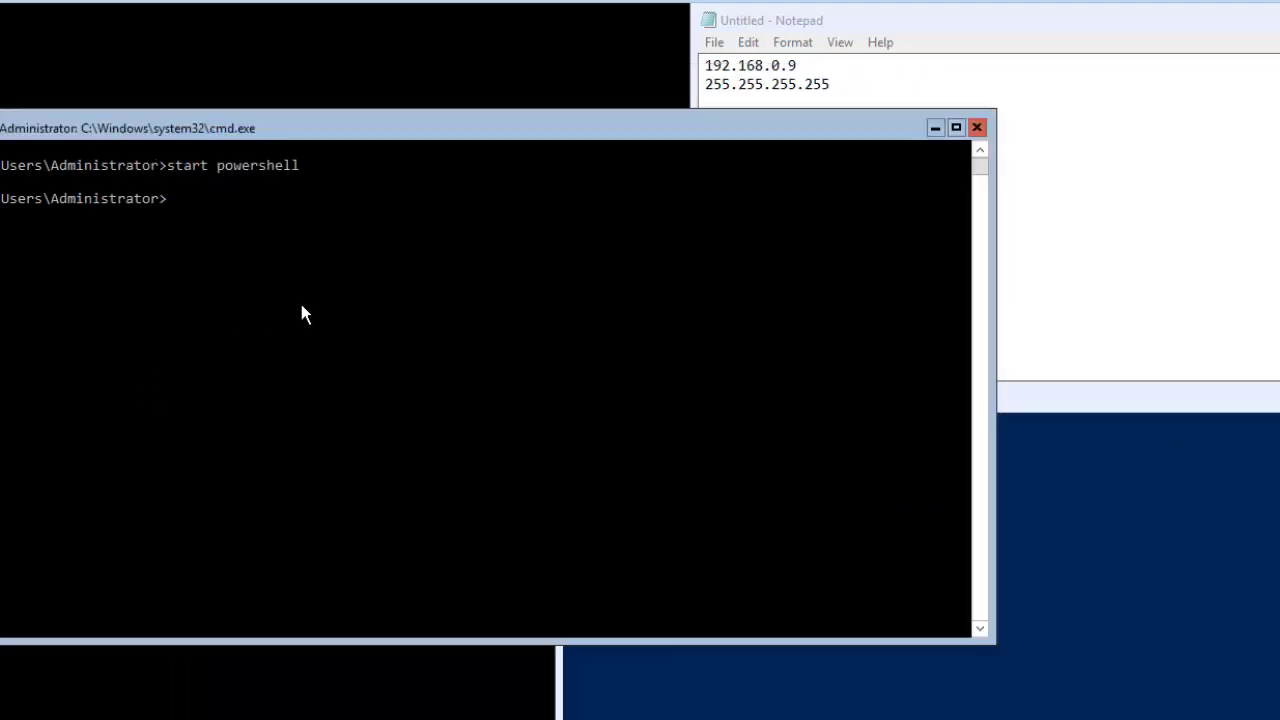
type("sc")
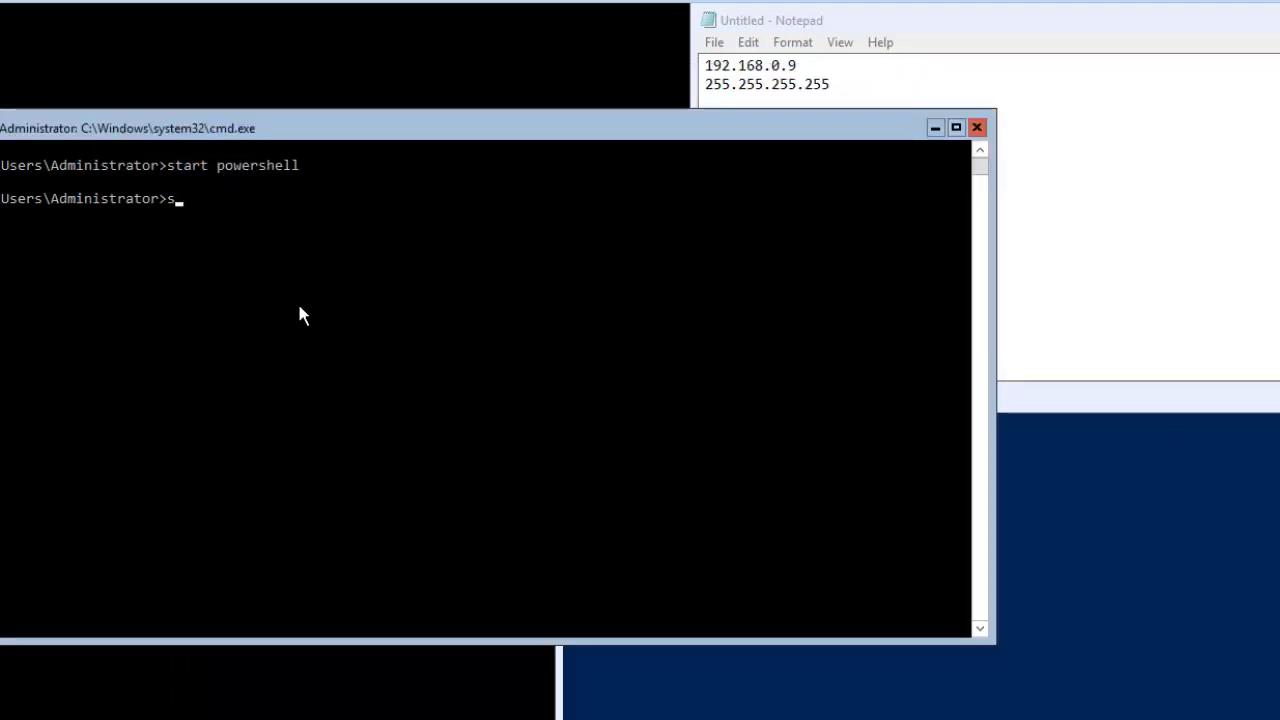
type("onfig")
key("Return")
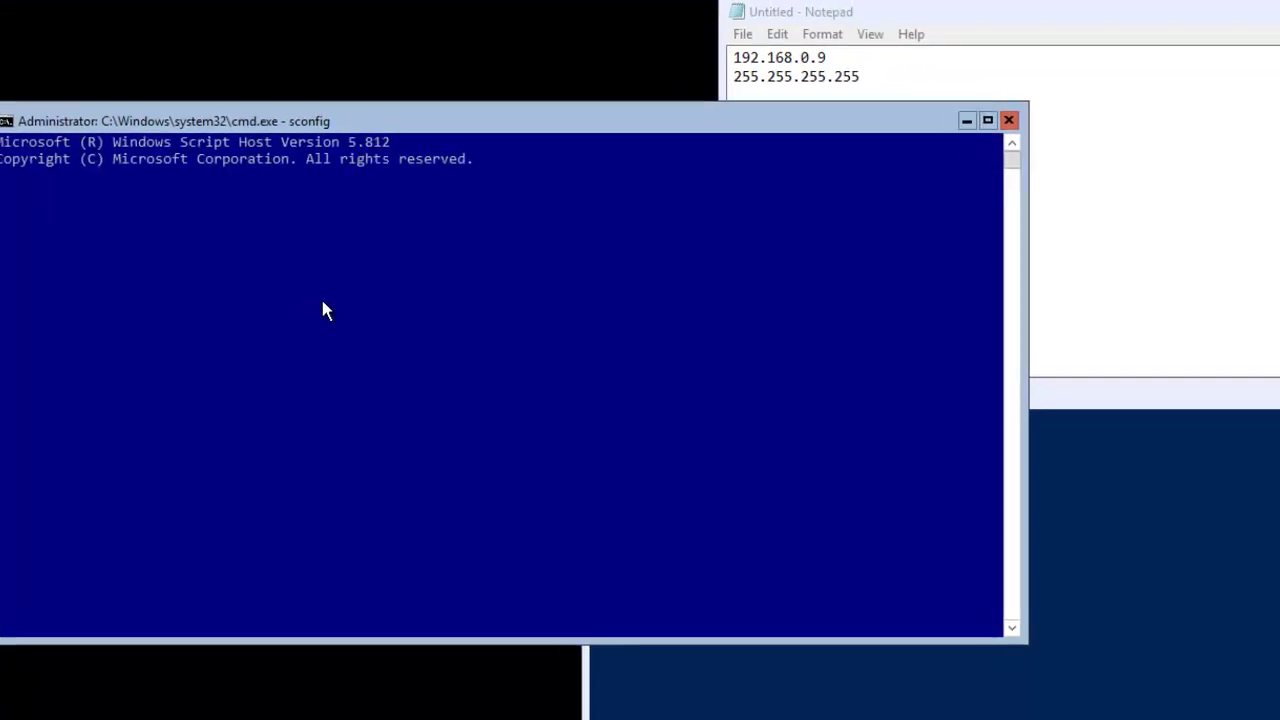
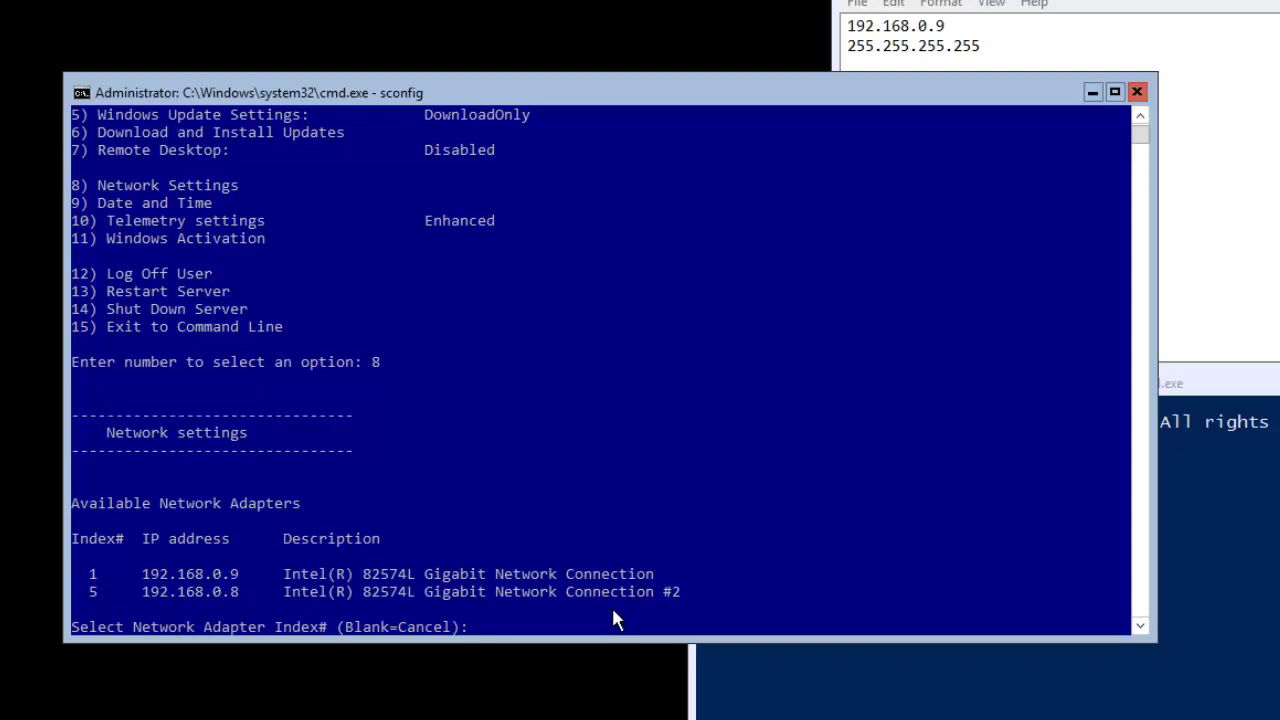
key("Return")
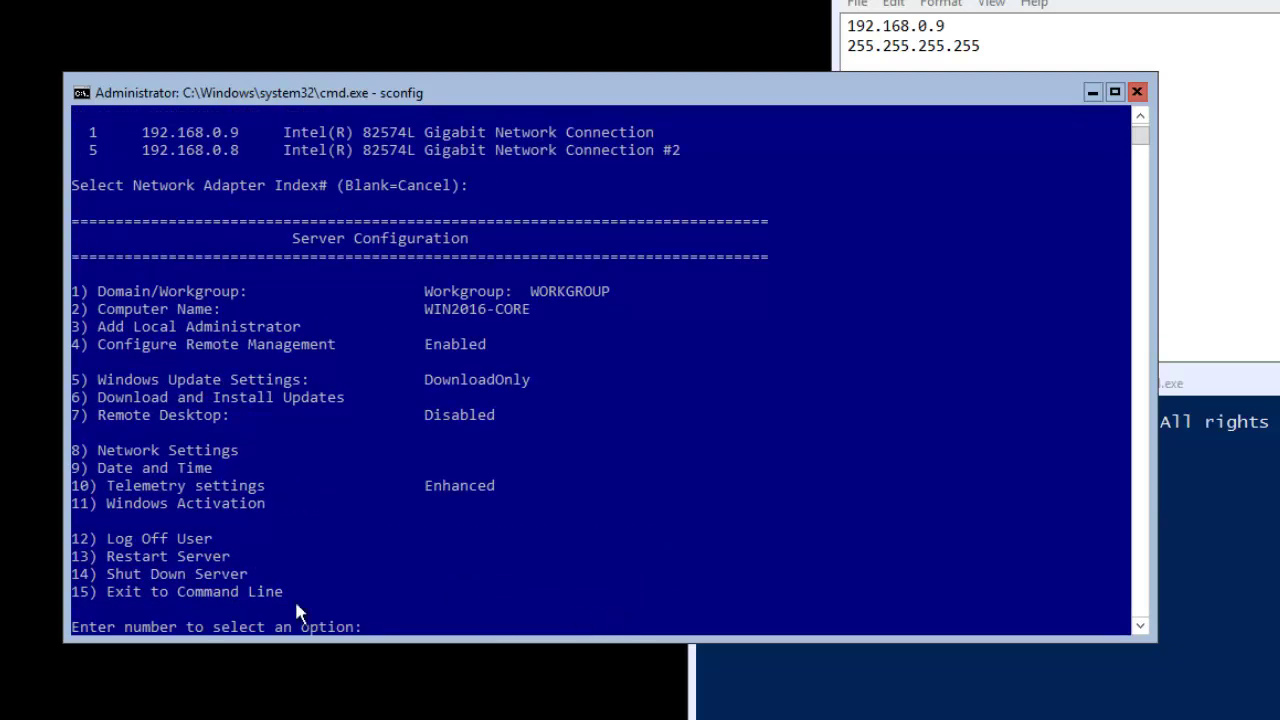
Switch to PowerShell, bring its window into view, change to the root of C: with cd\ and clear the output
left_click(1210, 420)
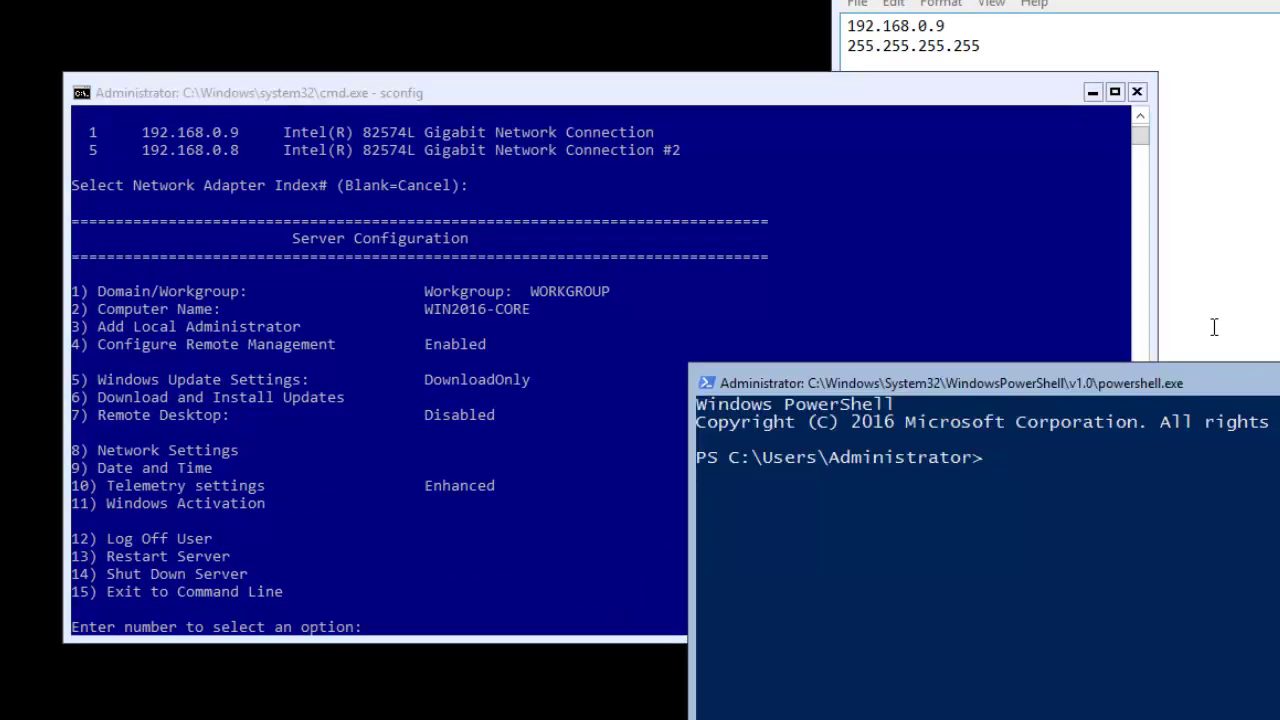
left_click_drag(1200, 389, 1086, 186)
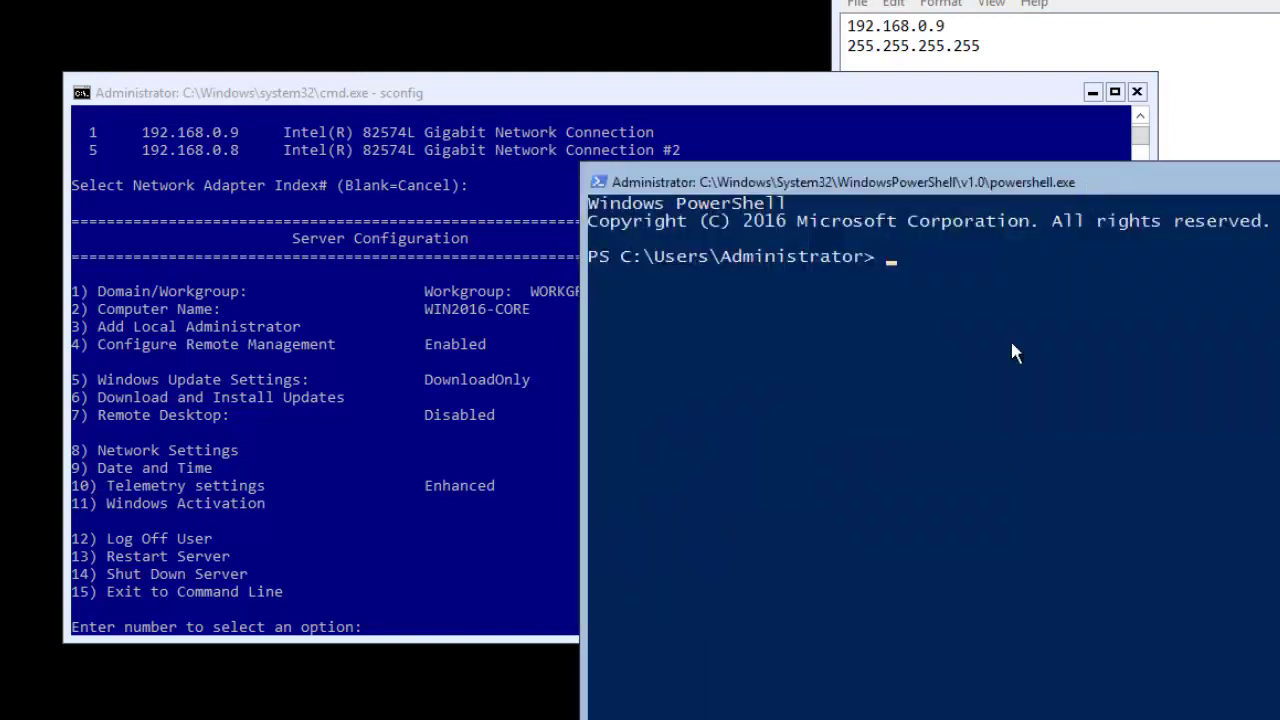
left_click_drag(913, 193, 714, 145)
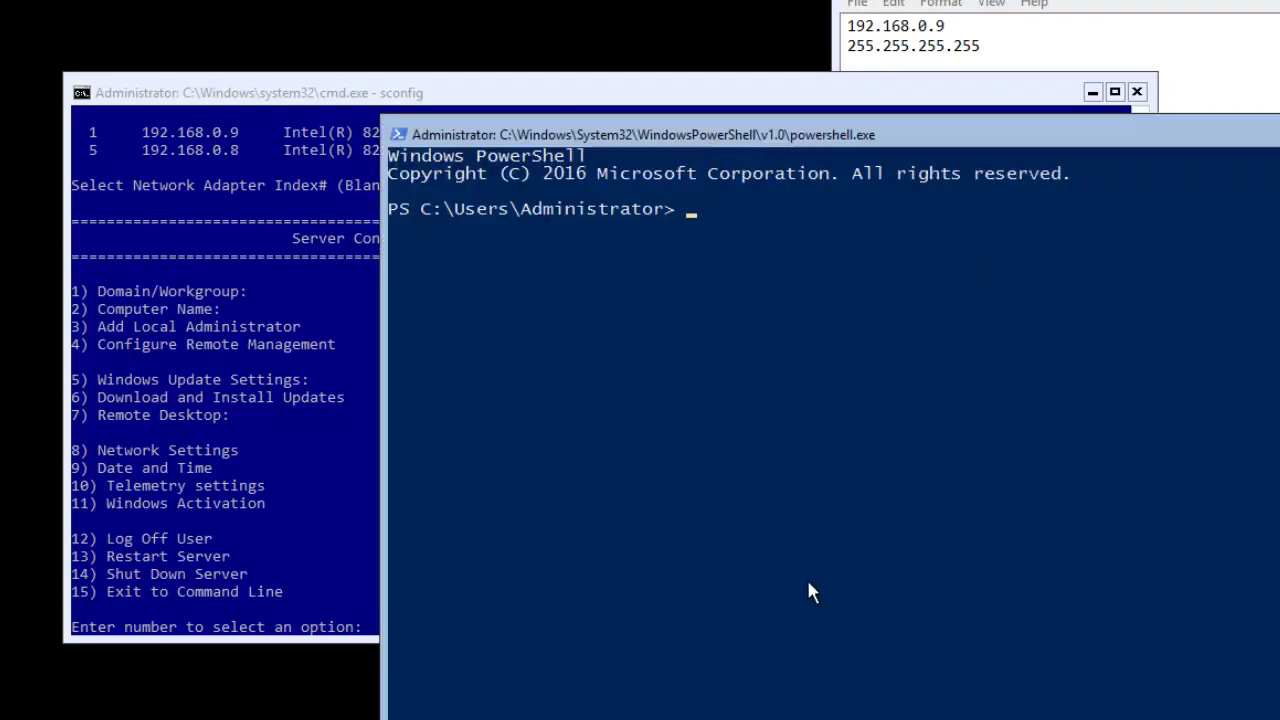
type("cd\\")
key("Return")
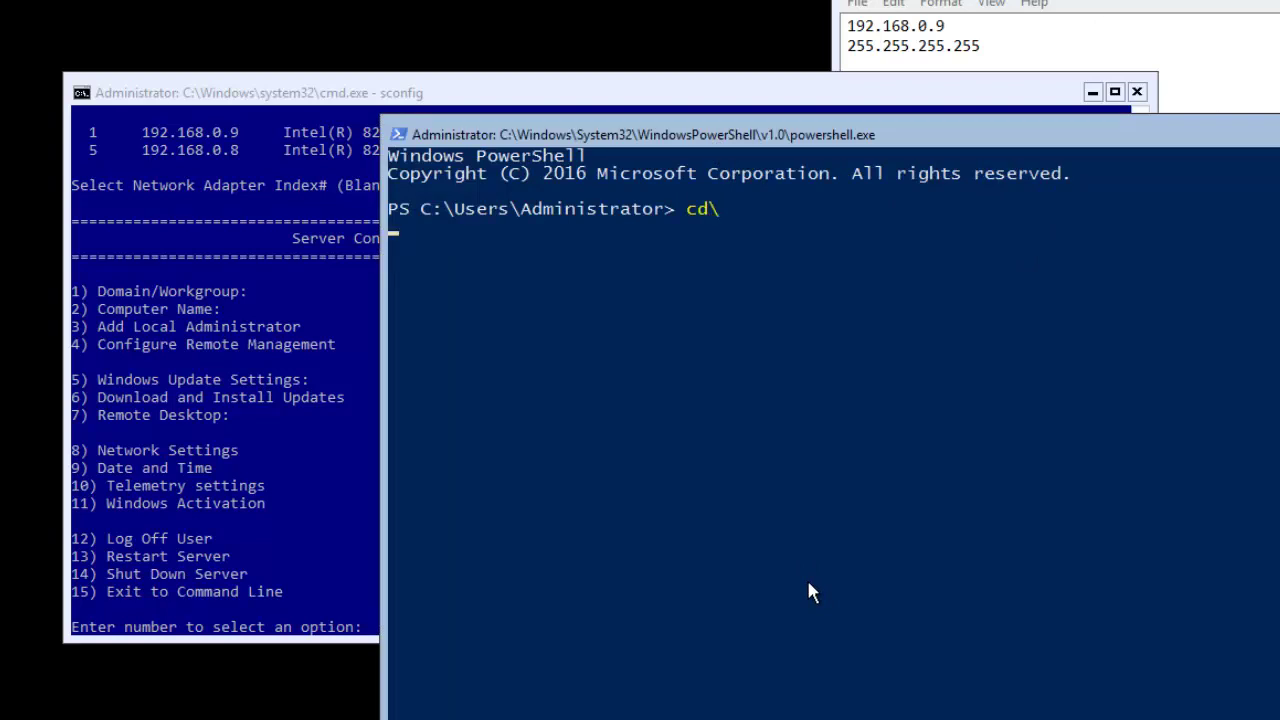
key("Return")
key("Return")
key("Return")
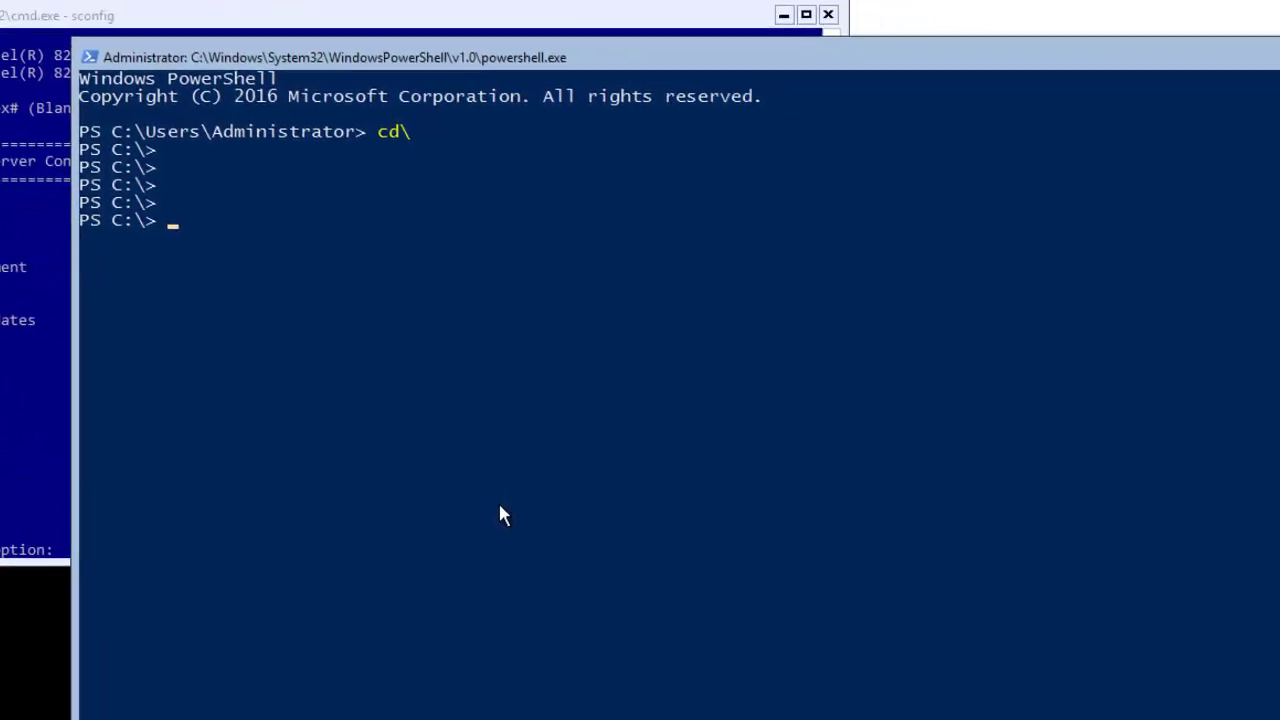
type("cls")
key("Return")
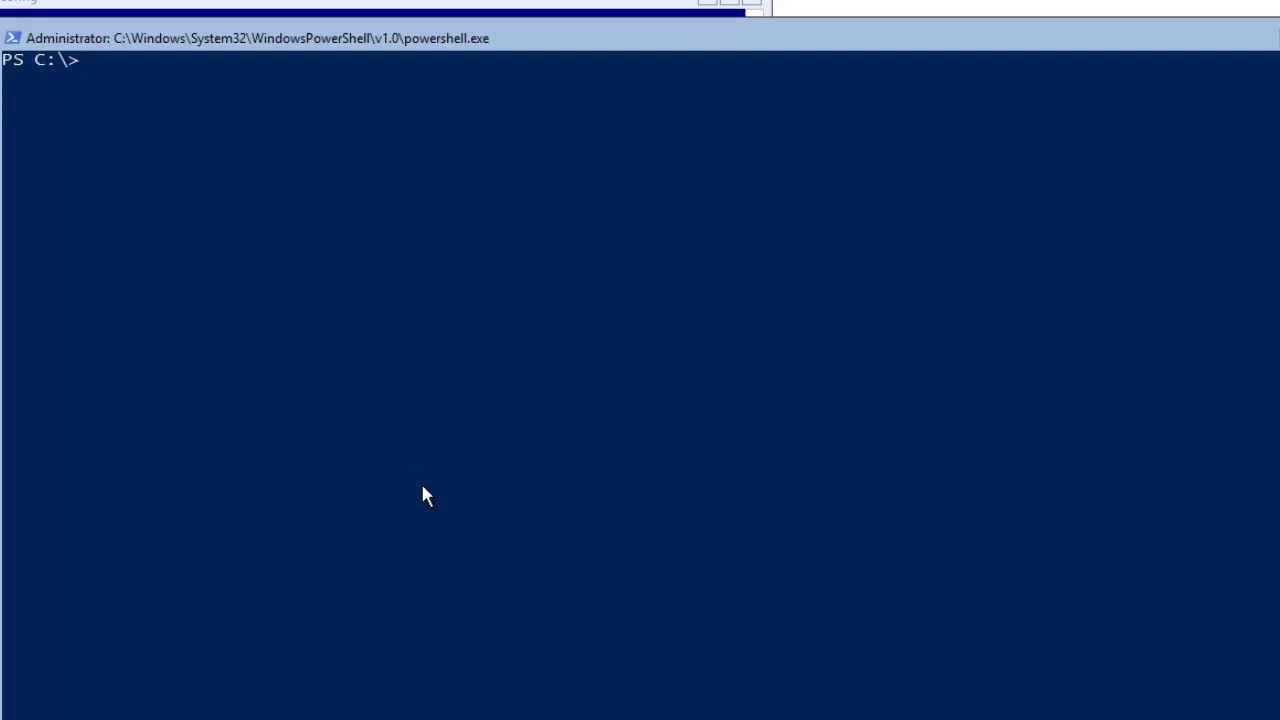
List the server's network adapters in PowerShell with Get-NetAdapter
type("get-netadpa")
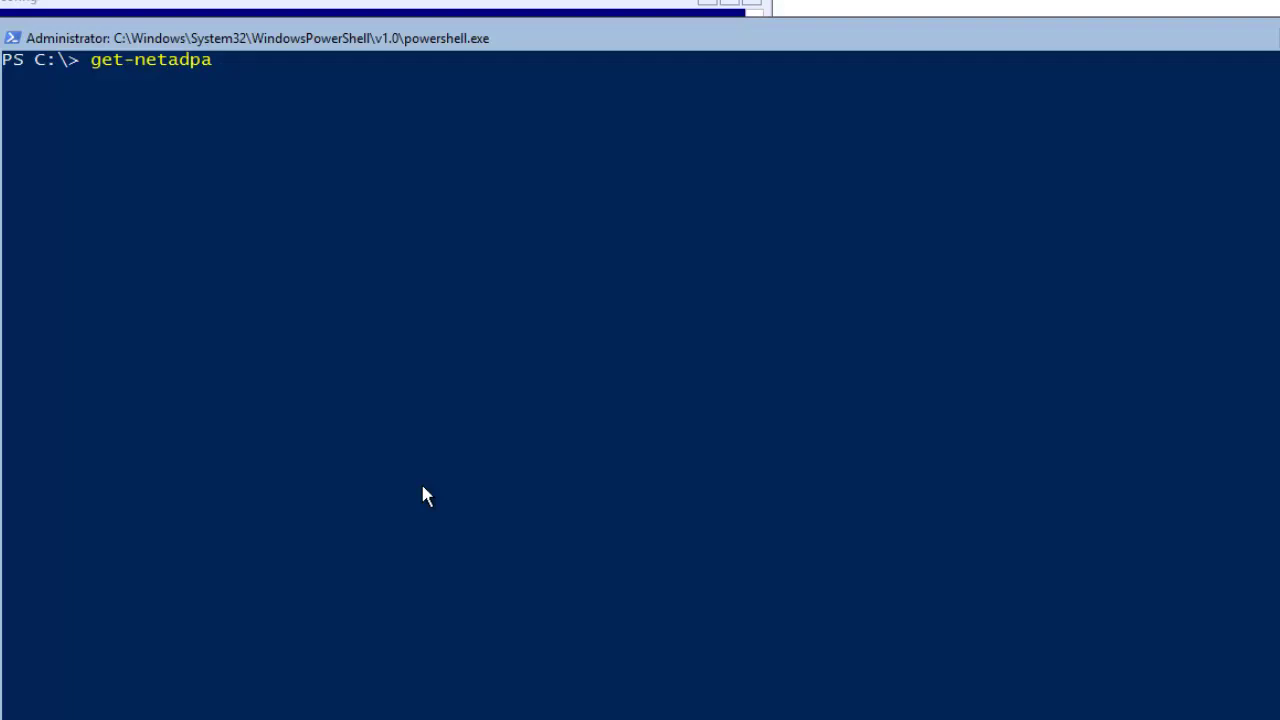
key("Return")
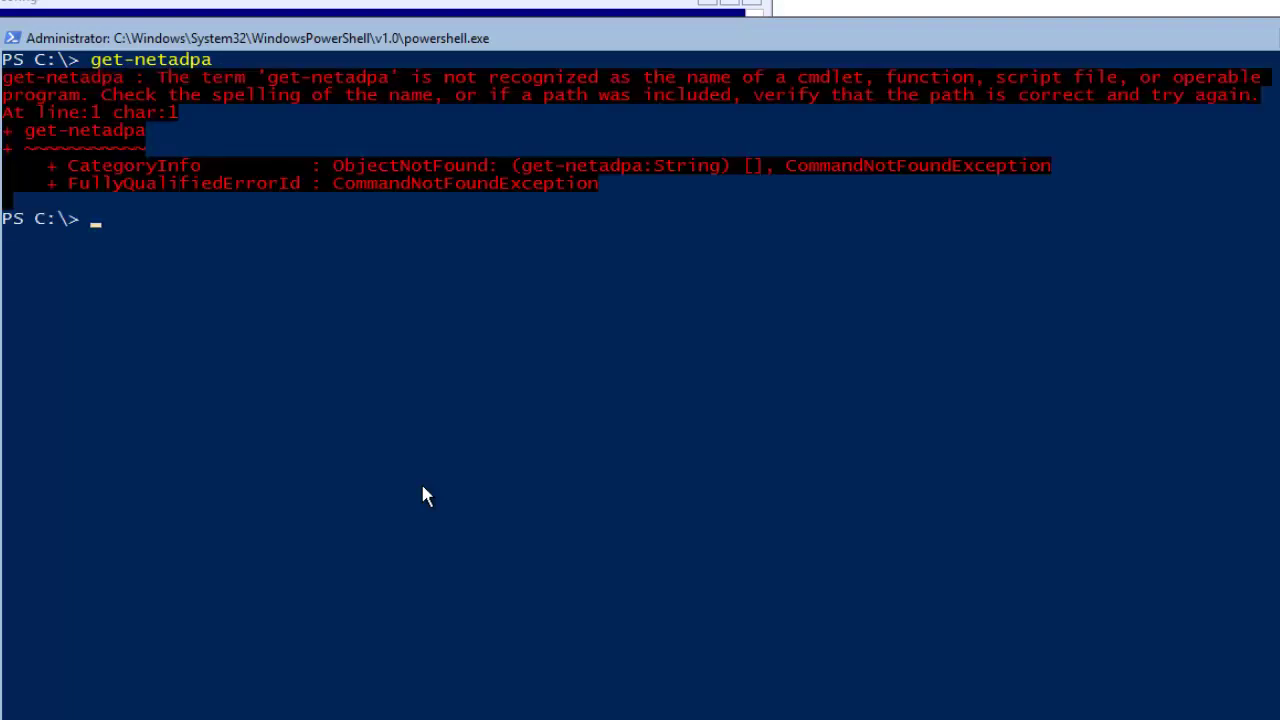
type("get-netad")
key("Tab")
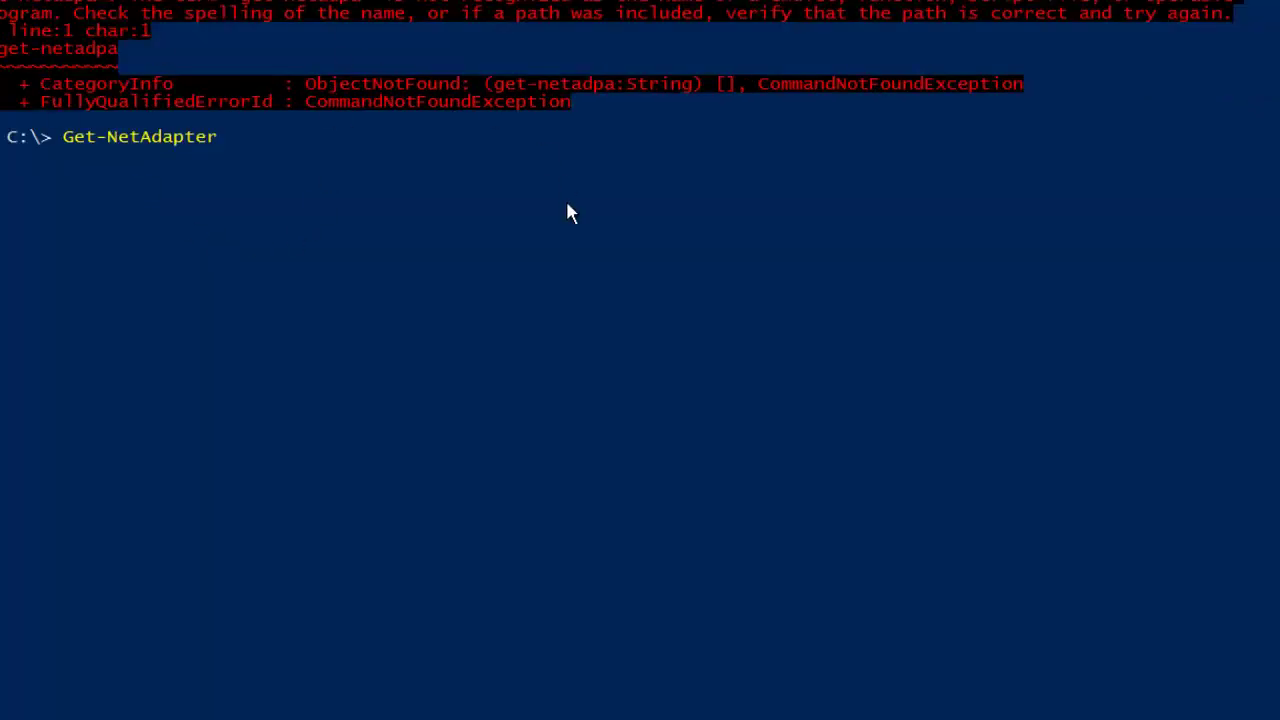
key("Return")
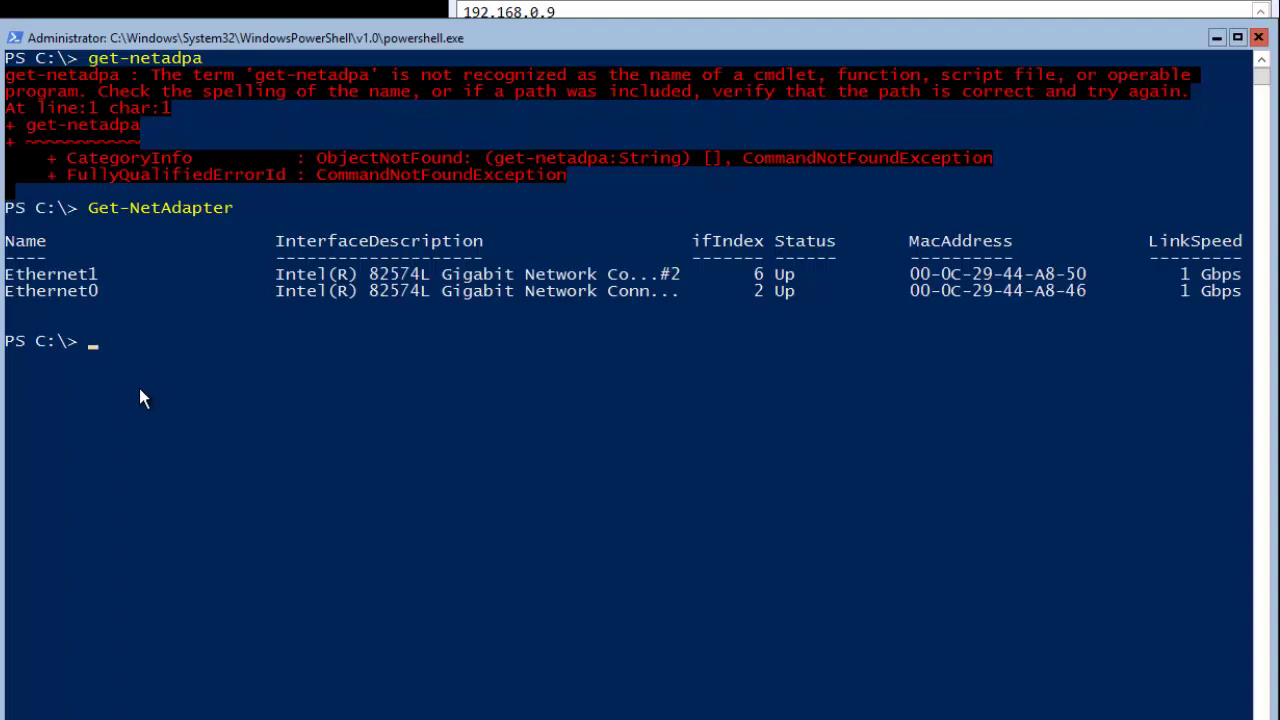
Check for existing NIC teams with Get-NetLbfoTeam
type("get-netlbfo")
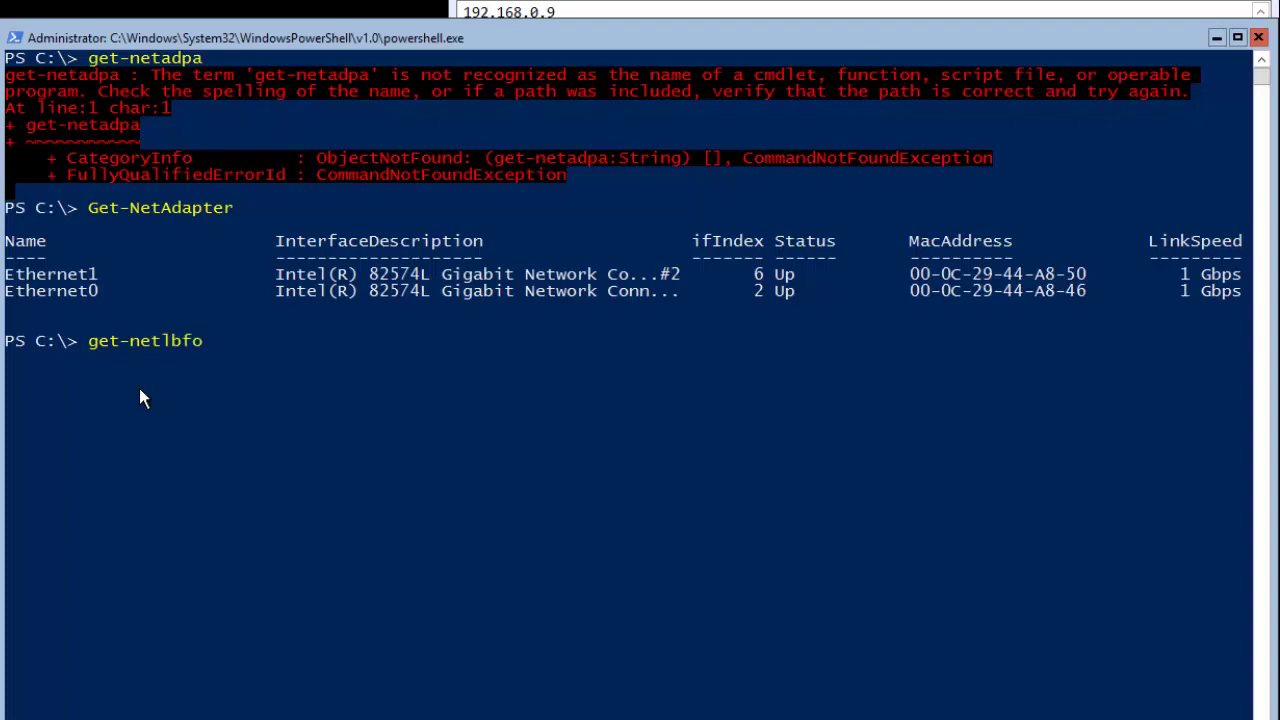
key("Tab")
key("Return")
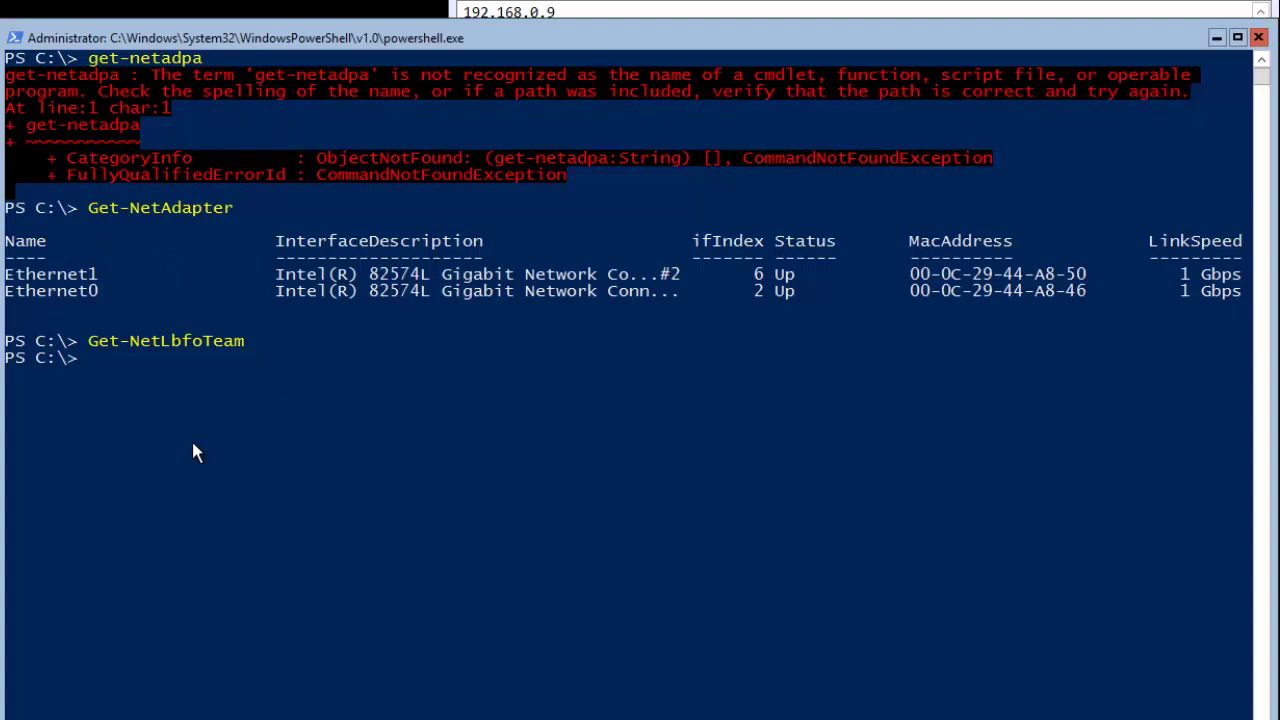
Compose a New-NetLbfoTeam command with -Name "Prod Team" and -TeamMembers "Ethernet0,Ehthernet1"
type("new-netlbfo")
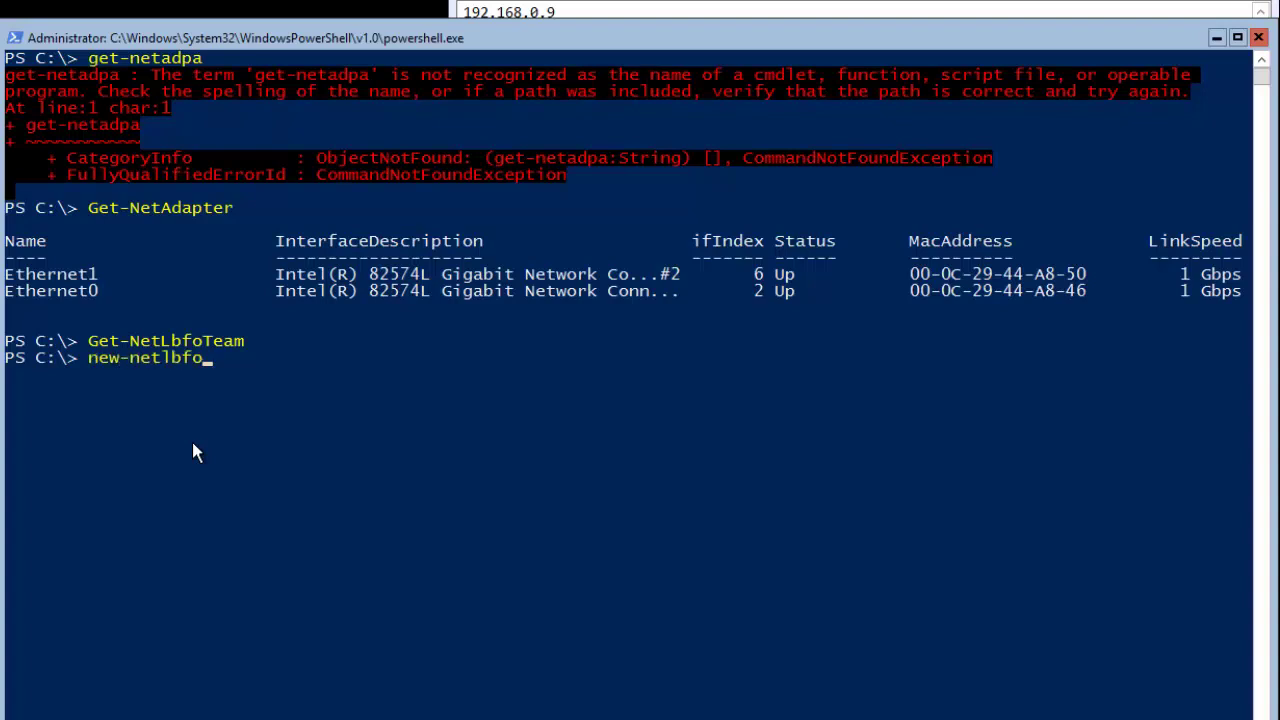
key("Tab")
type("-n")
key("Tab")
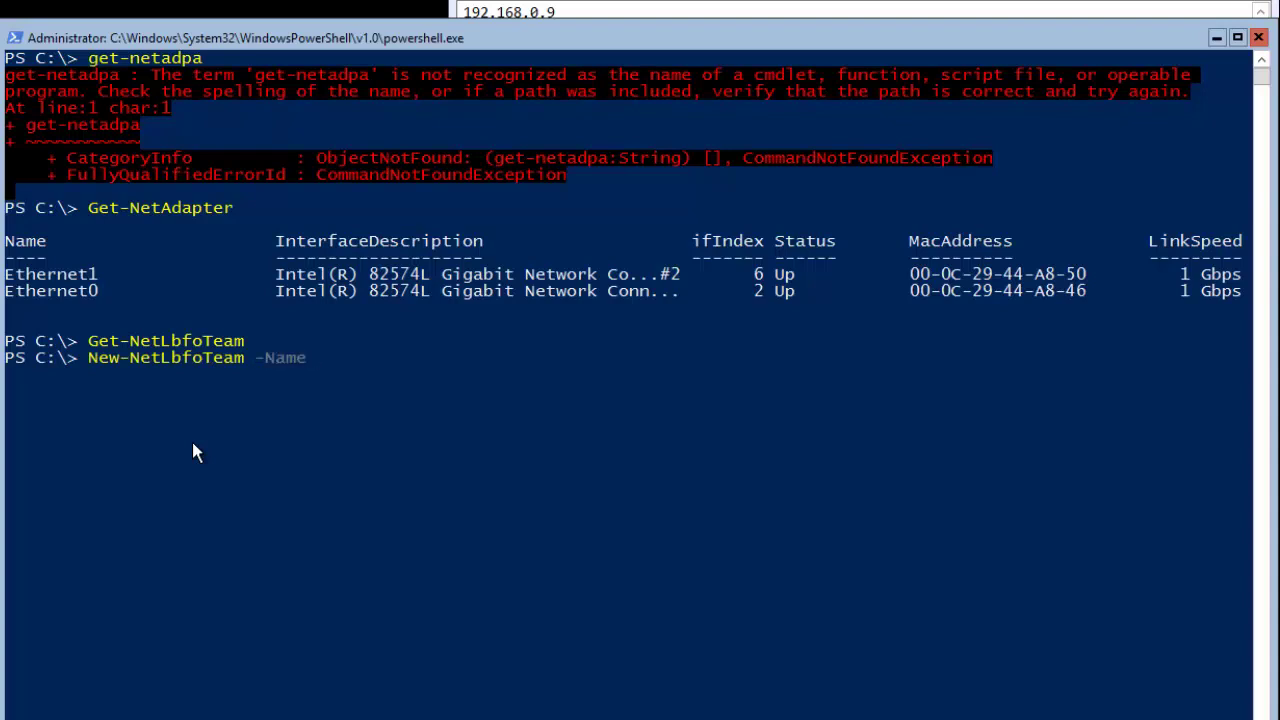
type("\"Prod Team\"")
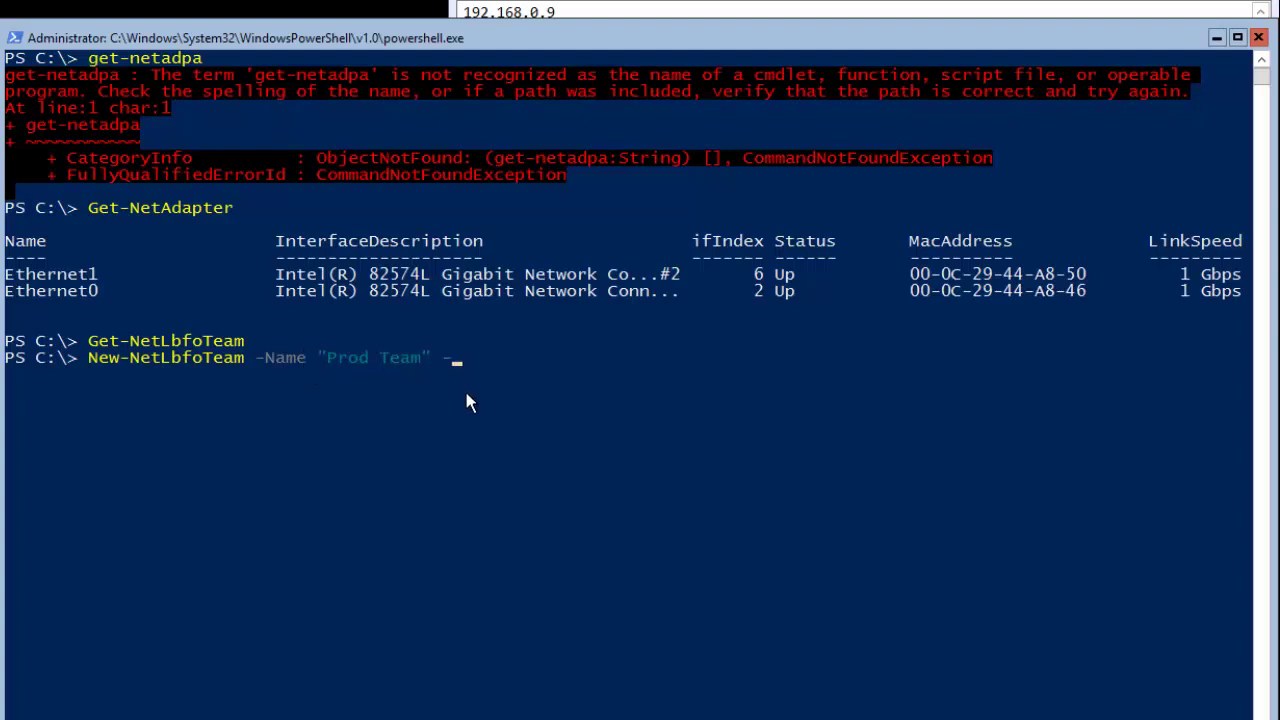
type("-TeamMembers")
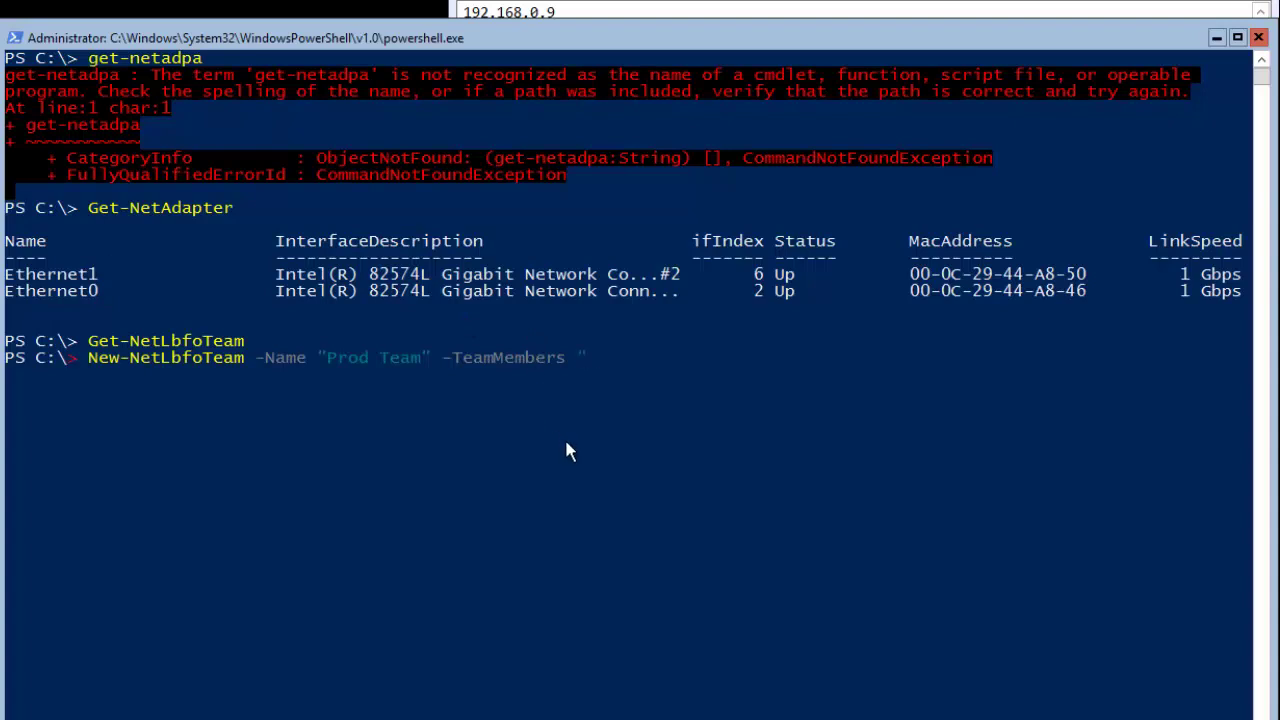
type("Ethernet0,Eh")
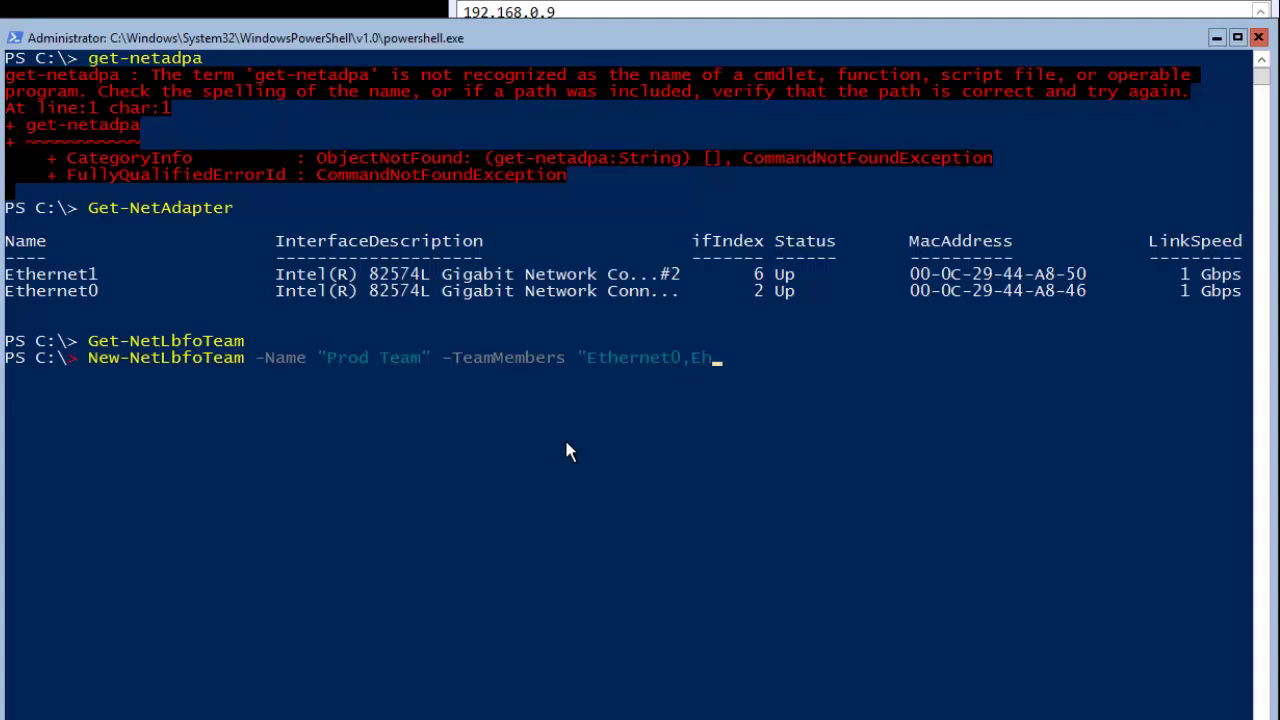
type("thernet1\" -")
Add the -TeamingMode parameter to the command with the value SwitchIndependent
key("Tab")
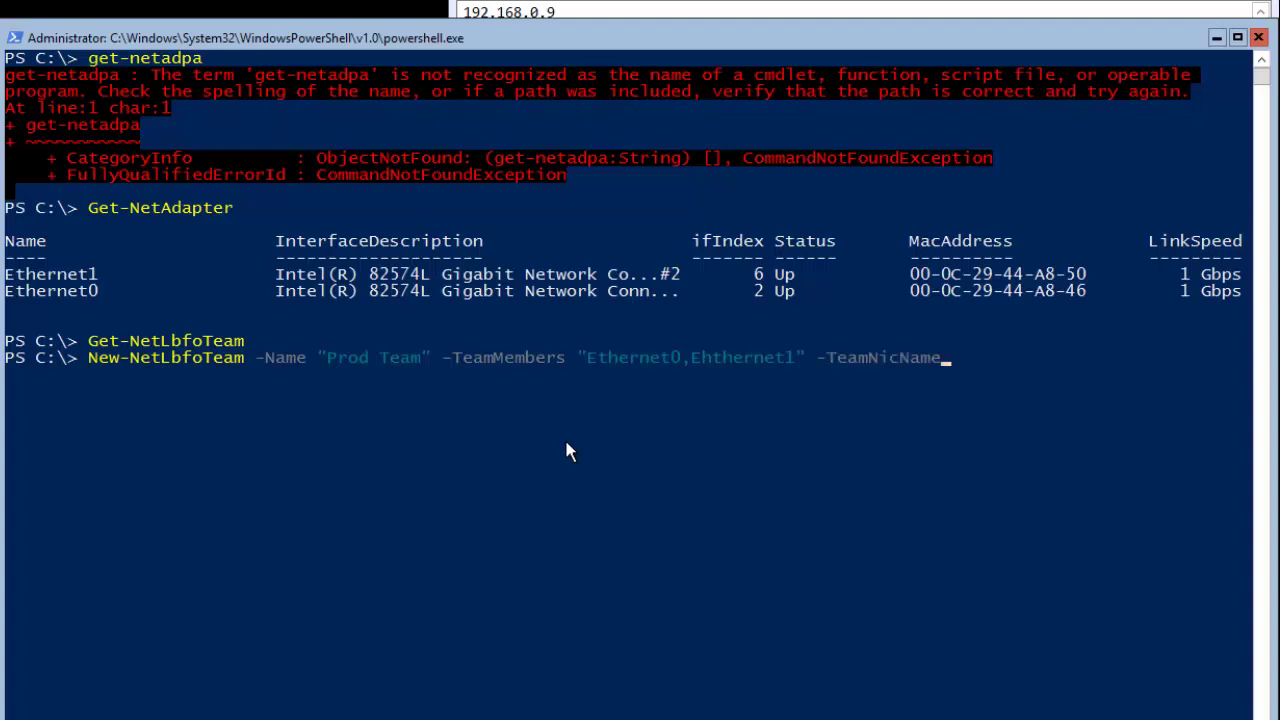
key("Tab")
type("Lacp")
key("Tab")
key("Tab")
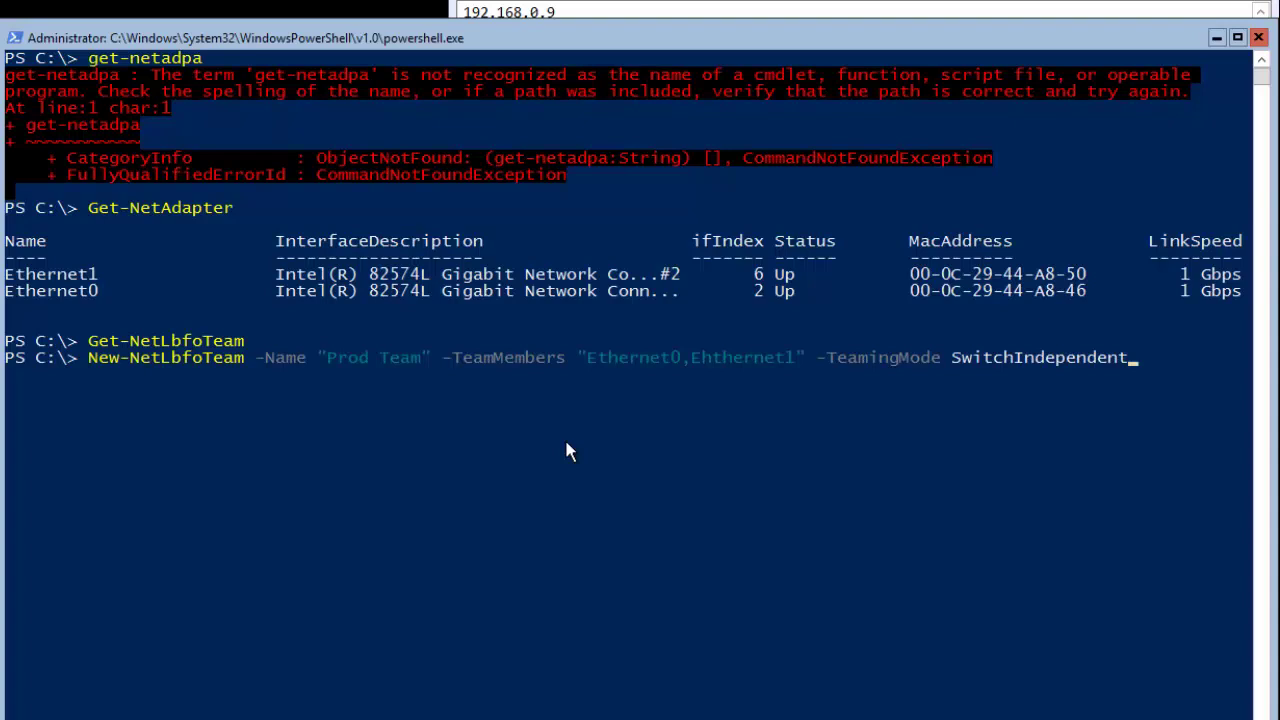
key("Tab")
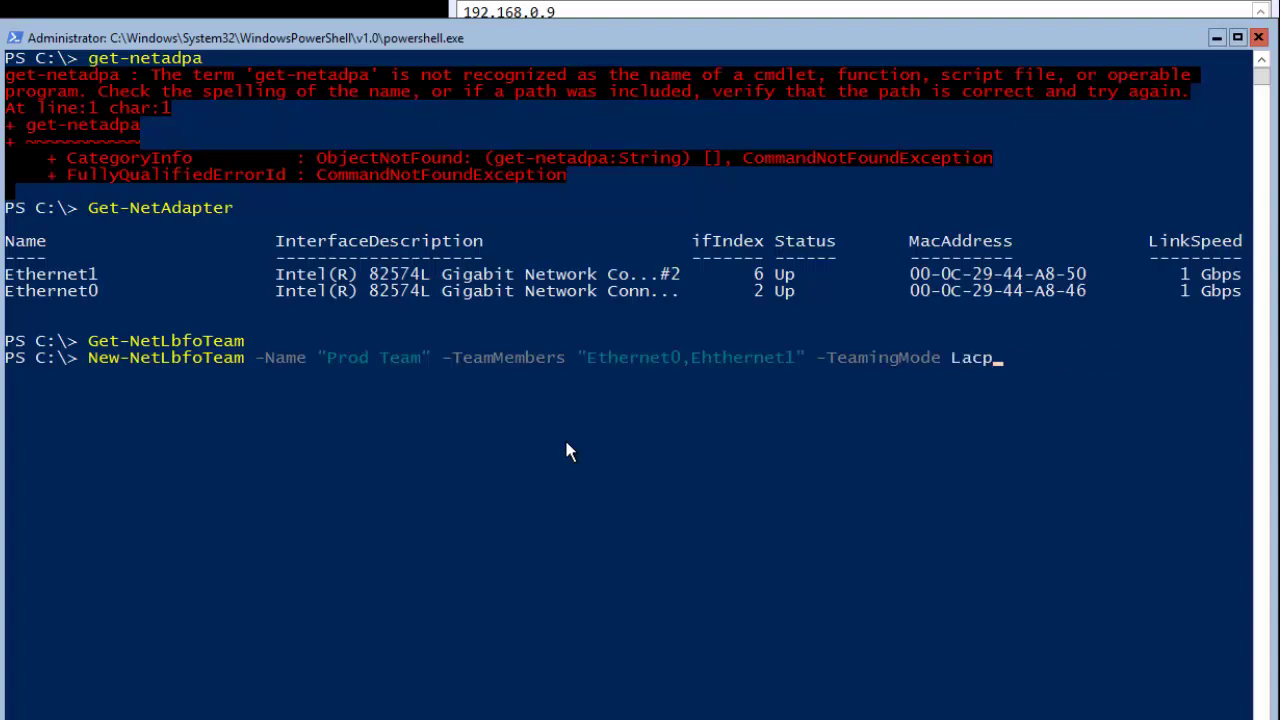
key("Tab")
key("Tab")
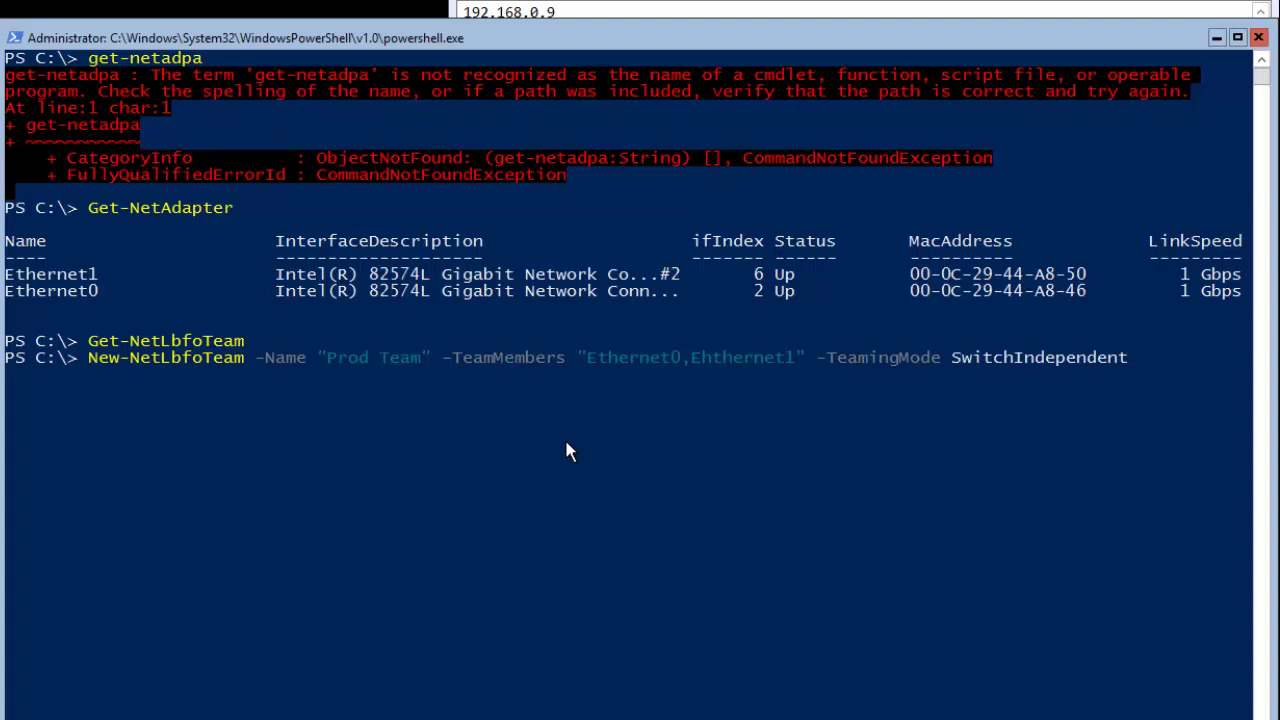
type("-TeamN")
key("Tab")
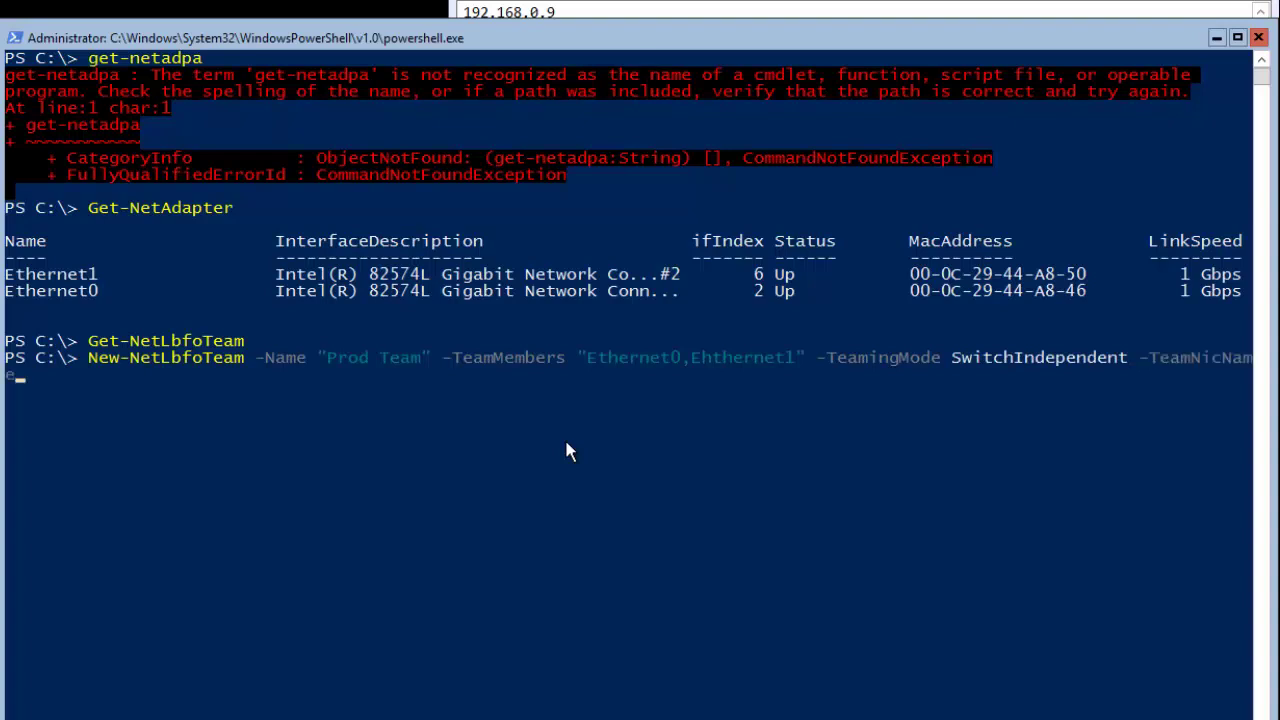
key("Tab")
key("Tab")
key("Tab")
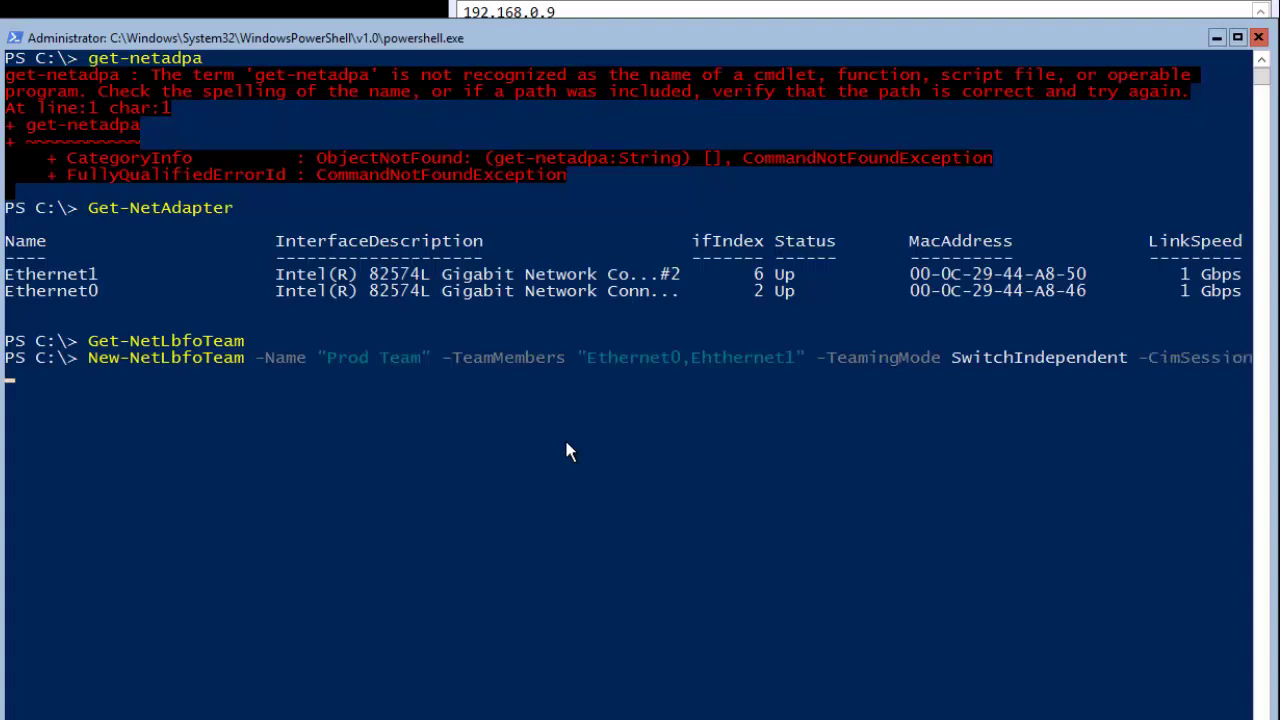
key("BackSpace")
key("BackSpace")
key("BackSpace")
key("BackSpace")
key("BackSpace")
key("BackSpace")
key("BackSpace")
key("BackSpace")
key("BackSpace")
key("BackSpace")
key("BackSpace")
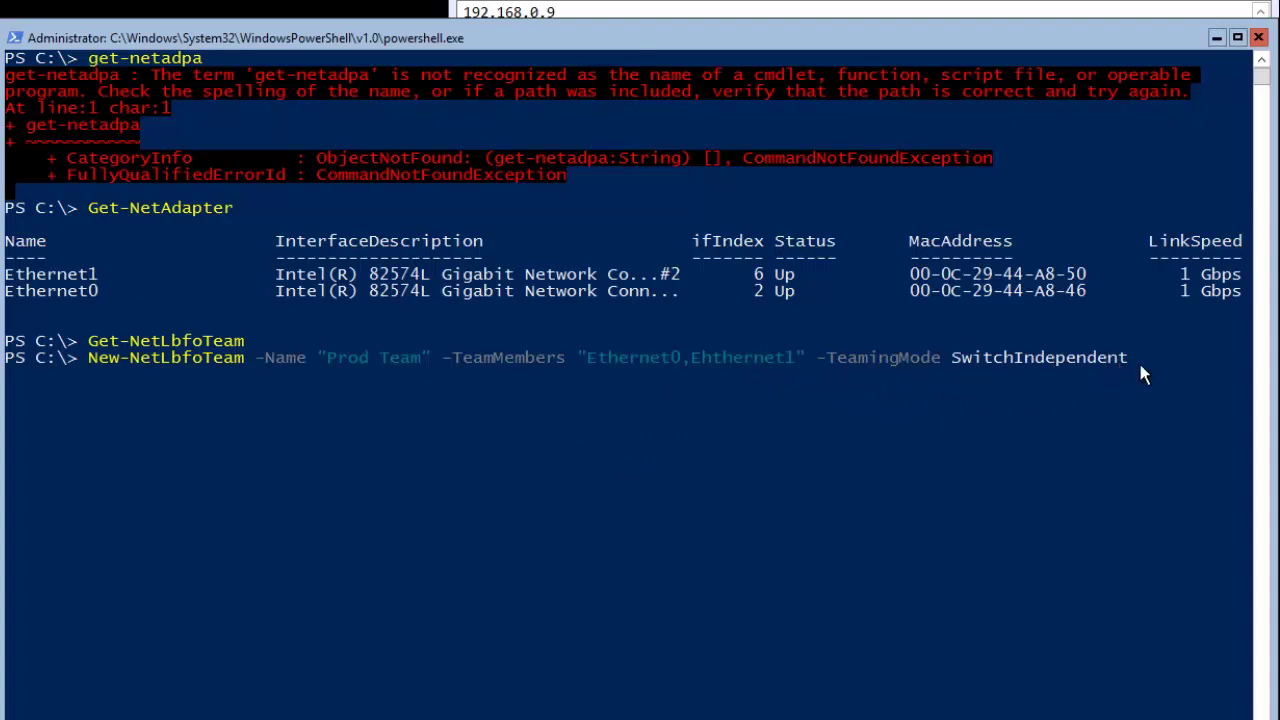
Run the composed New-NetLbfoTeam command for "Prod Team" in SwitchIndependent mode
key("Return")
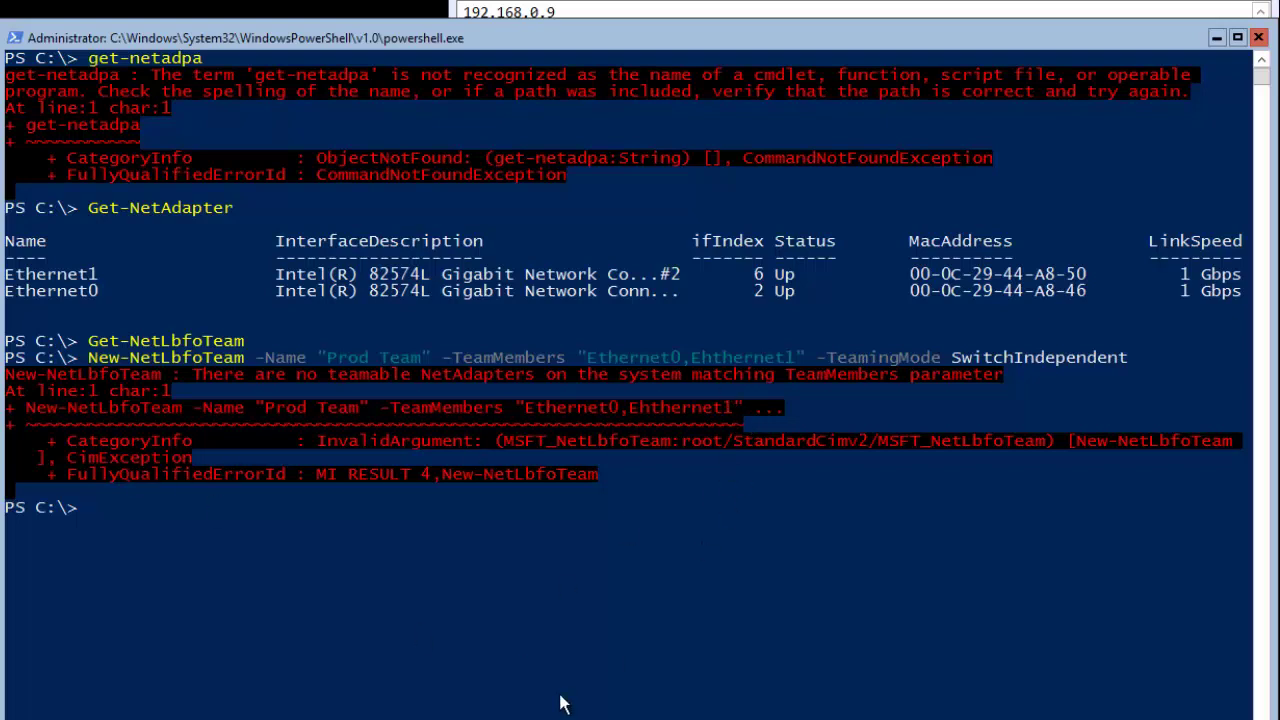
Recall the failed New-NetLbfoTeam command and change its second team member to "Ehernet1"
key("Up")
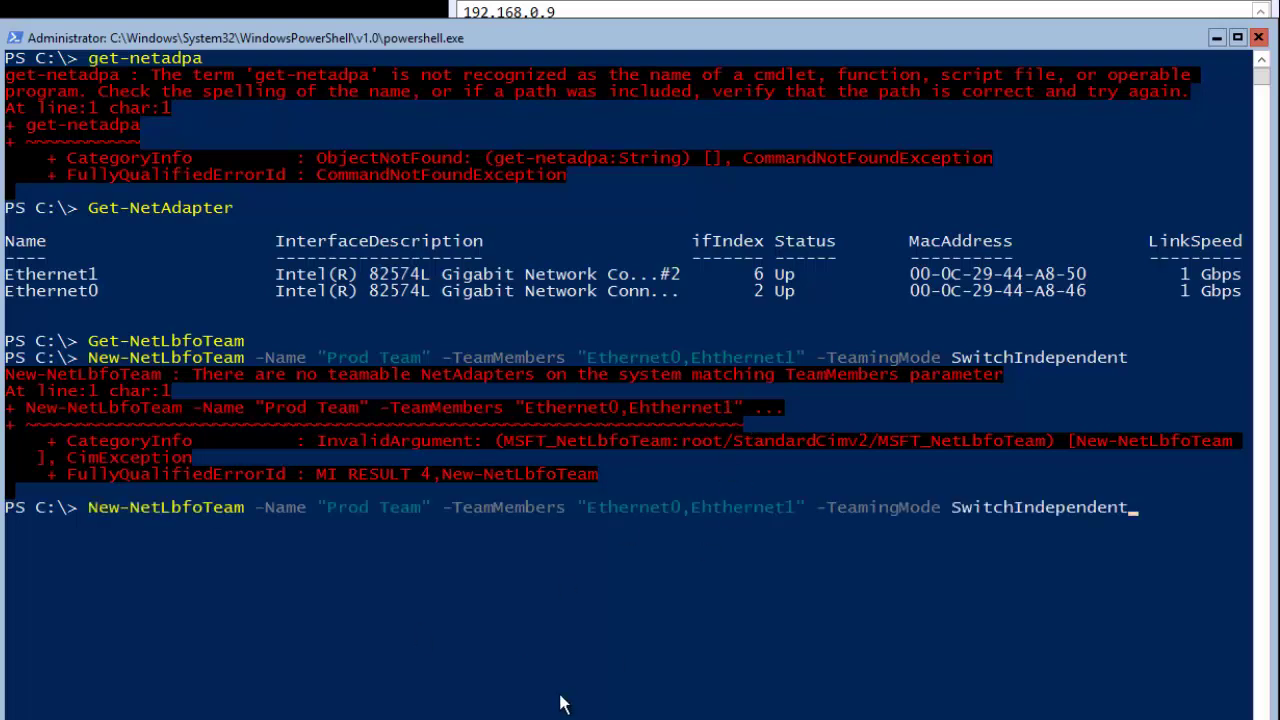
key("Left")
key("Left")
key("Left")
key("Left")
key("Left")
key("Left")
key("Left")
key("Left")
key("Left")
key("Left")
key("Left")
key("Left")
key("Left")
key("Left")
key("Left")
key("Left")
key("Left")
key("Left")
key("Left")
key("Left")
key("Left")
key("Left")
key("BackSpace")
key("BackSpace")
key("BackSpace")
key("BackSpace")
key("BackSpace")
key("BackSpace")
key("BackSpace")
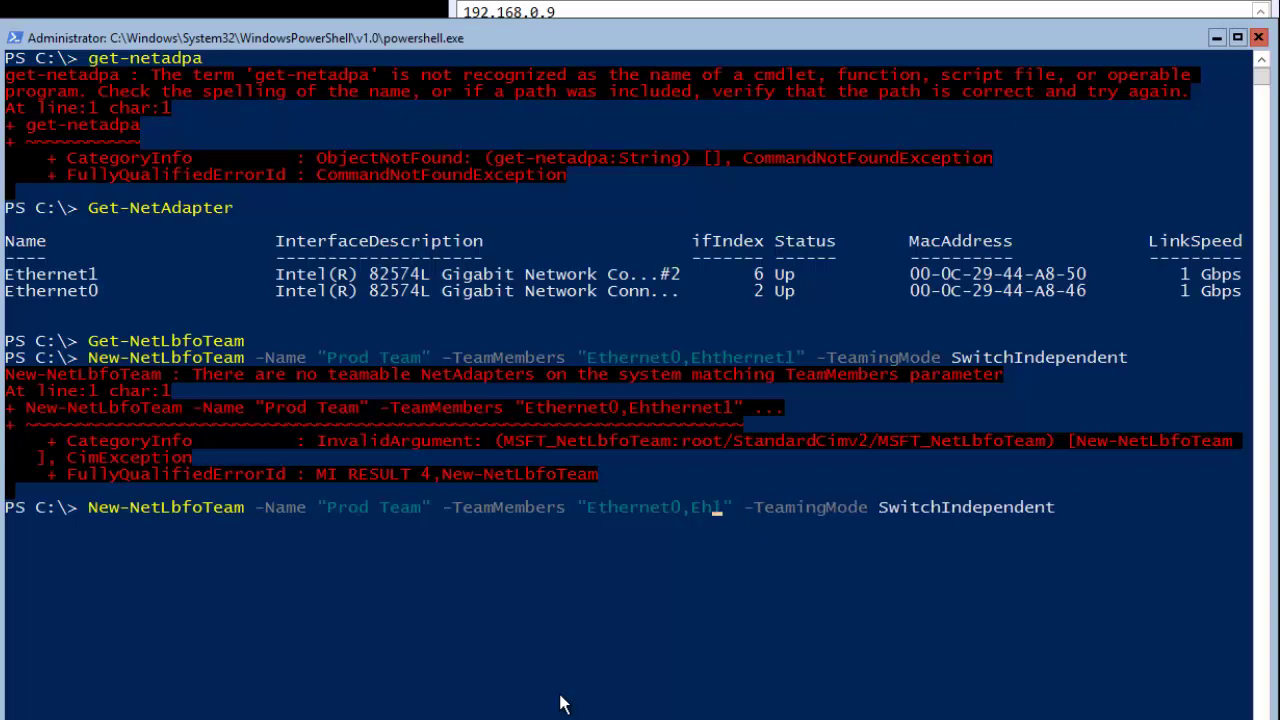
type("ern")
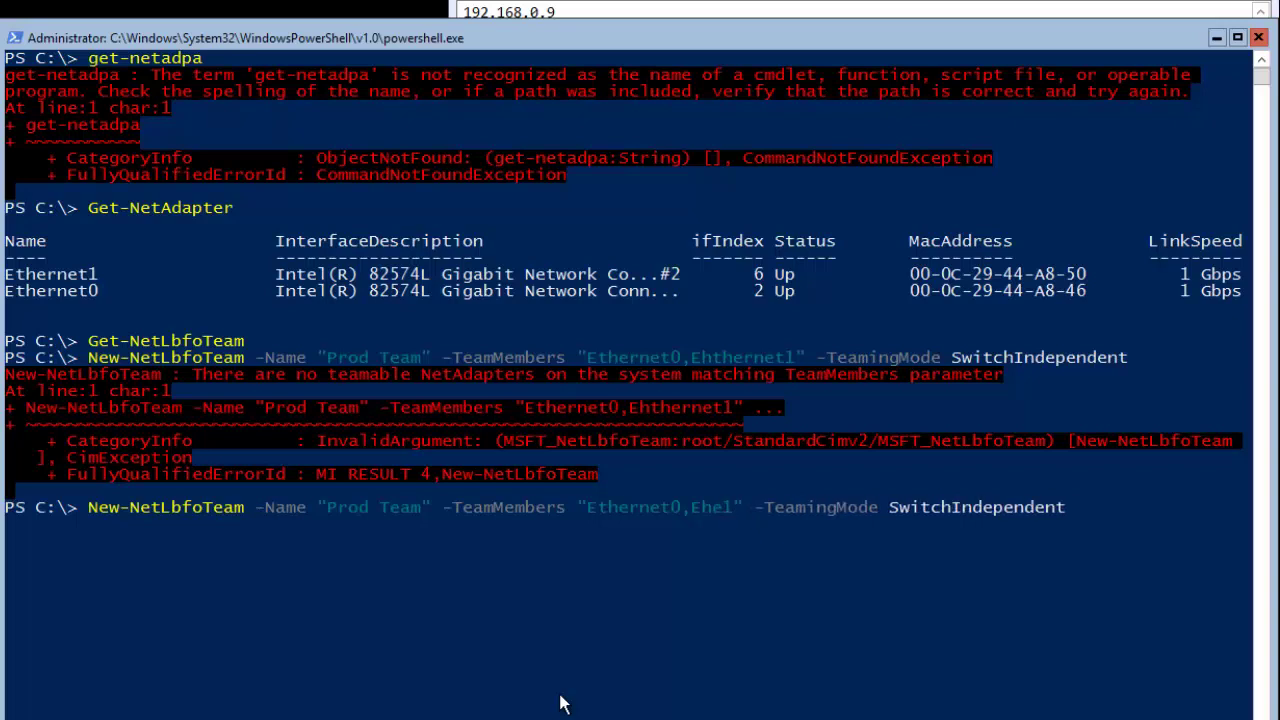
type("et")
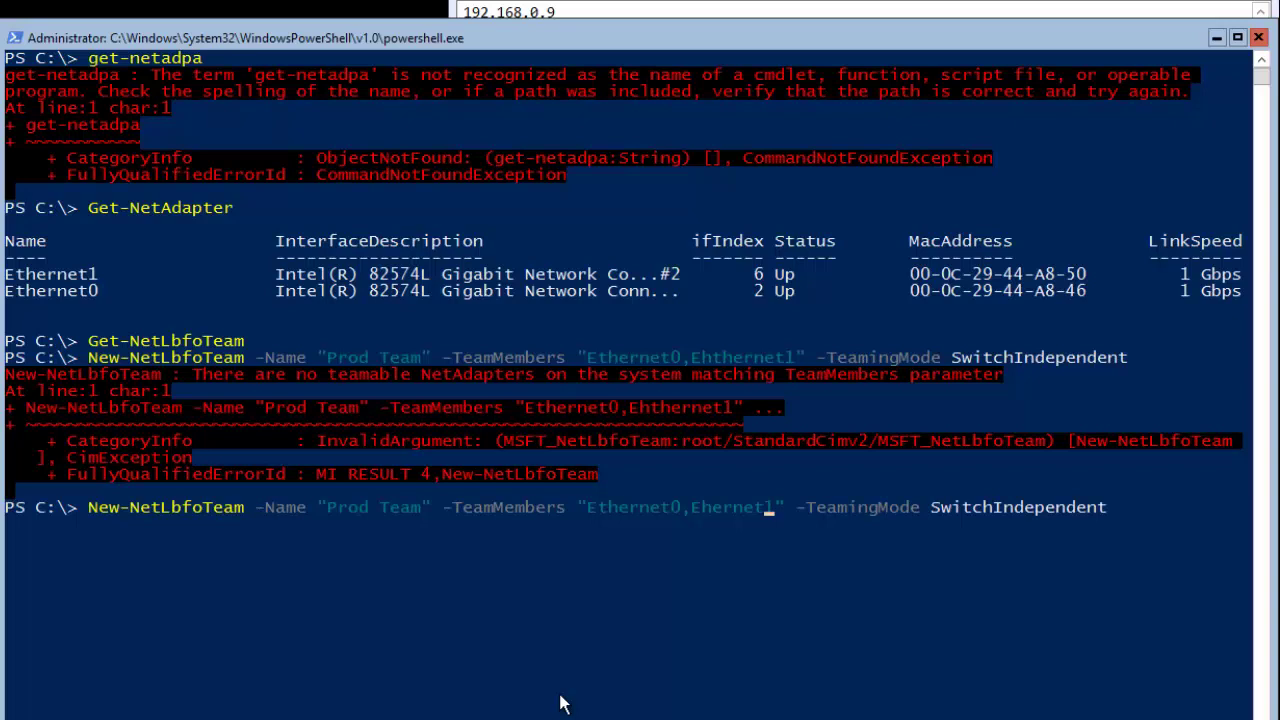
Try to create "Prod Team" by running the edited command with -TeamMembers "Ethernet0,Ehernet1"
key("Right")
key("Right")
key("Right")
key("Right")
key("Right")
key("Right")
key("Right")
key("Right")
key("Right")
key("Right")
key("Right")
key("Right")
key("Right")
key("Right")
key("Right")
key("Right")
key("Right")
key("Right")
key("Right")
key("Right")
key("Right")
key("Right")
key("Right")
key("Right")
key("Right")
key("Right")
key("Right")
key("Right")
key("Right")
key("Right")
key("Right")
key("Return")
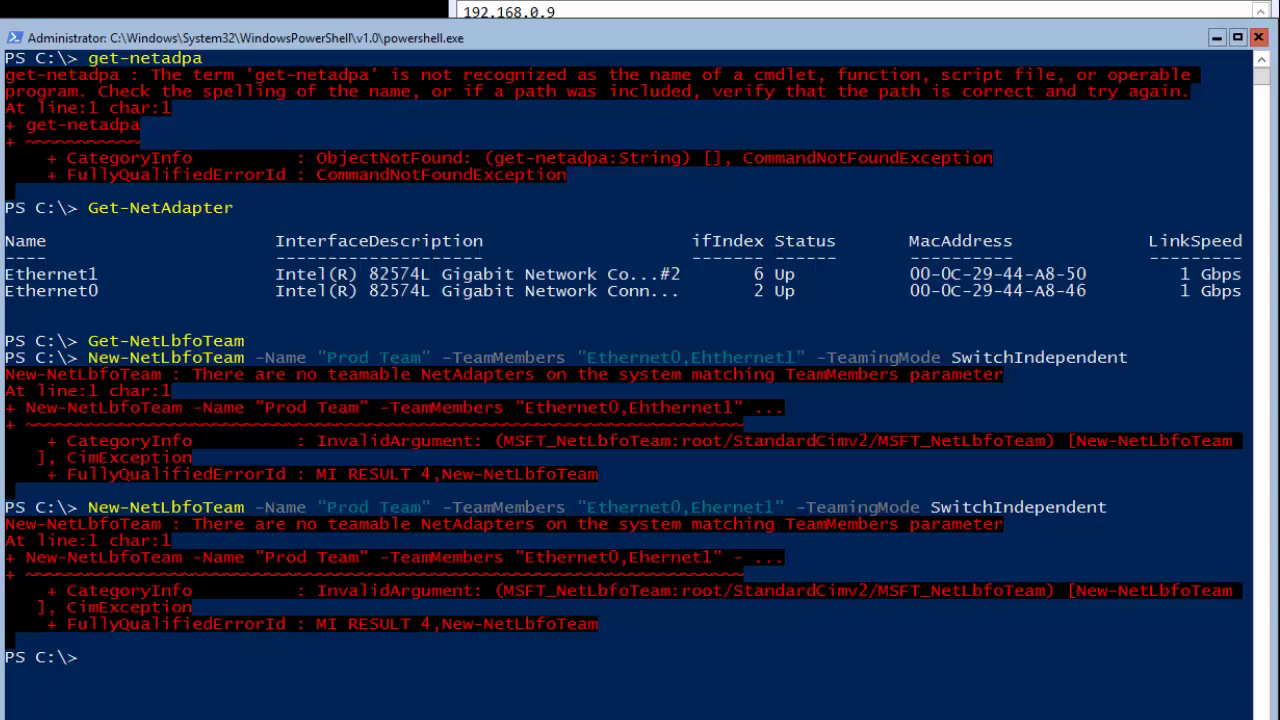
Correct the second team member to "Ethernet1" in the recalled command and try to create the team again
key("Up")
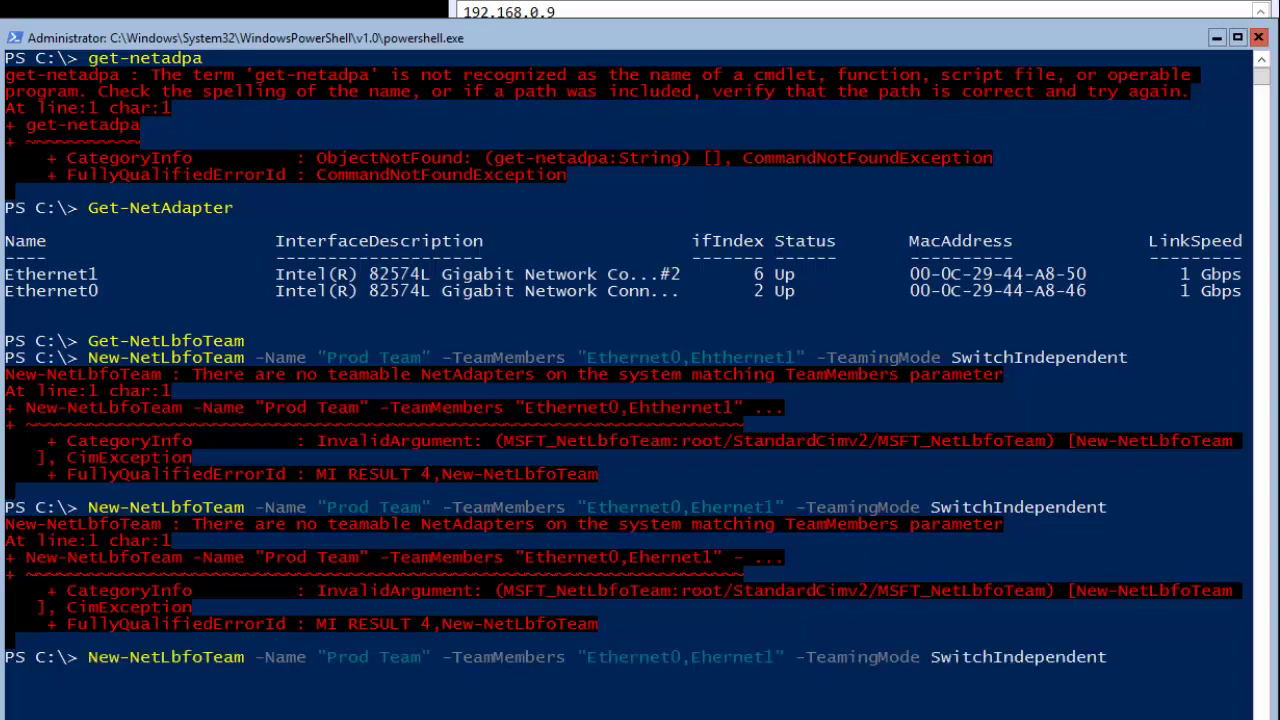
key("Left")
key("Left")
key("Left")
key("Left")
key("Left")
key("Left")
key("Left")
key("Left")
key("Left")
key("Left")
key("Left")
key("Left")
key("Left")
key("Left")
key("Left")
key("Left")
key("Left")
key("Left")
key("Left")
key("Left")
type("t")
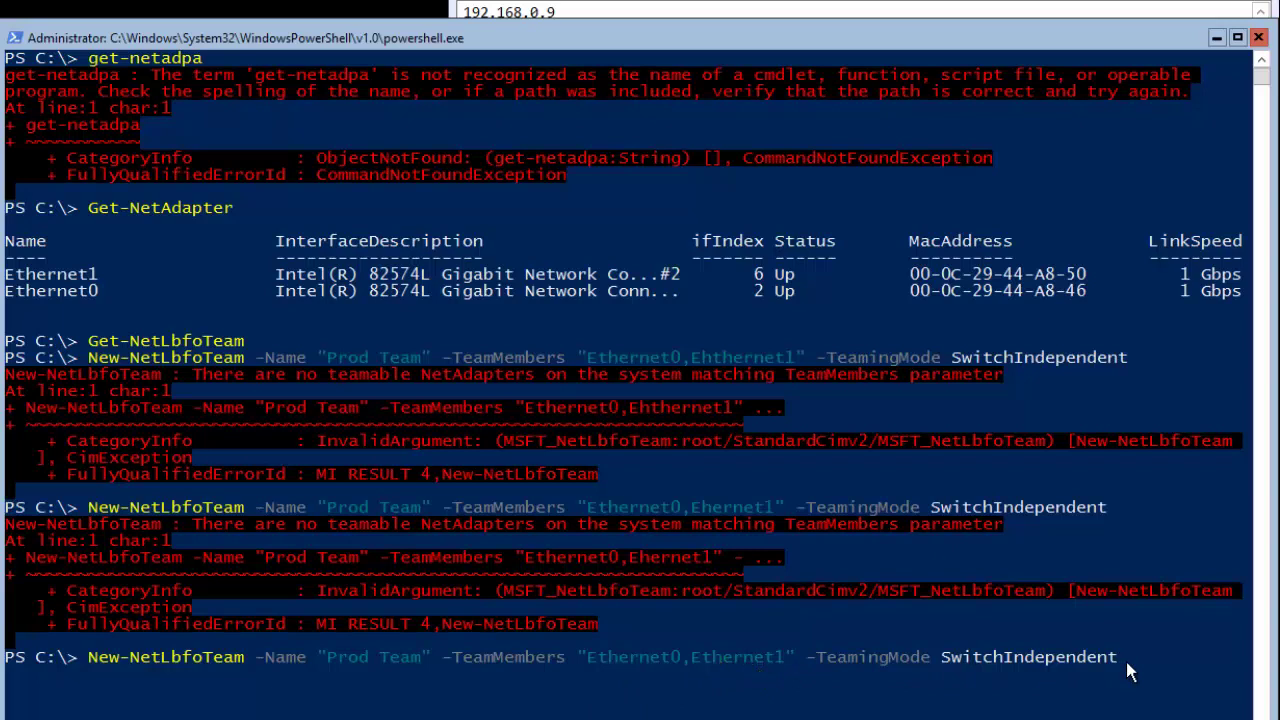
key("Return")
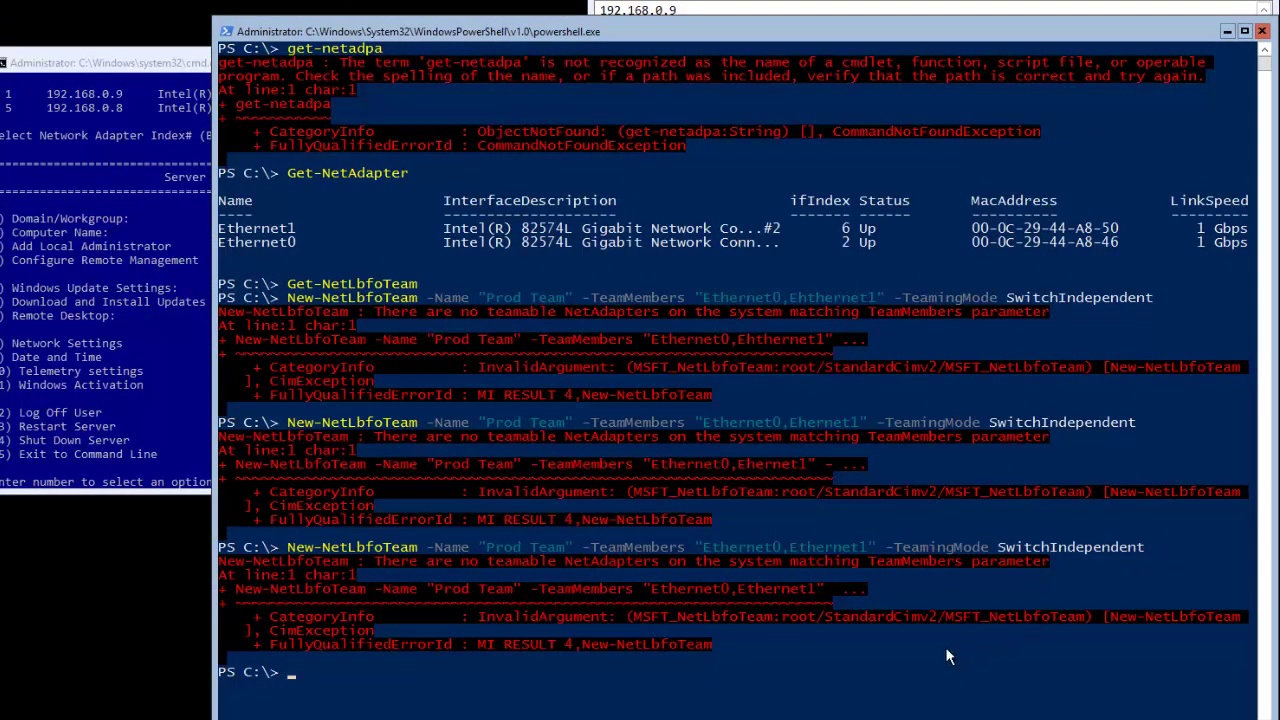
Clear the console and list the network adapters again with Get-NetAdapter
type("cls")
key("Return")
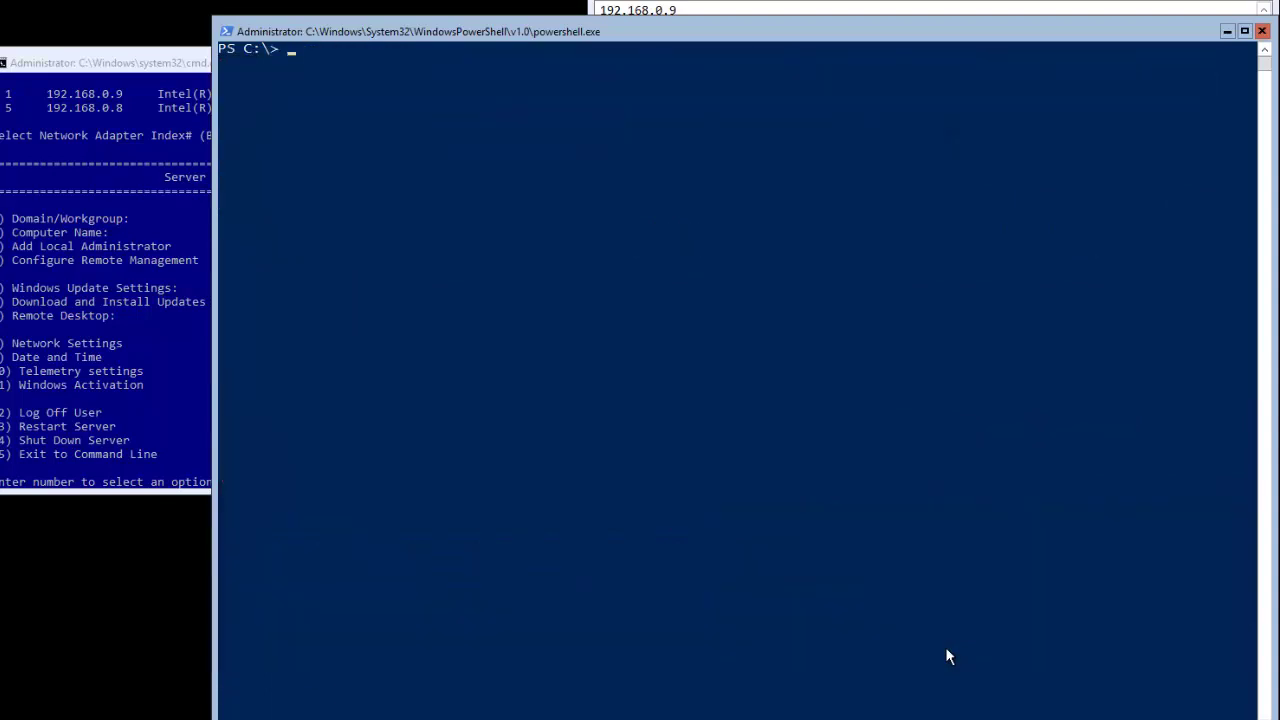
key("Up")
key("Up")
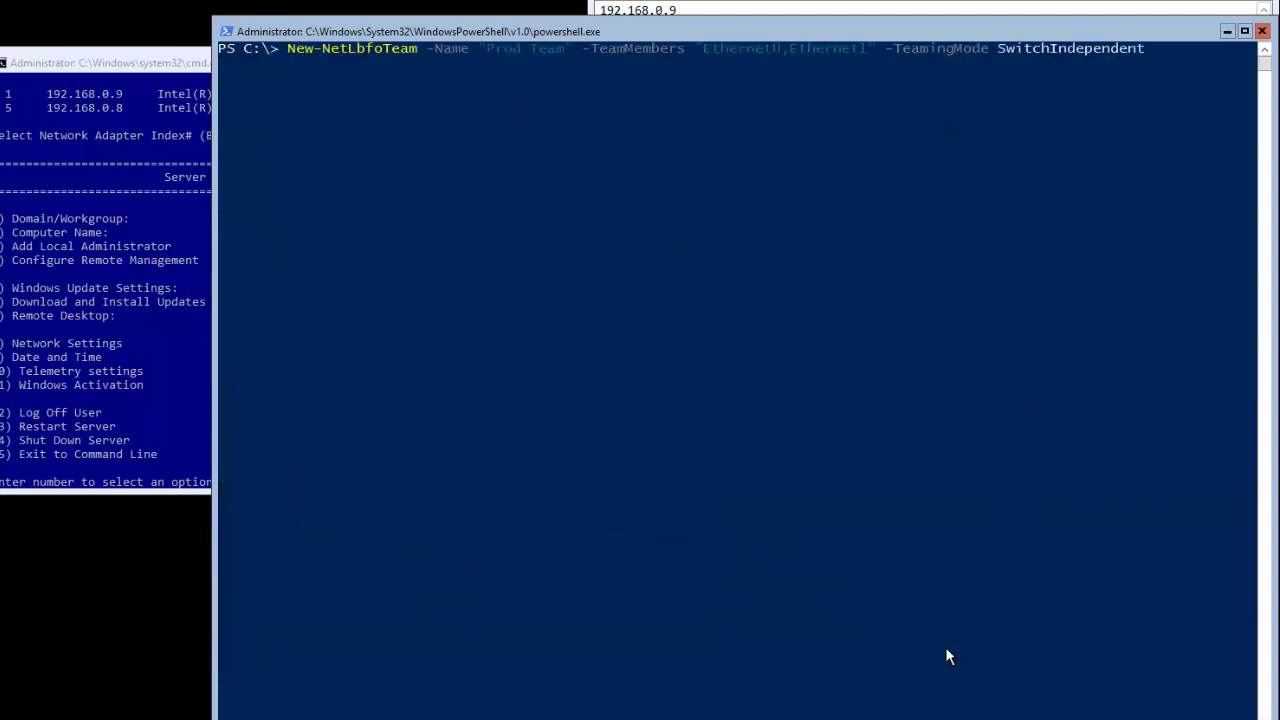
key("Up")
key("Up")
key("Up")
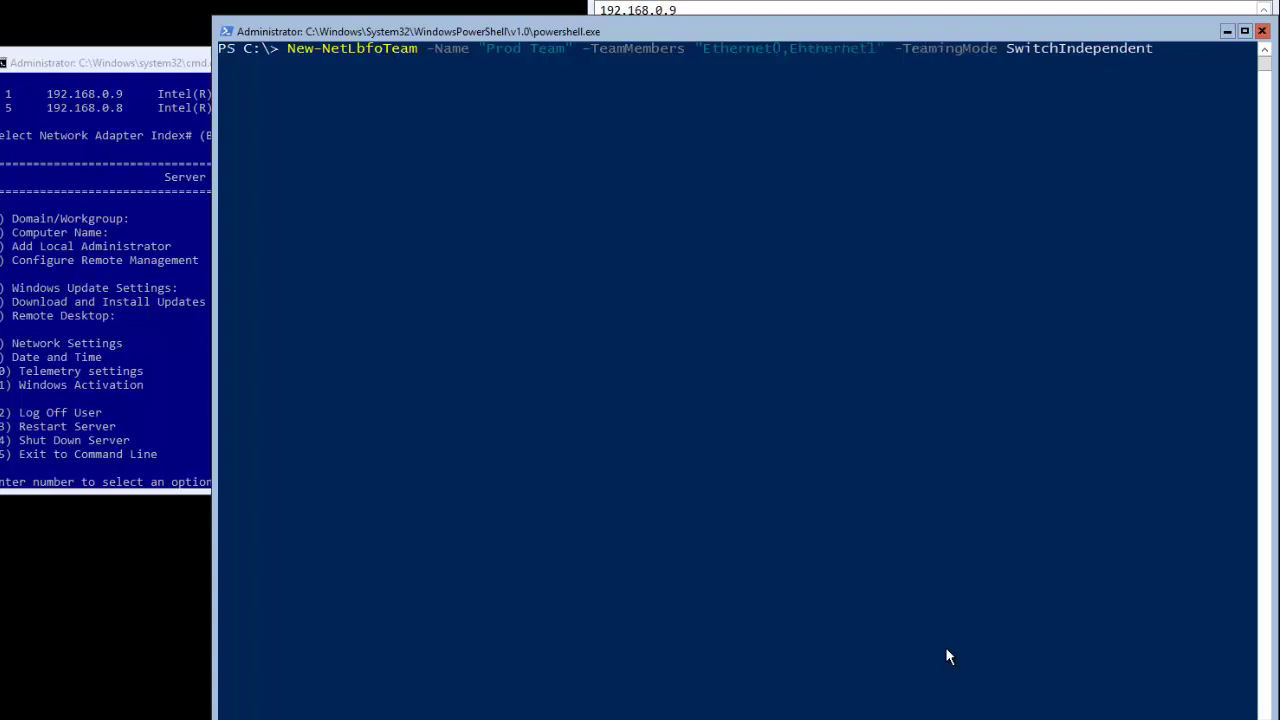
key("Up")
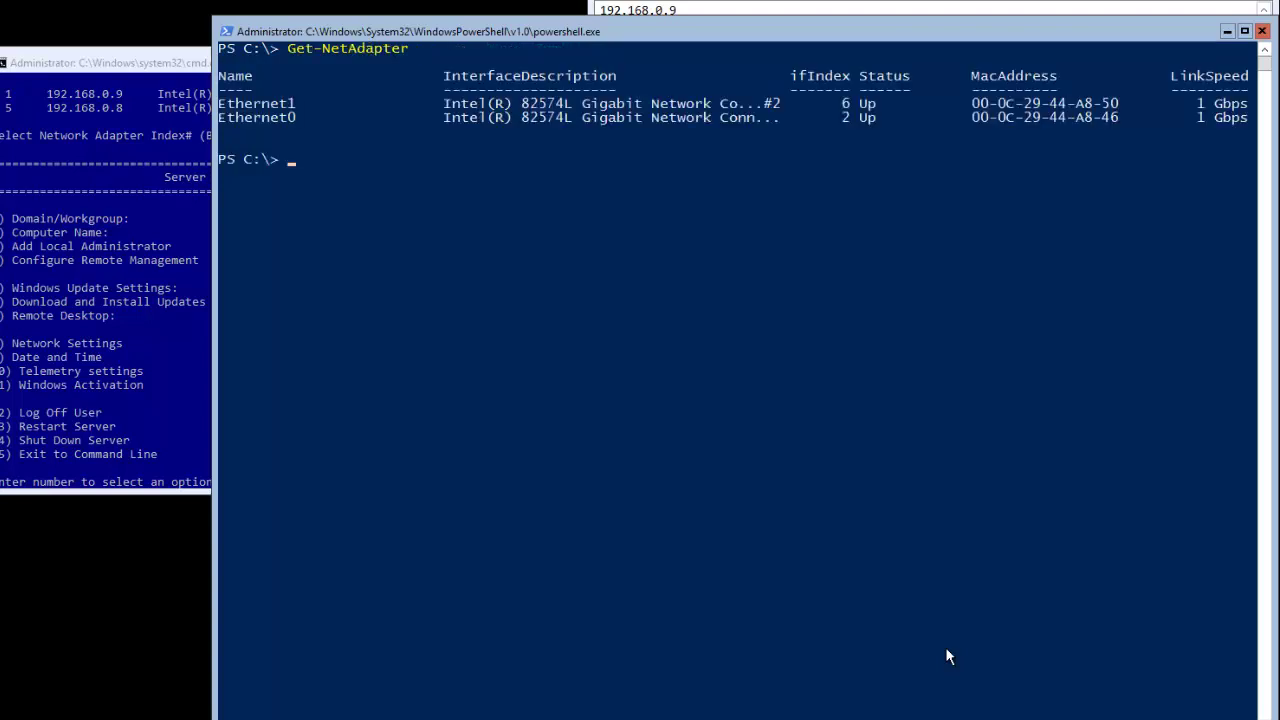
Recall the New-NetLbfoTeam command for "Ethernet0,Ethernet1" and remove the whole quoted -TeamMembers value
key("Up")
key("Up")
key("Up")
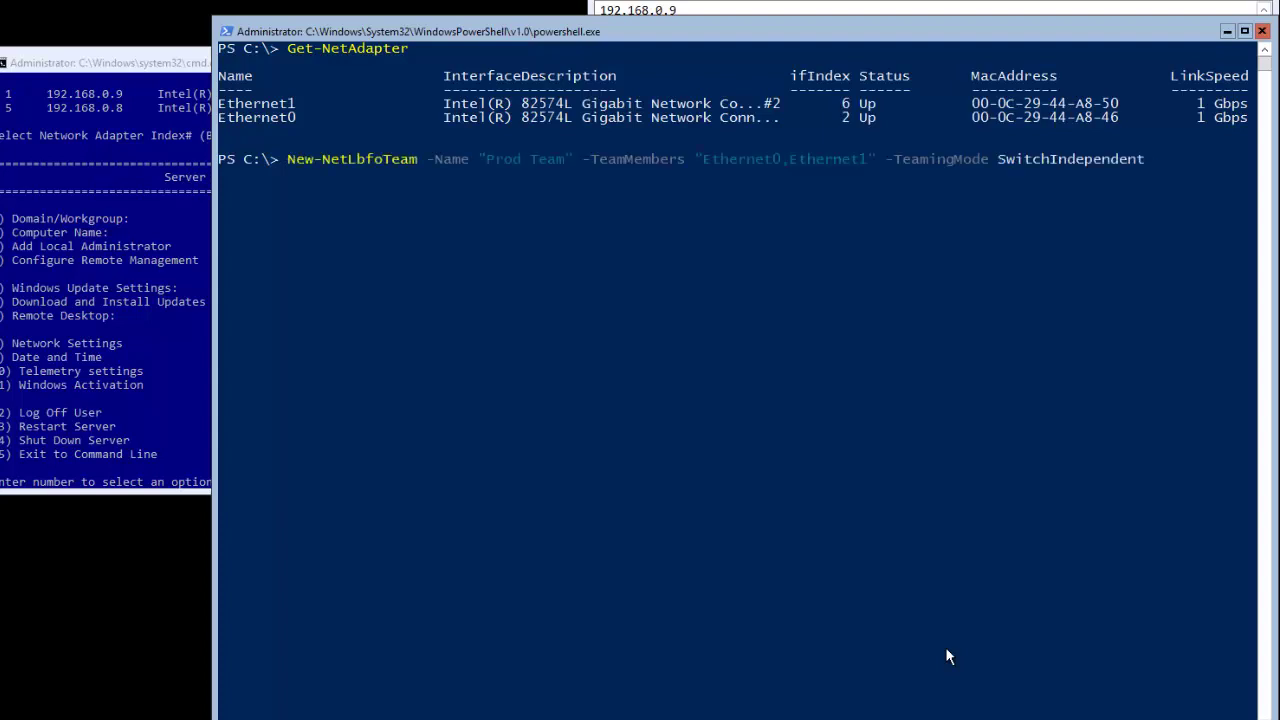
key("Left")
key("Left")
key("Left")
key("Left")
key("Left")
key("Left")
key("Left")
key("Left")
key("Left")
key("Left")
key("Left")
key("Left")
key("Left")
key("Left")
key("Left")
key("Left")
key("Left")
key("Left")
key("Left")
key("Left")
key("BackSpace")
key("BackSpace")
key("BackSpace")
key("BackSpace")
key("BackSpace")
key("BackSpace")
key("BackSpace")
key("BackSpace")
key("BackSpace")
key("BackSpace")
key("BackSpace")
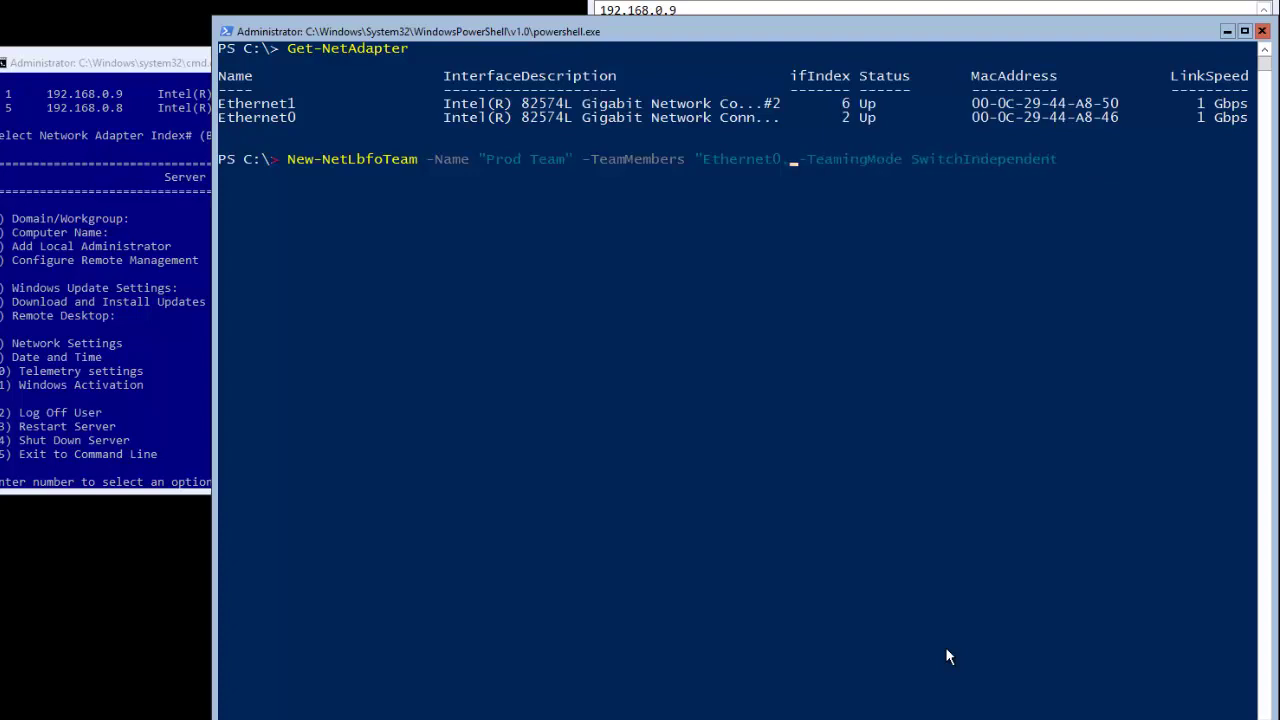
key("BackSpace")
key("BackSpace")
key("BackSpace")
key("BackSpace")
key("BackSpace")
key("BackSpace")
key("BackSpace")
key("BackSpace")
key("BackSpace")
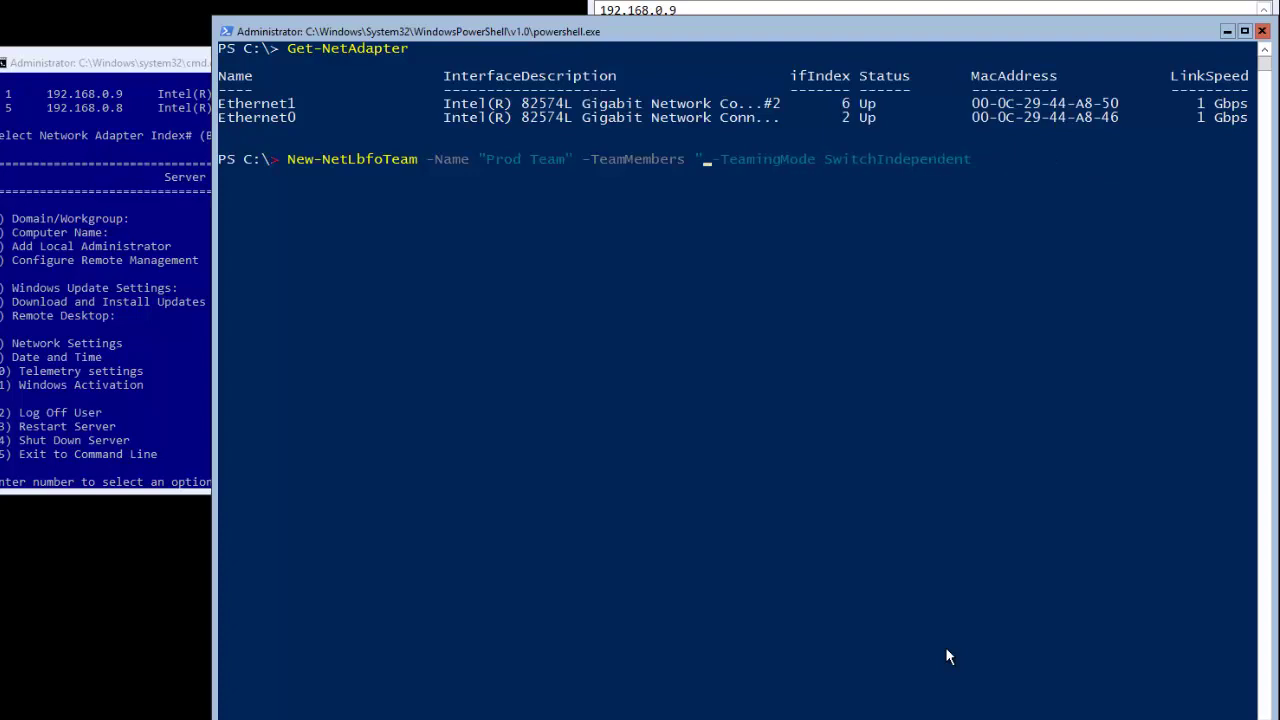
key("BackSpace")
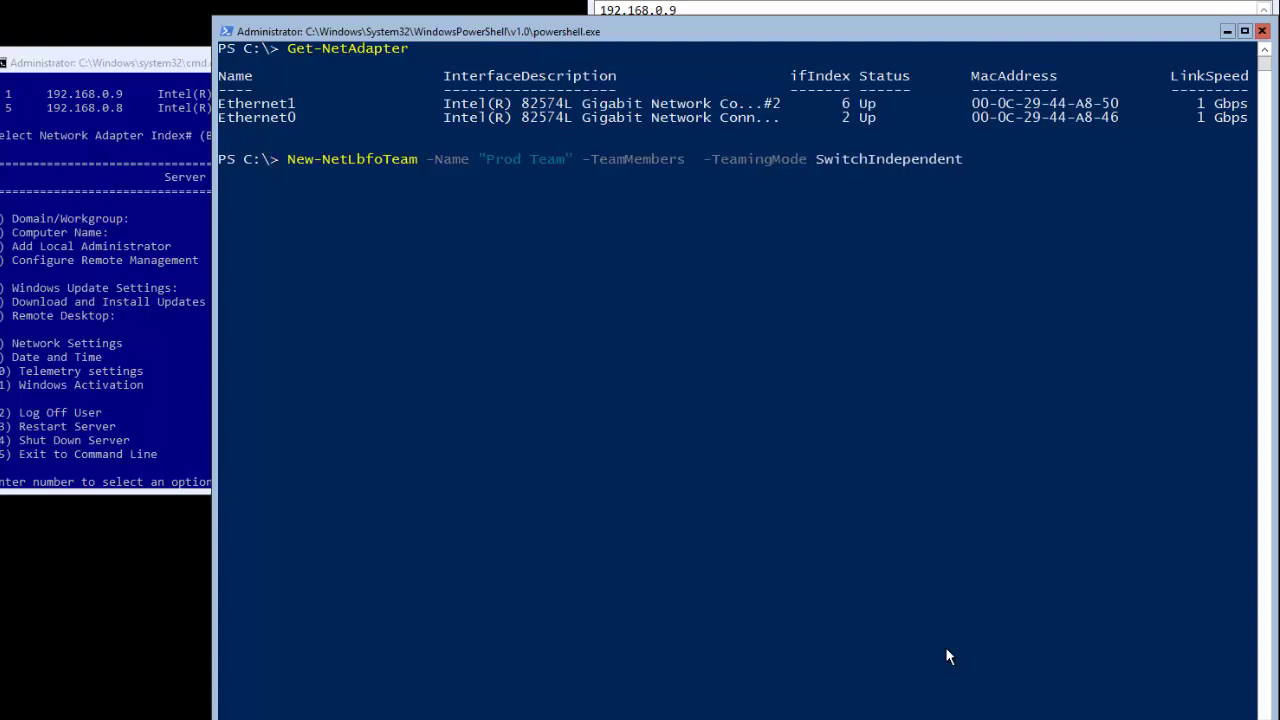
Set -TeamMembers to "Ethernet1, Ethernet0" and try to create the team with the revised command
type("\"")
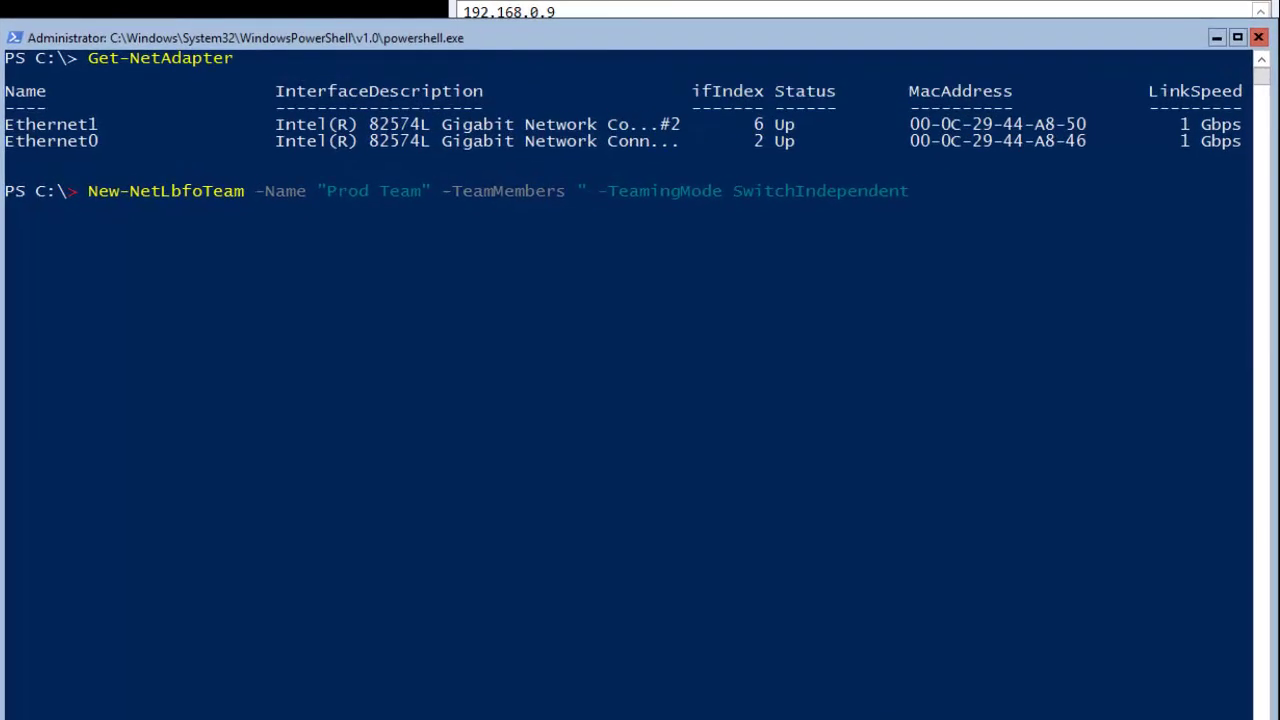
type("Ether")
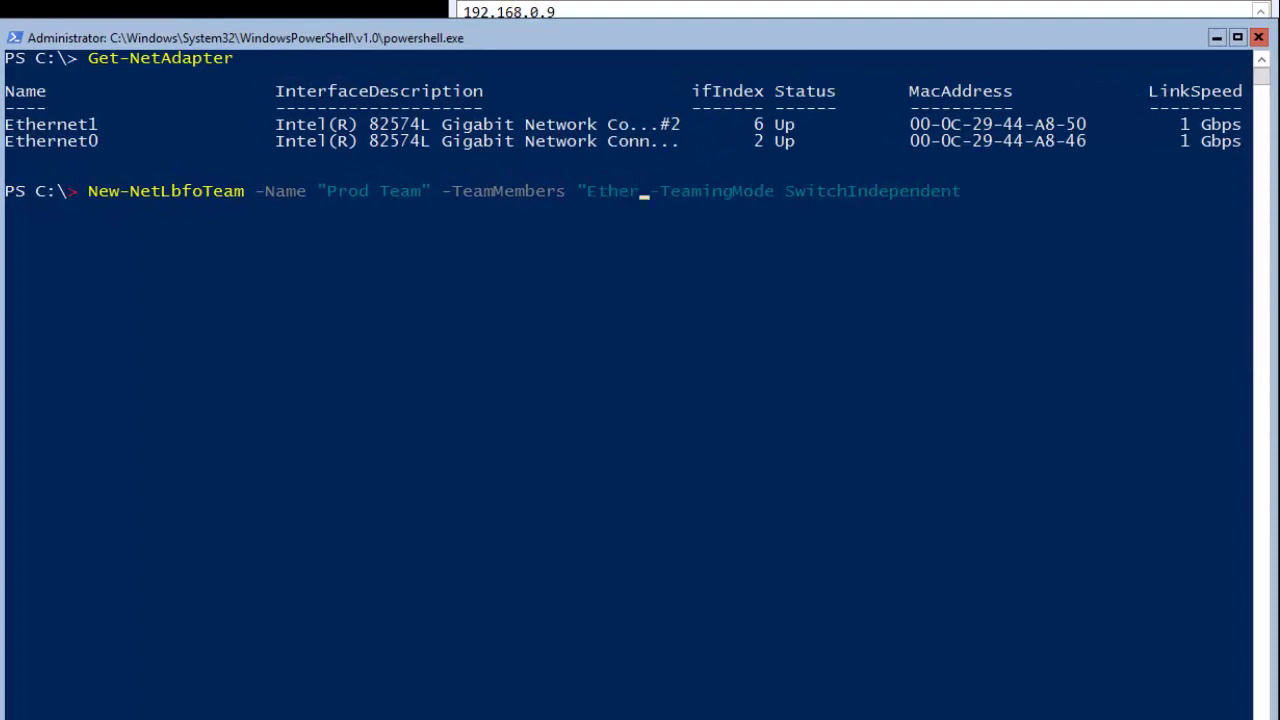
type("ne")
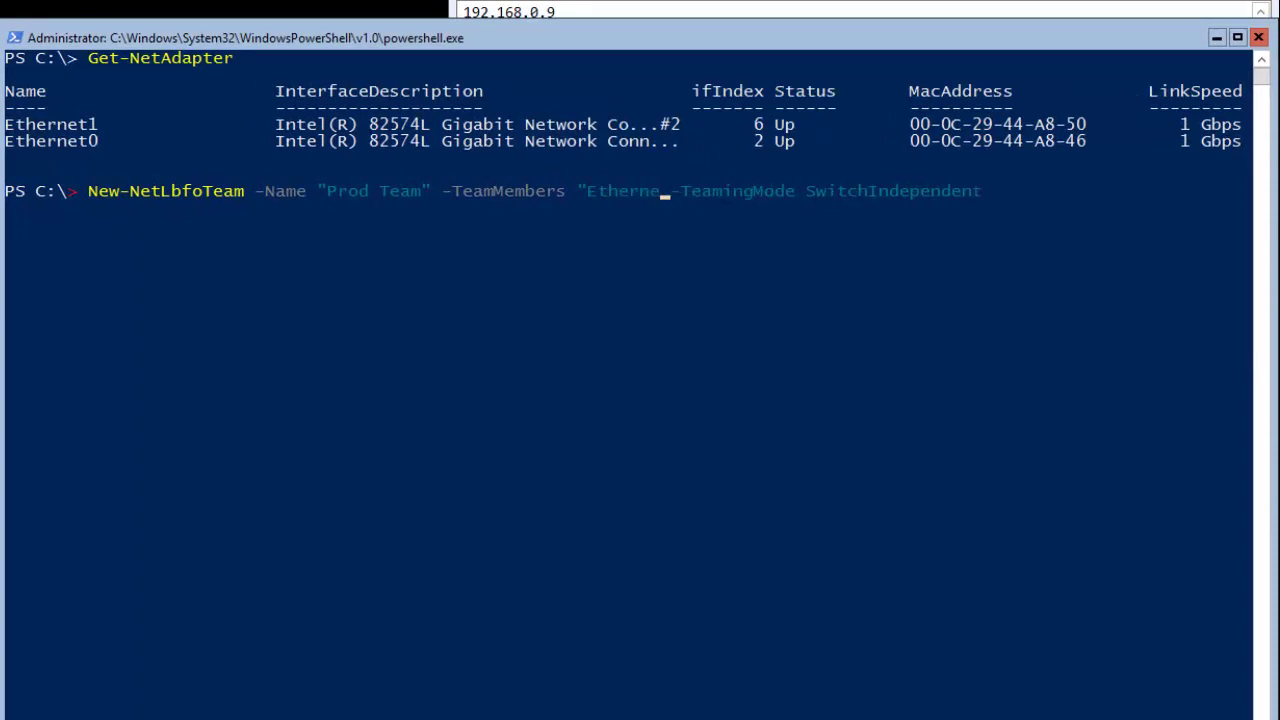
type("t1")
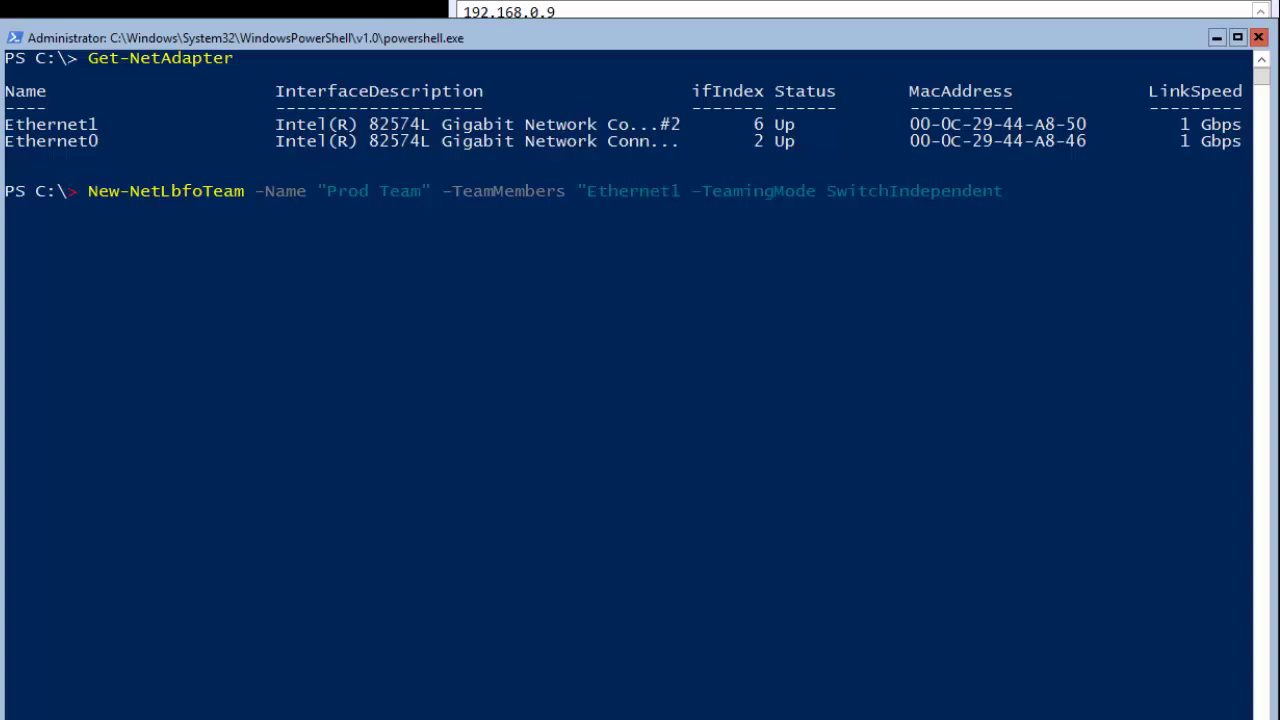
type(", Eth")
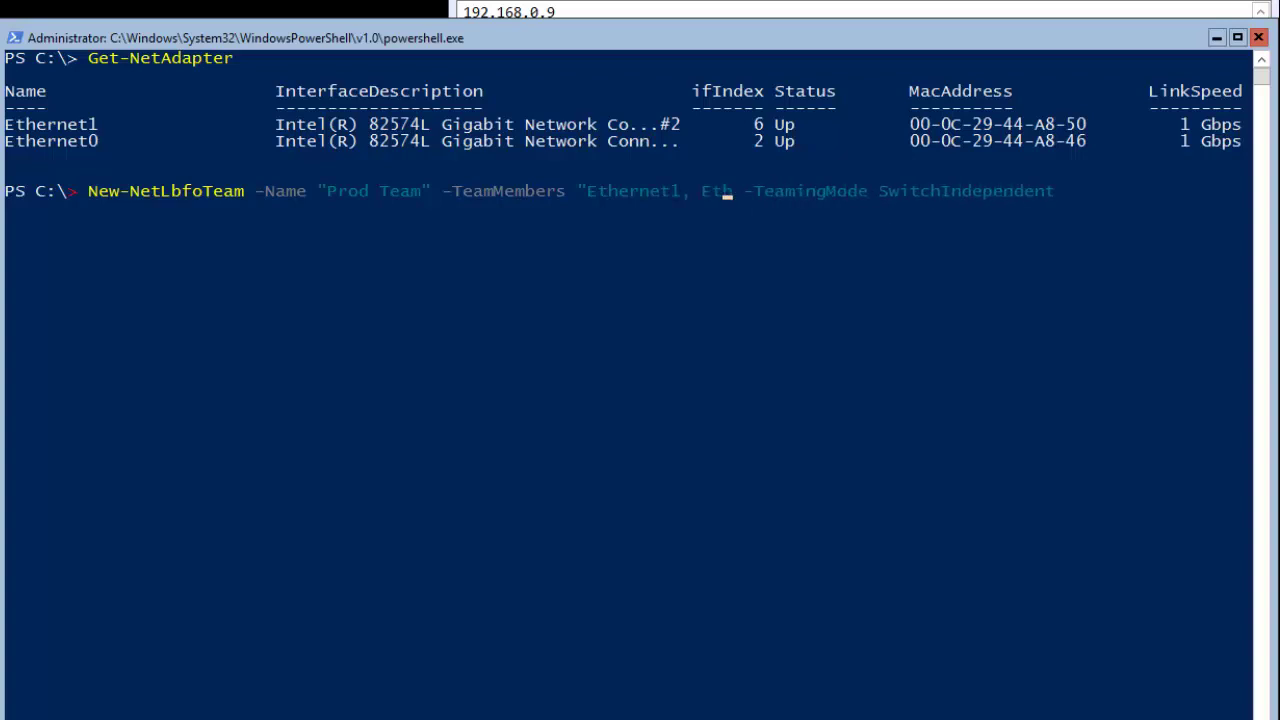
type("ernet")
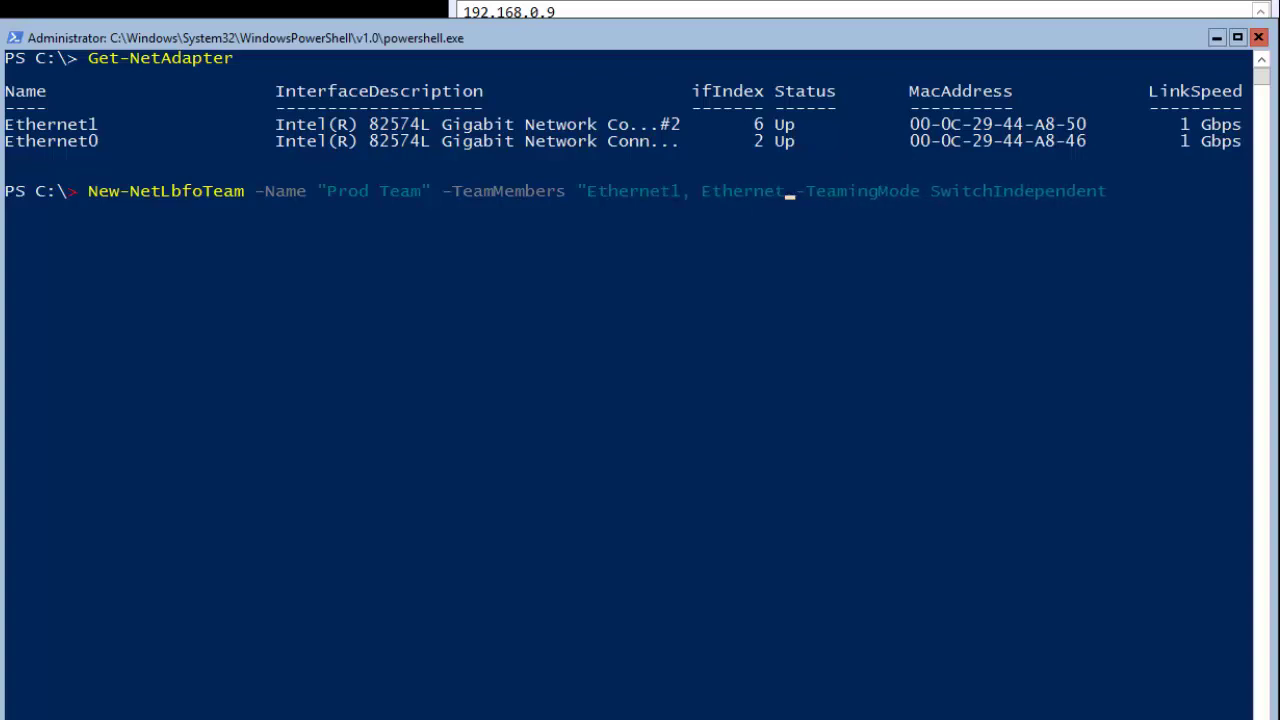
type("0")
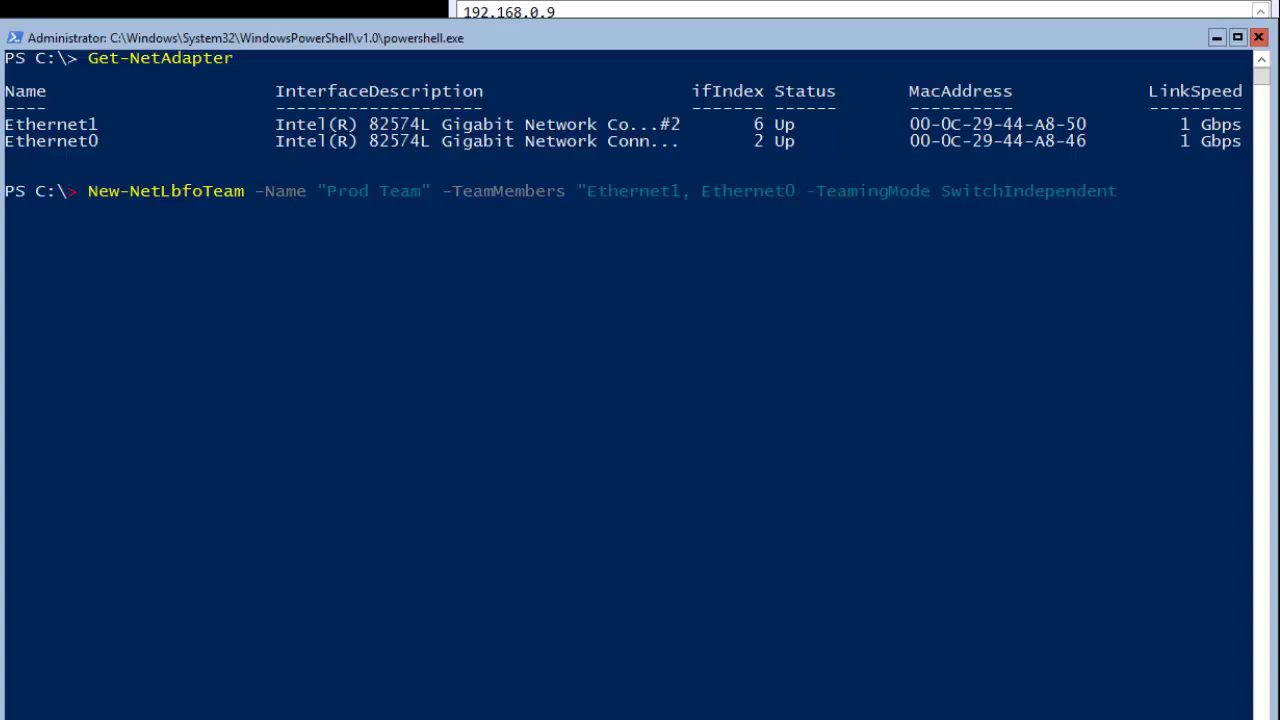
type("\"")
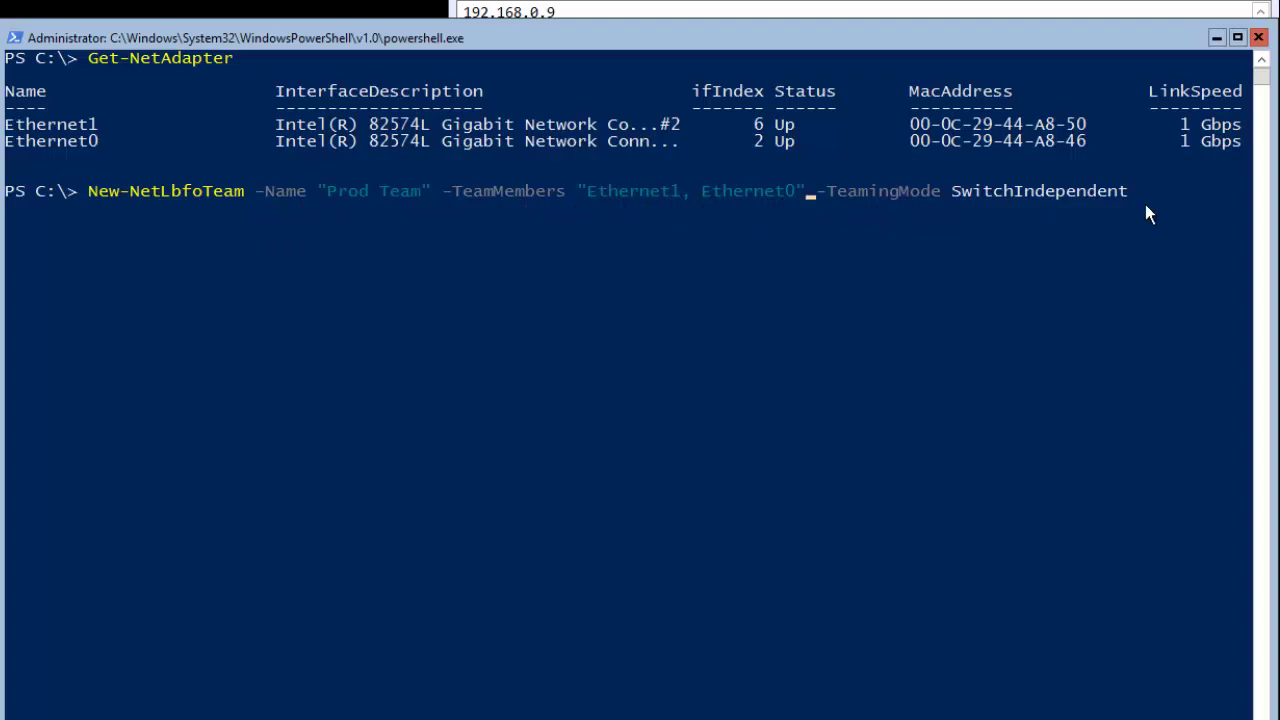
key("Return")
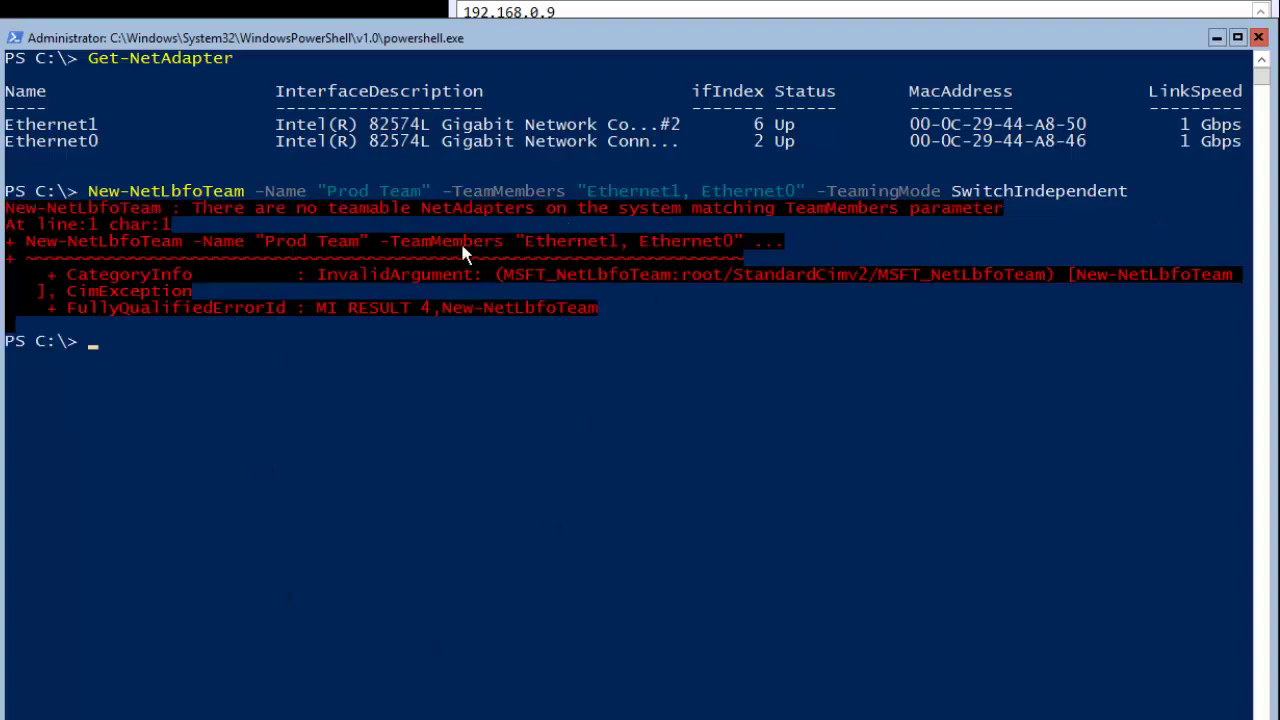
Copy the adapter name Ethernet1 from the Get-NetAdapter output
right_click(86, 38)
mouse_move(140, 188)
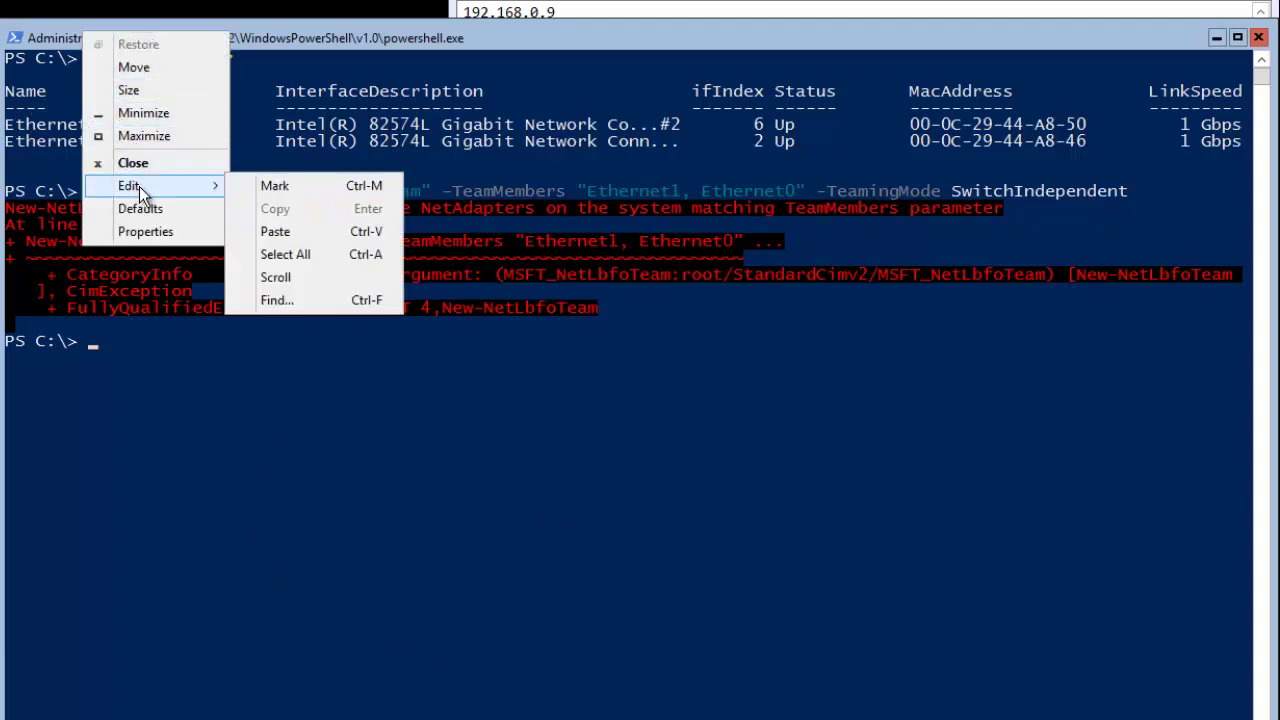
left_click(290, 190)
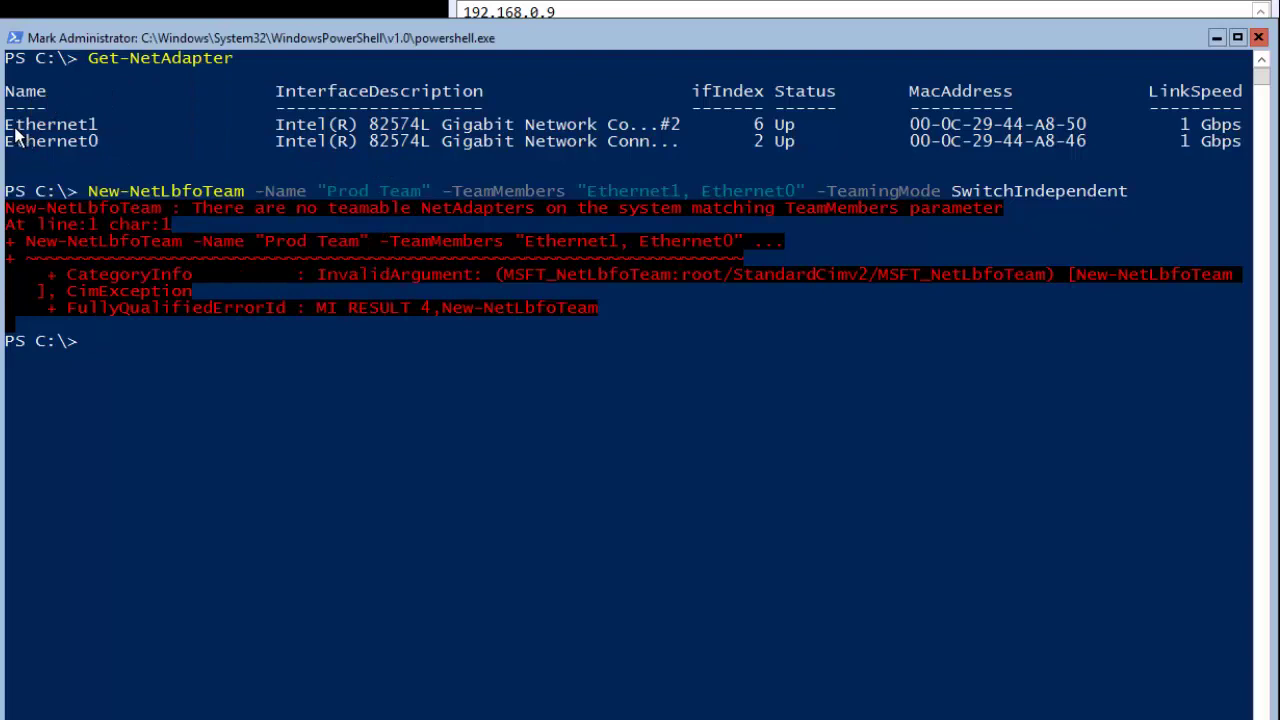
left_click_drag(6, 124, 97, 133)
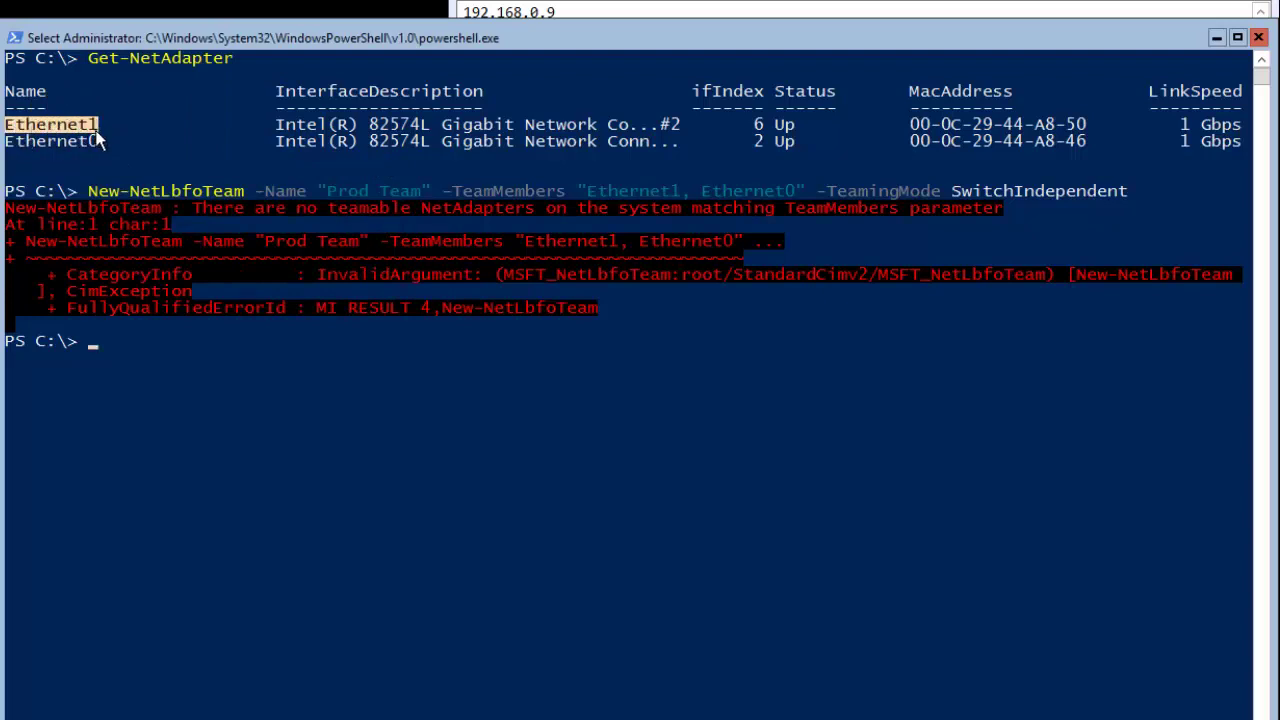
key("Return")
Recall the New-NetLbfoTeam command and reduce its -TeamMembers value to Ethernet0 without quotation marks
key("Up")
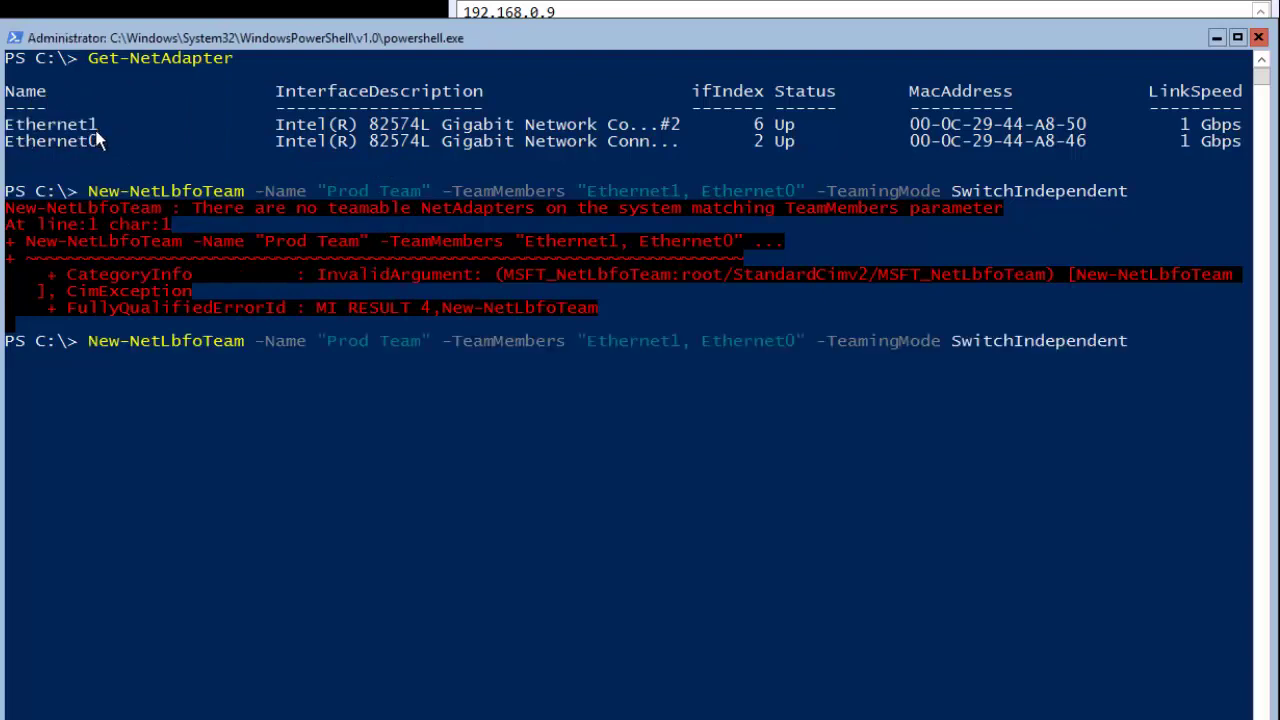
key("Left")
key("Left")
key("Left")
key("Left")
key("Left")
key("Left")
key("Left")
key("Left")
key("Left")
key("Left")
key("Left")
key("Left")
key("Left")
key("Left")
key("Left")
key("Left")
key("Left")
key("Left")
key("Left")
key("Left")
key("BackSpace")
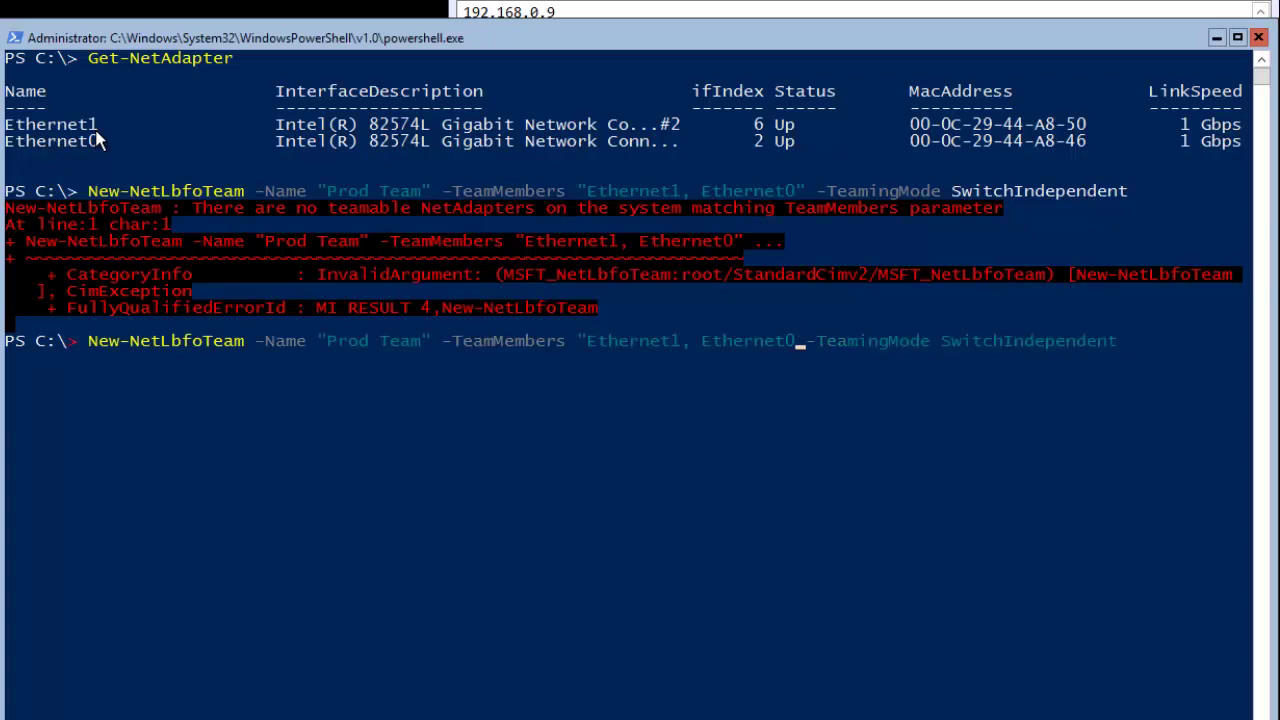
key("Right")
key("Right")
key("BackSpace")
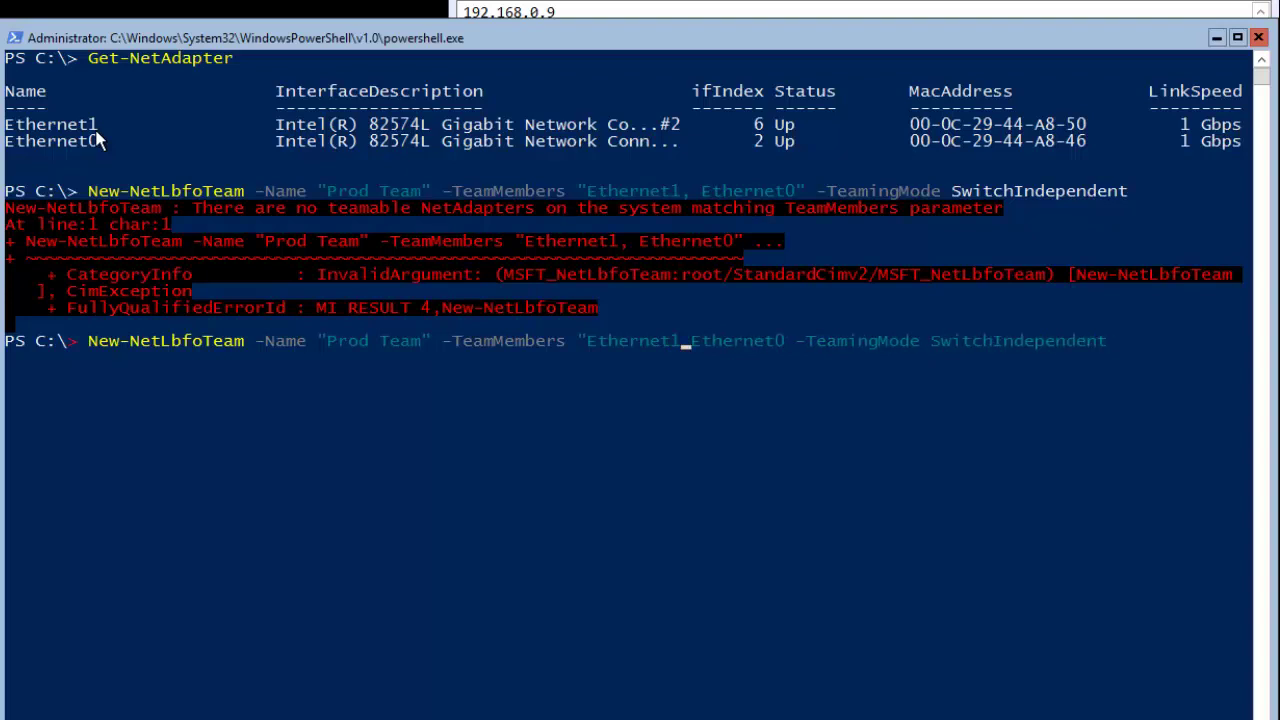
key("BackSpace")
key("BackSpace")
key("BackSpace")
key("BackSpace")
key("BackSpace")
key("BackSpace")
key("BackSpace")
key("BackSpace")
key("BackSpace")
key("BackSpace")
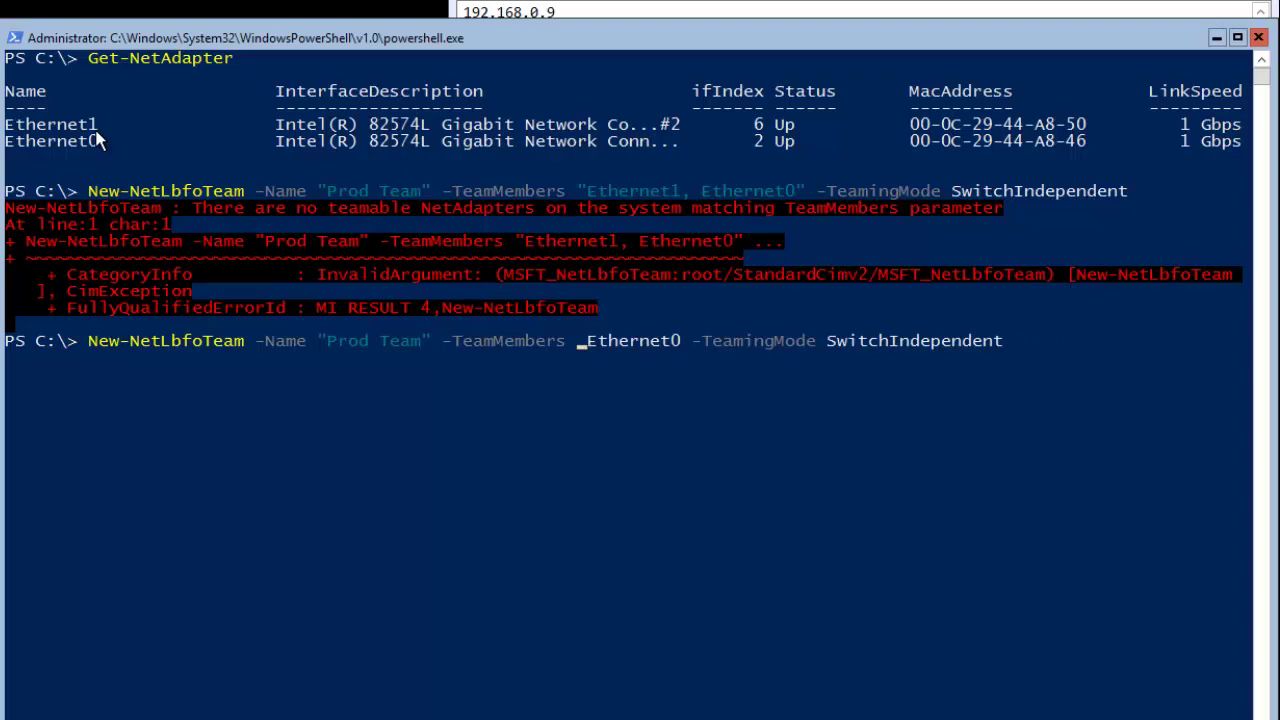
Add ",Ethernet1" directly after Ethernet0 in the -TeamMembers value
key("Right")
key("Right")
key("Right")
key("Right")
key("Right")
key("Right")
key("Right")
key("Right")
type(",")
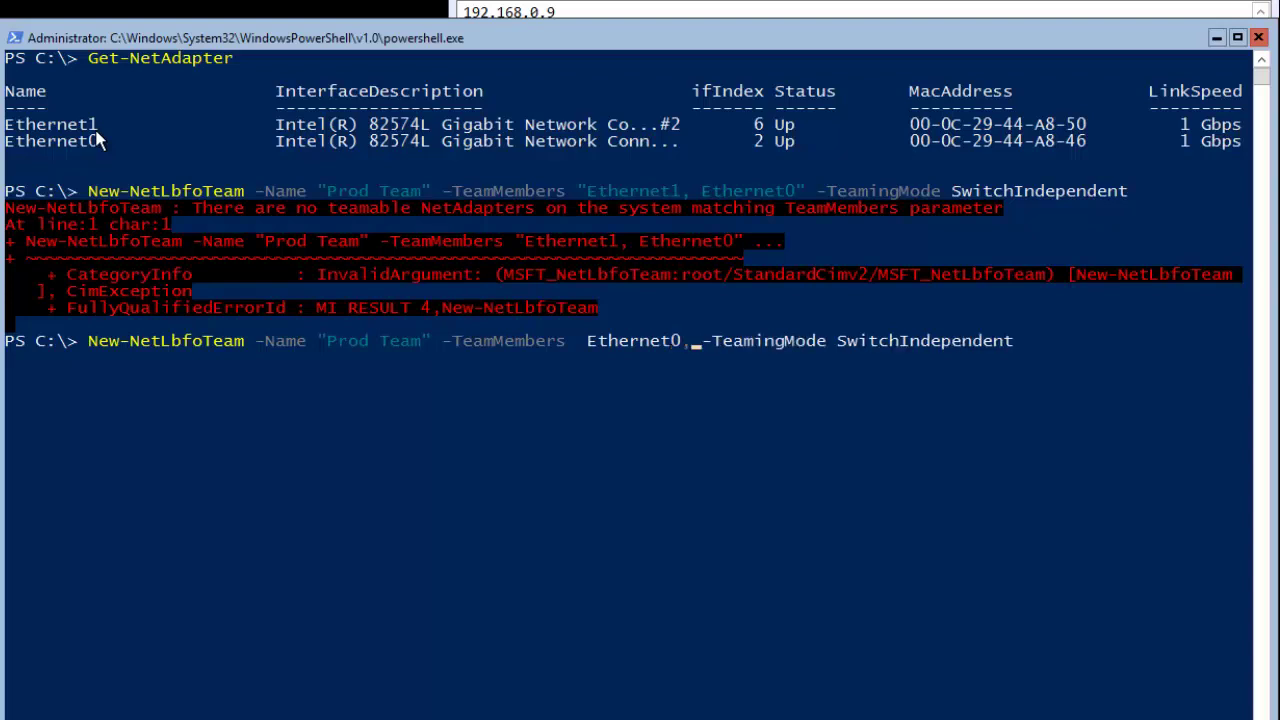
type("Ethernet1")
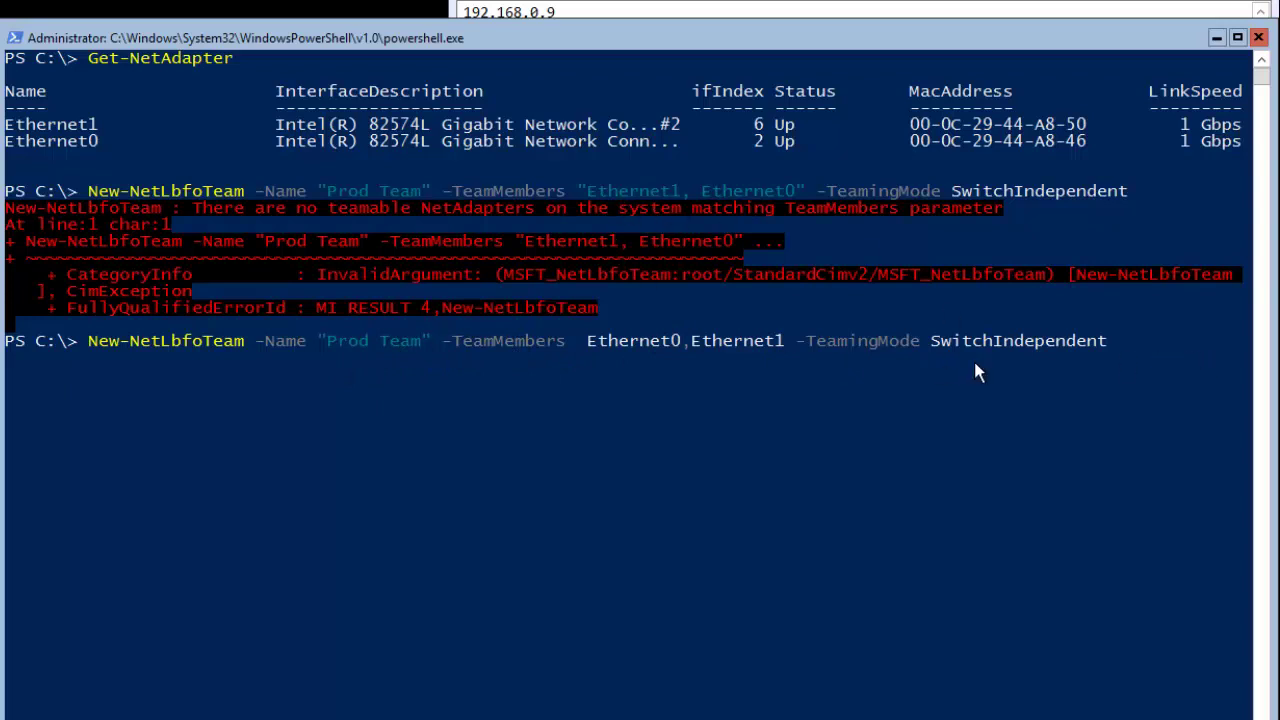
Run the New-NetLbfoTeam command and confirm creating the "Prod Team" team with YES
key("Return")
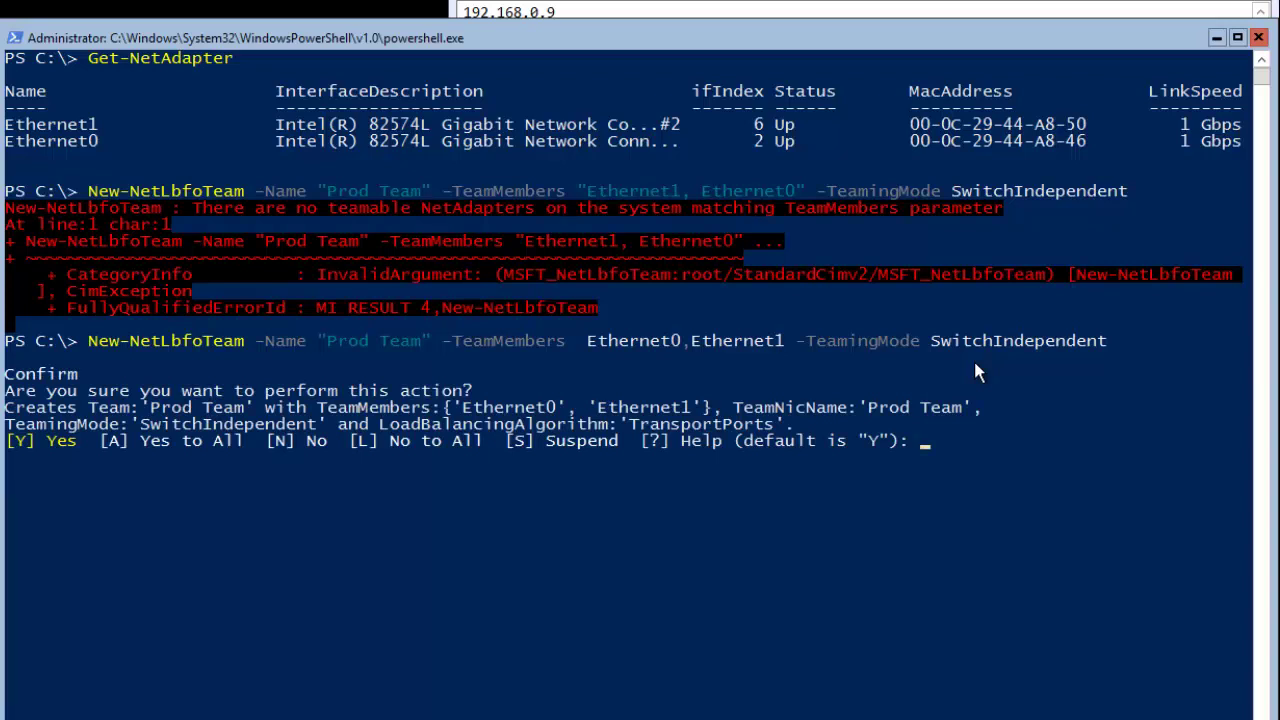
type("YES")
key("Return")
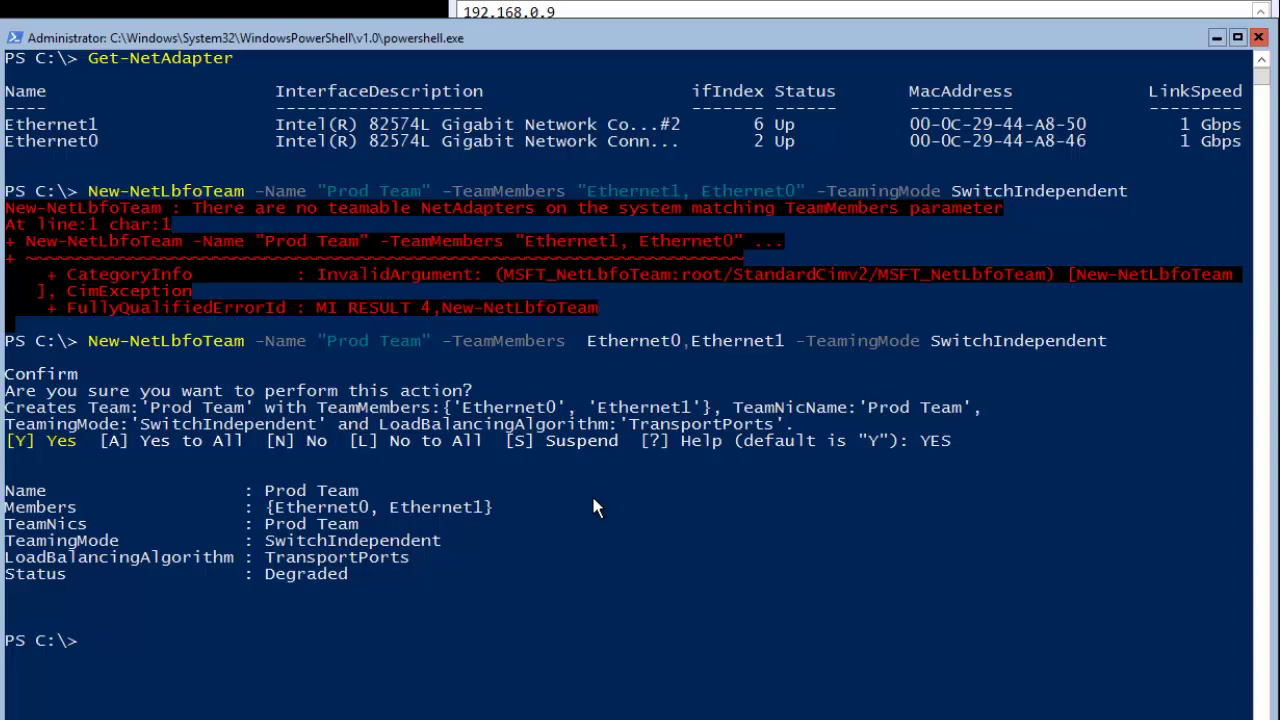
Display the configured NIC teams with Get-NetLbfoTeam
type("get-netlb")
key("Tab")
key("Return")
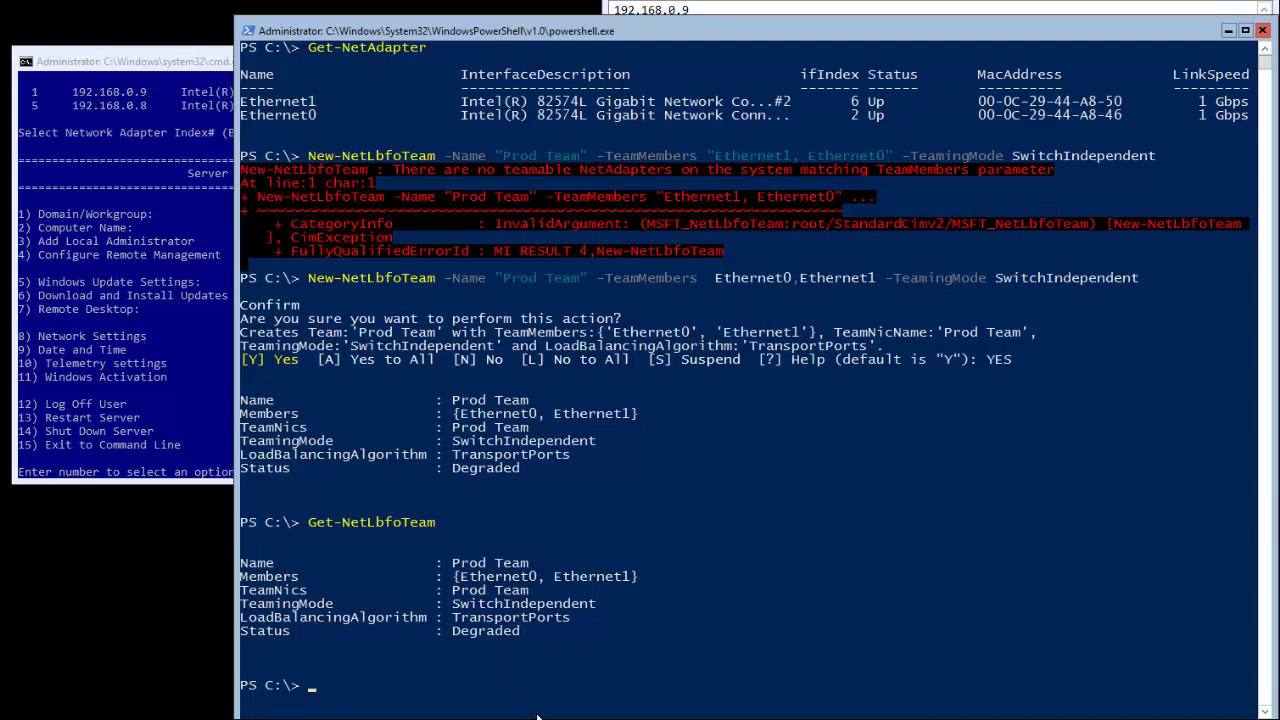
Switch to the sconfig window and open the network settings of adapter index 6, the Multiplexor Driver
left_click(199, 356)
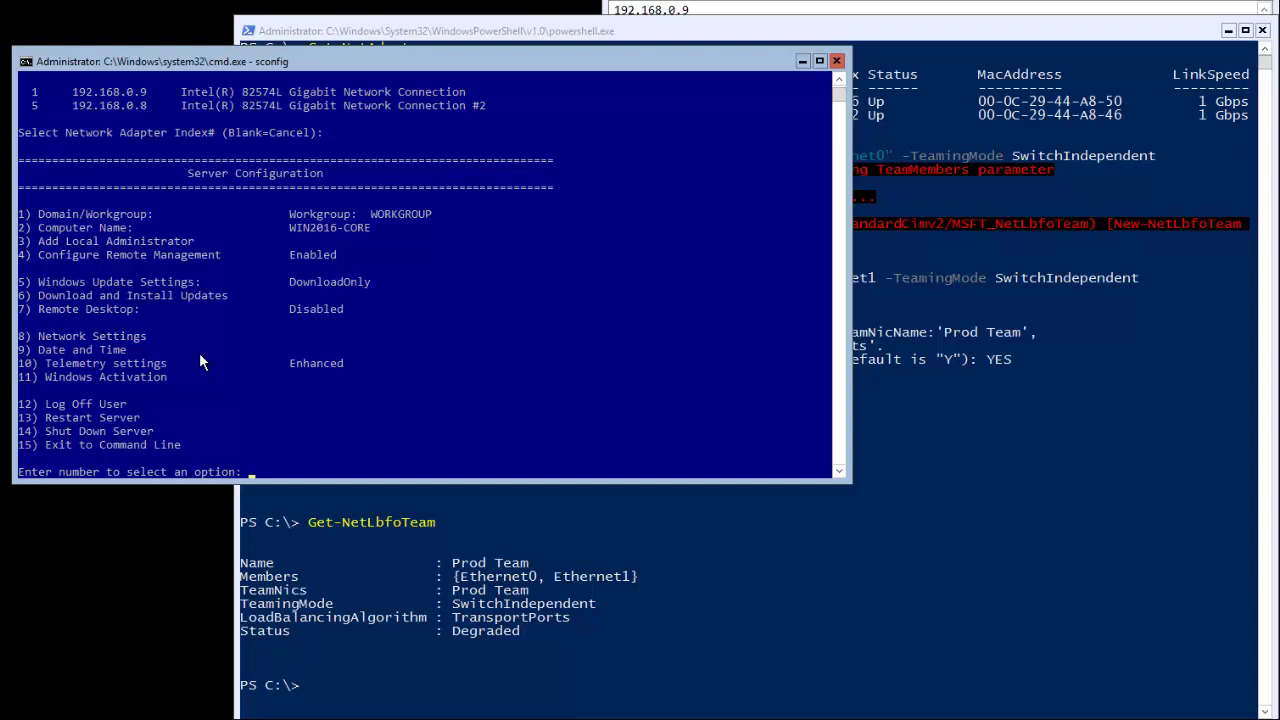
type("8")
key("Return")
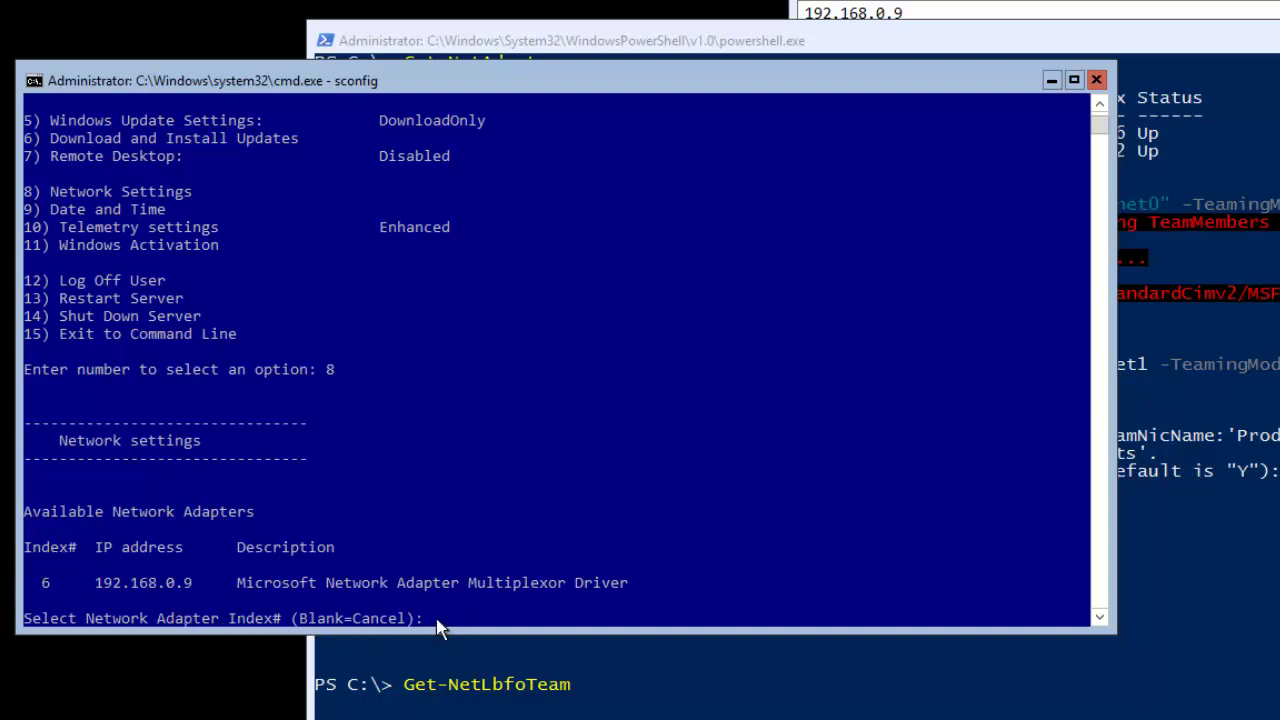
type("6")
key("Return")
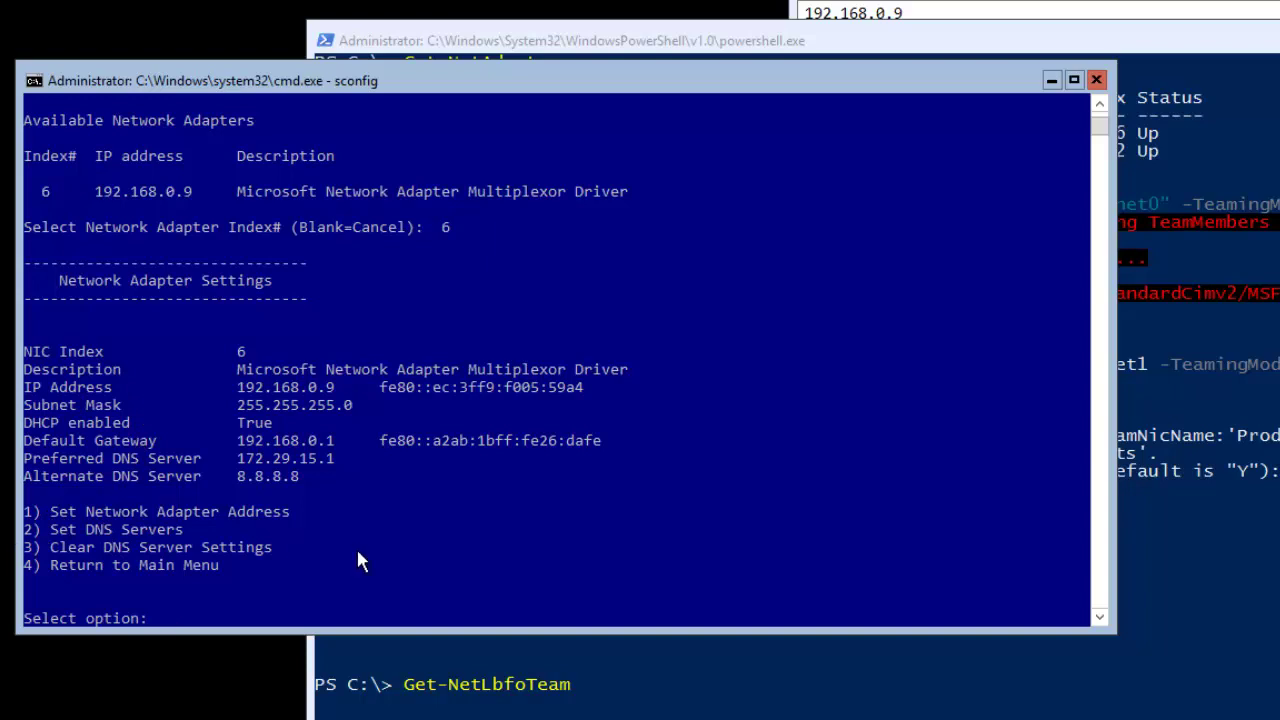
Choose a static address for the team adapter and set its IP address to 192.168.0.9
type("1")
key("Return")
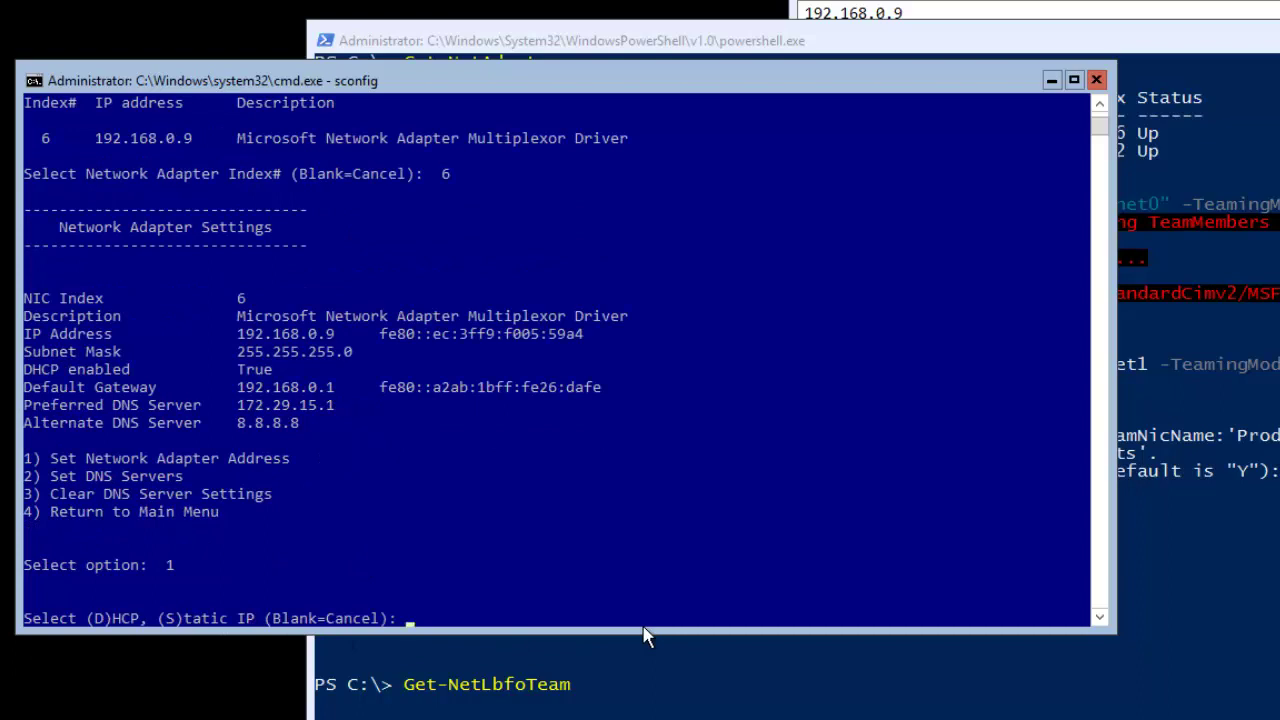
type("S")
key("Return")
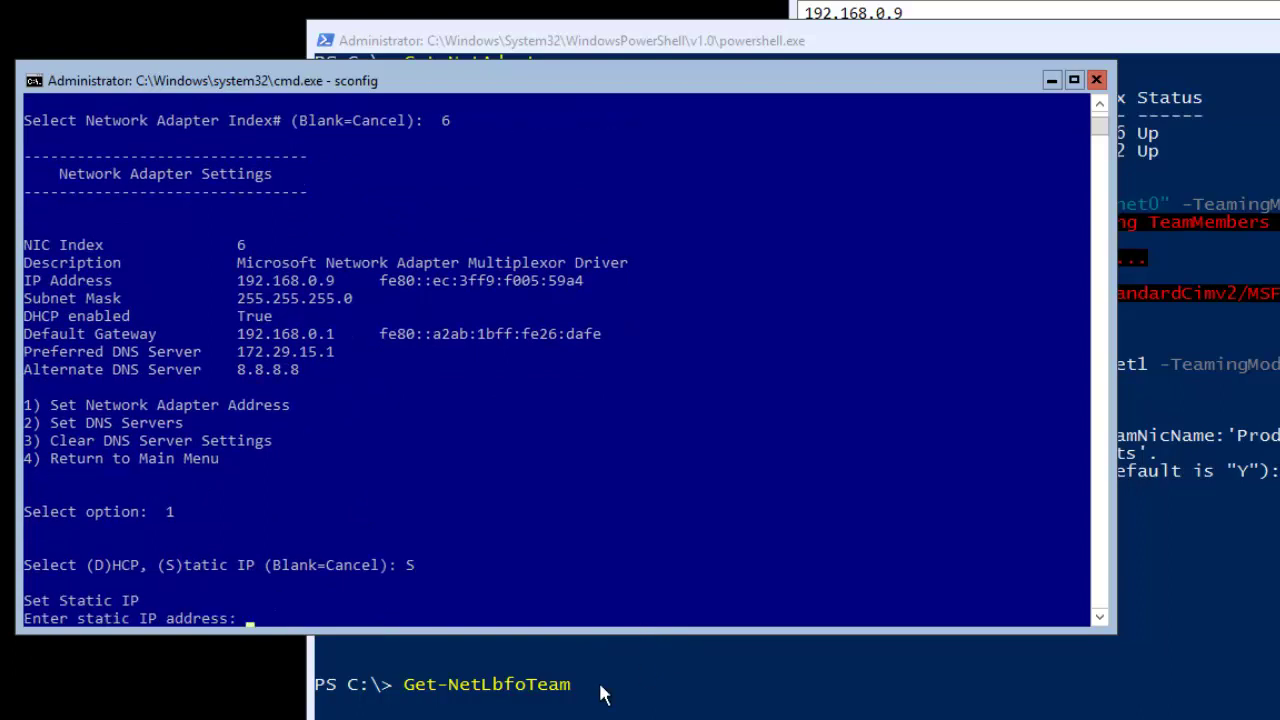
type("192.168.0")
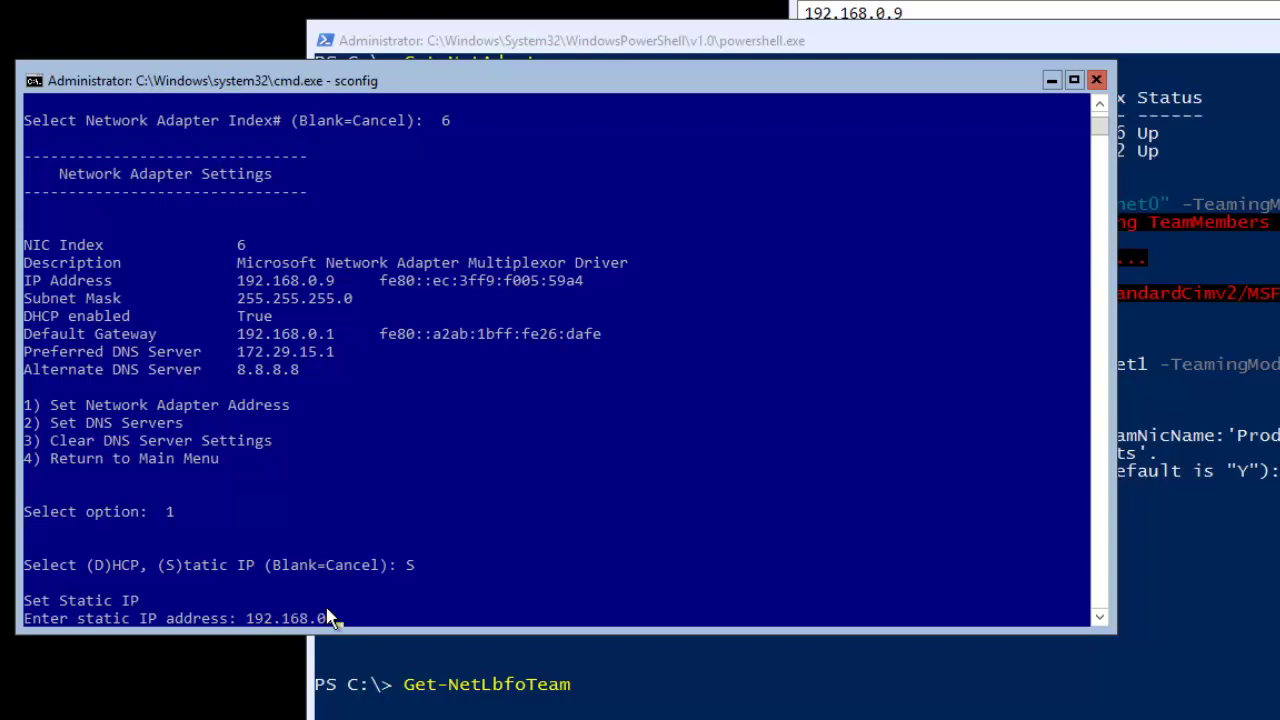
type(".9")
key("Return")
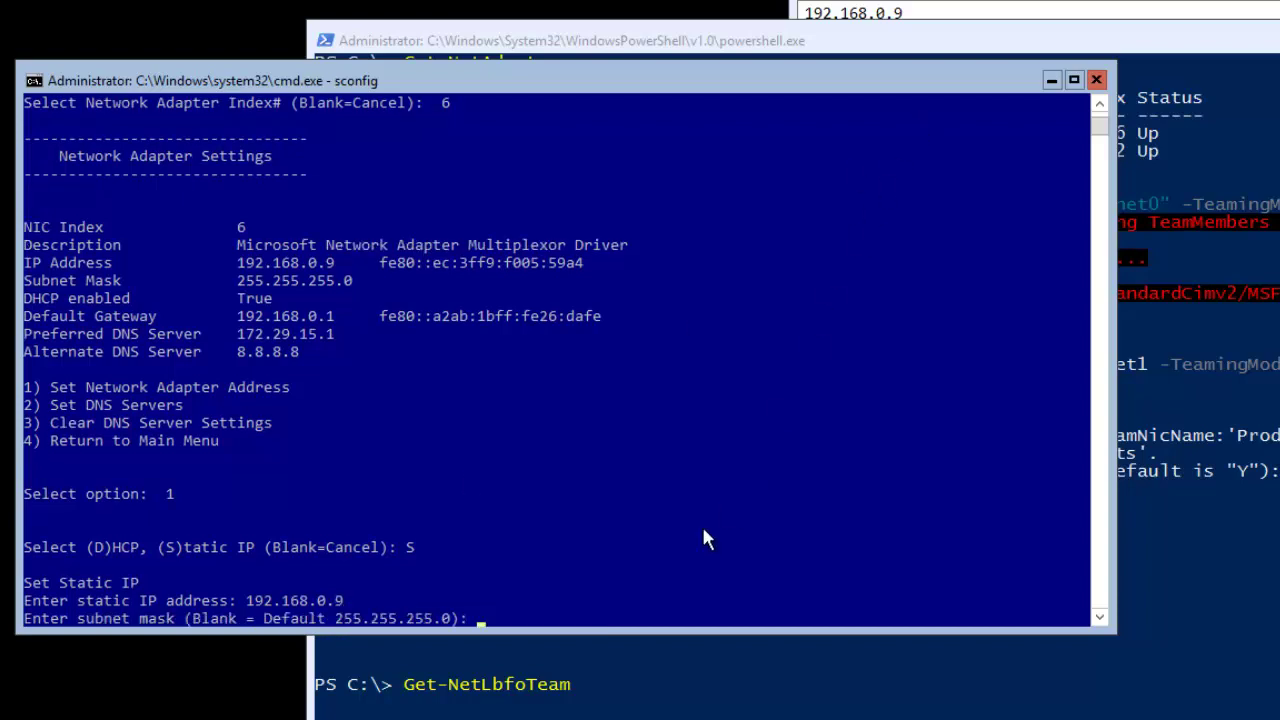
Set the subnet mask to 255.255.255.0 and the default gateway to 192.168.0.1
type("255.255.255.0")
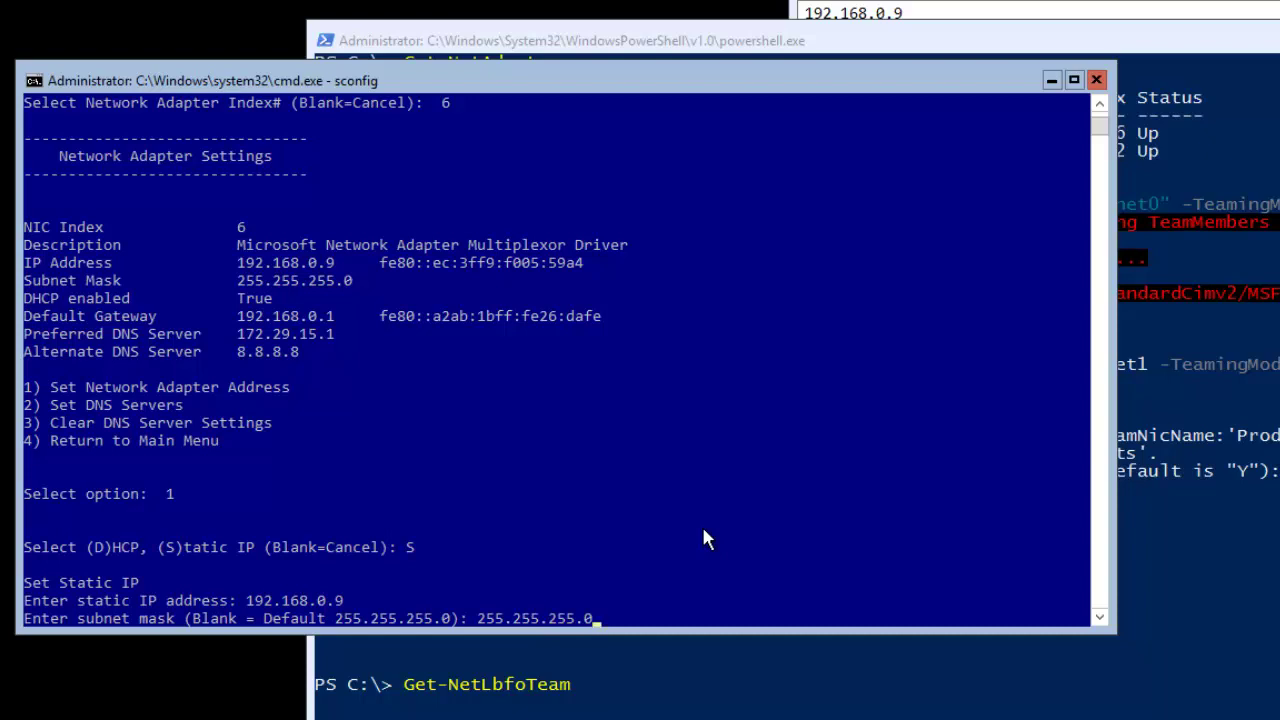
key("Return")
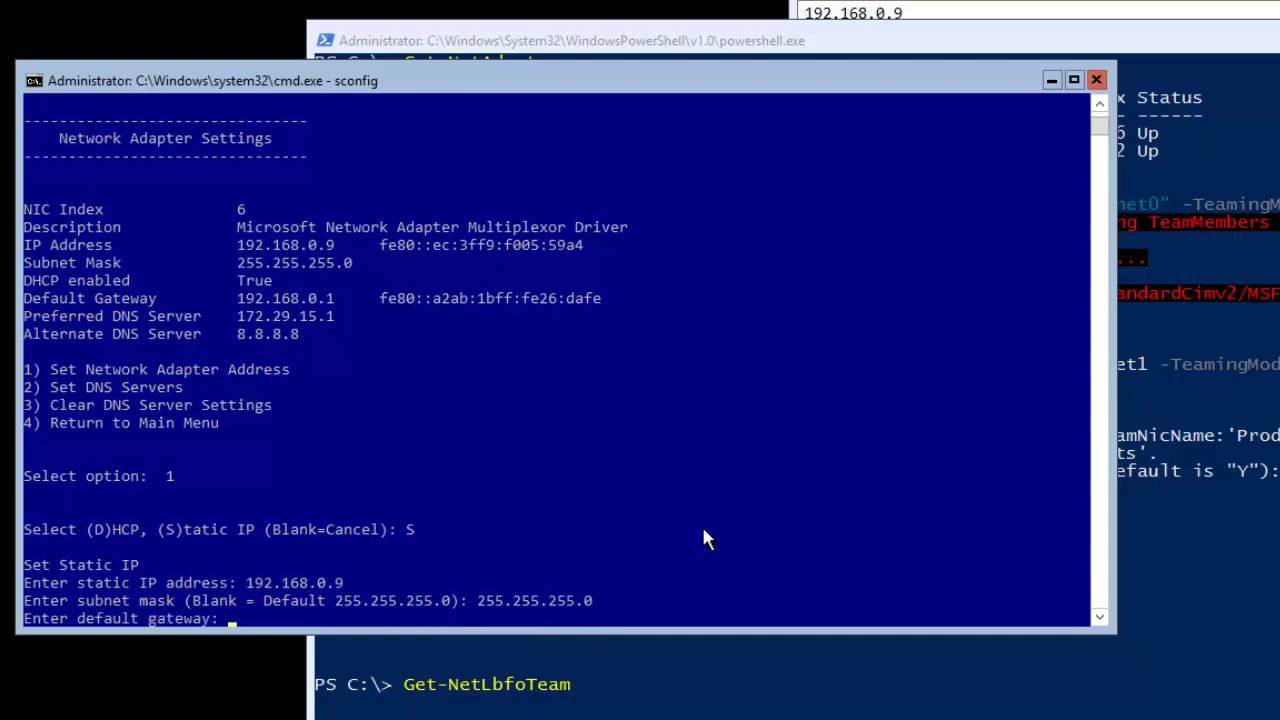
type("192")
type(".168.0.1")
key("Return")
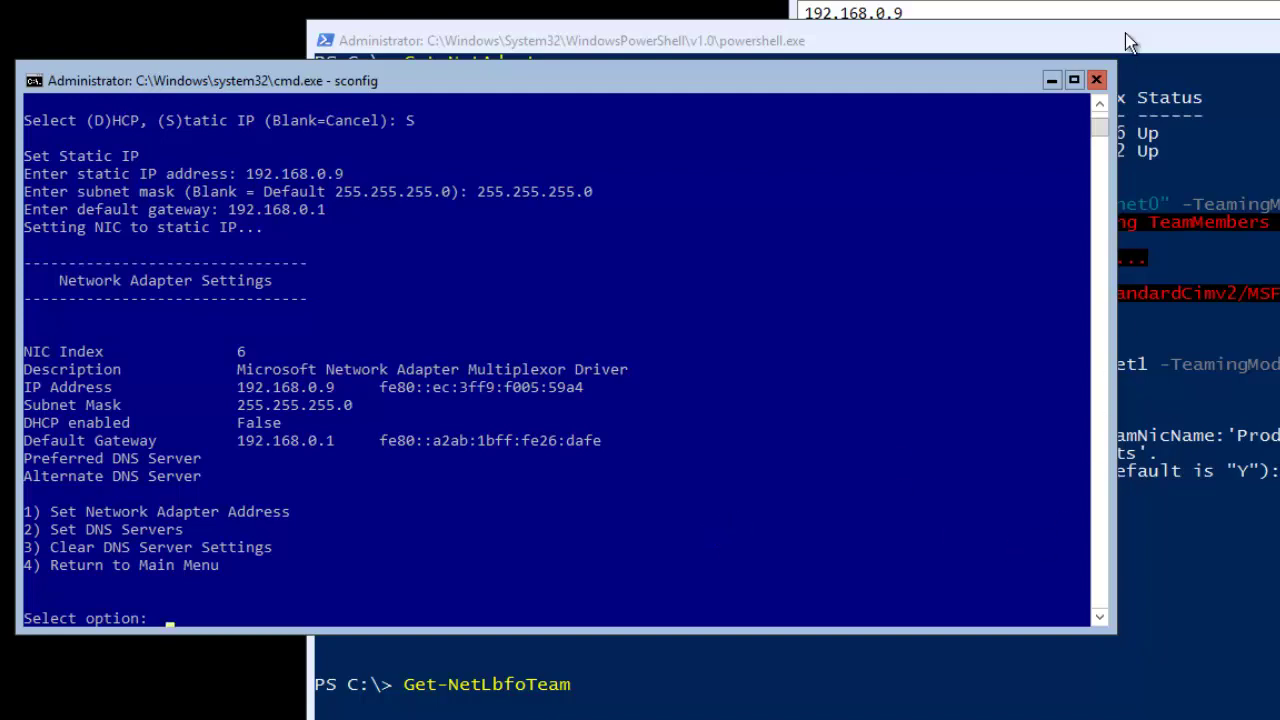
Copy the Preferred and Alternate DNS Server lines from the earlier adapter settings output and paste them into Notepad below the existing addresses
left_click(1100, 104)
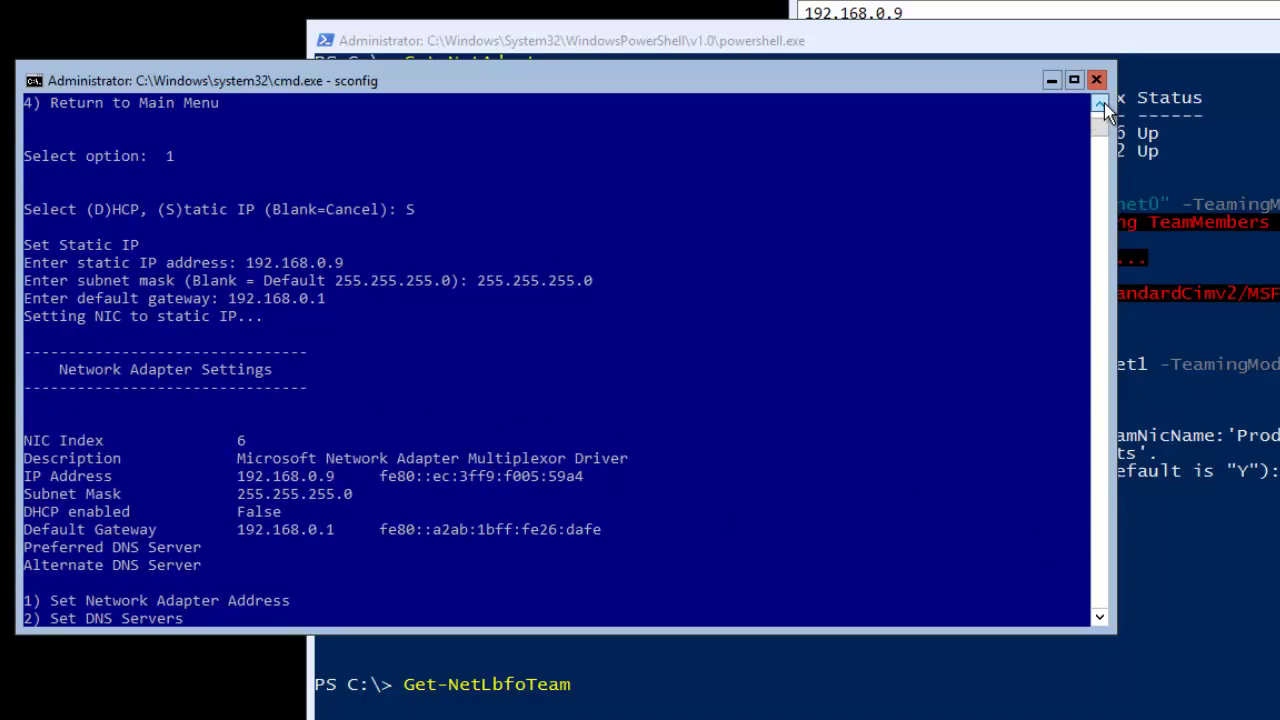
scroll(1100, 104, "up", 6)
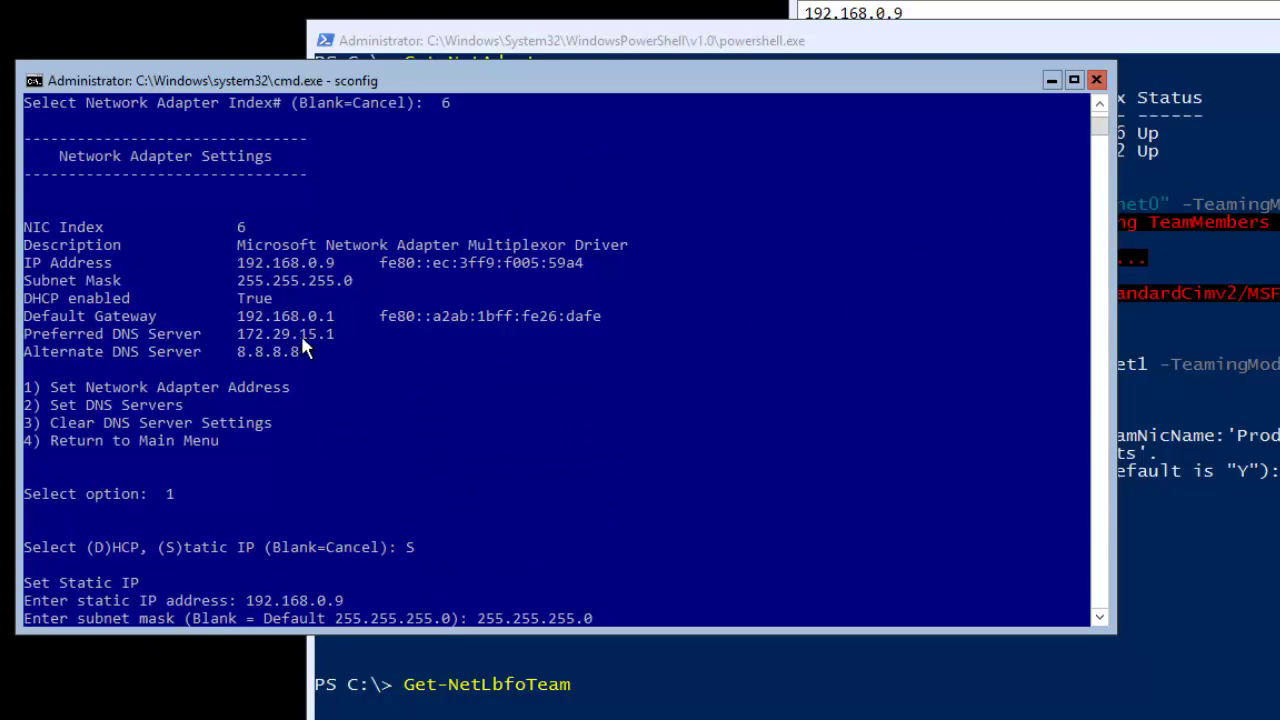
left_click(1102, 619)
left_click(1102, 619)
left_click_drag(1102, 619, 1106, 625)
left_click_drag(1097, 143, 1097, 120)
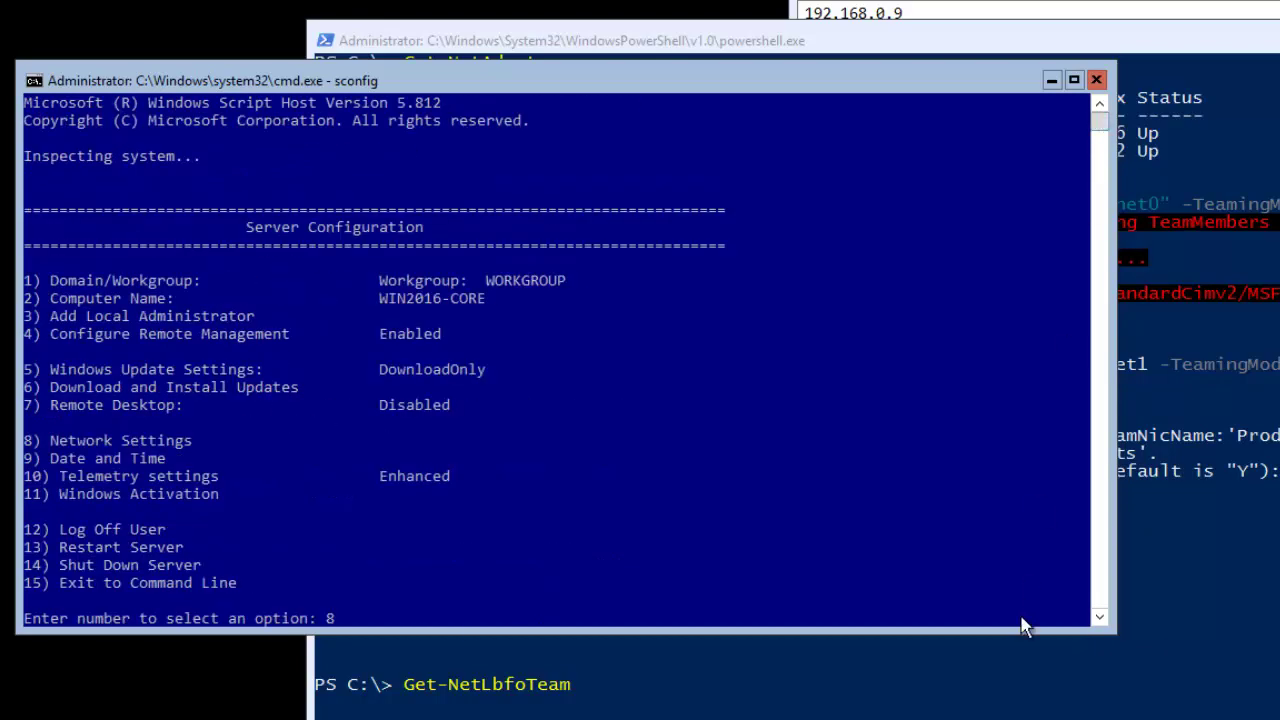
left_click(1102, 621)
left_click_drag(1102, 621, 1102, 621)
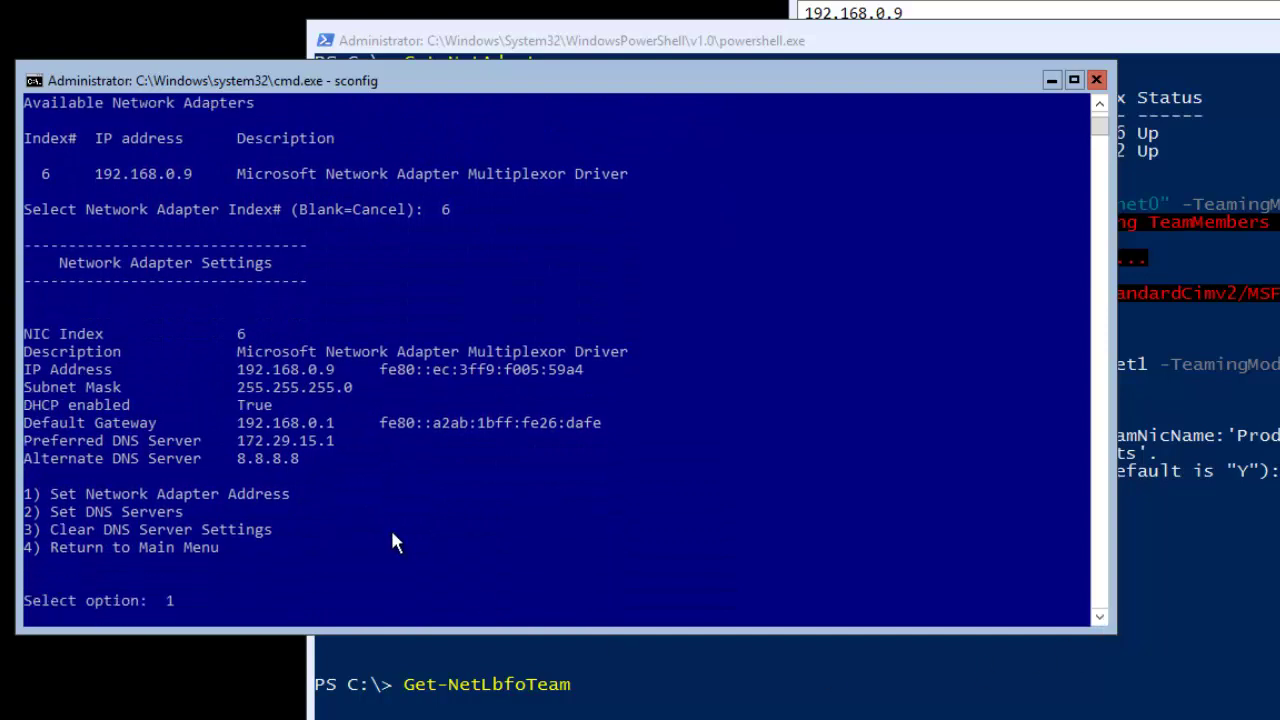
right_click(276, 83)
mouse_move(385, 246)
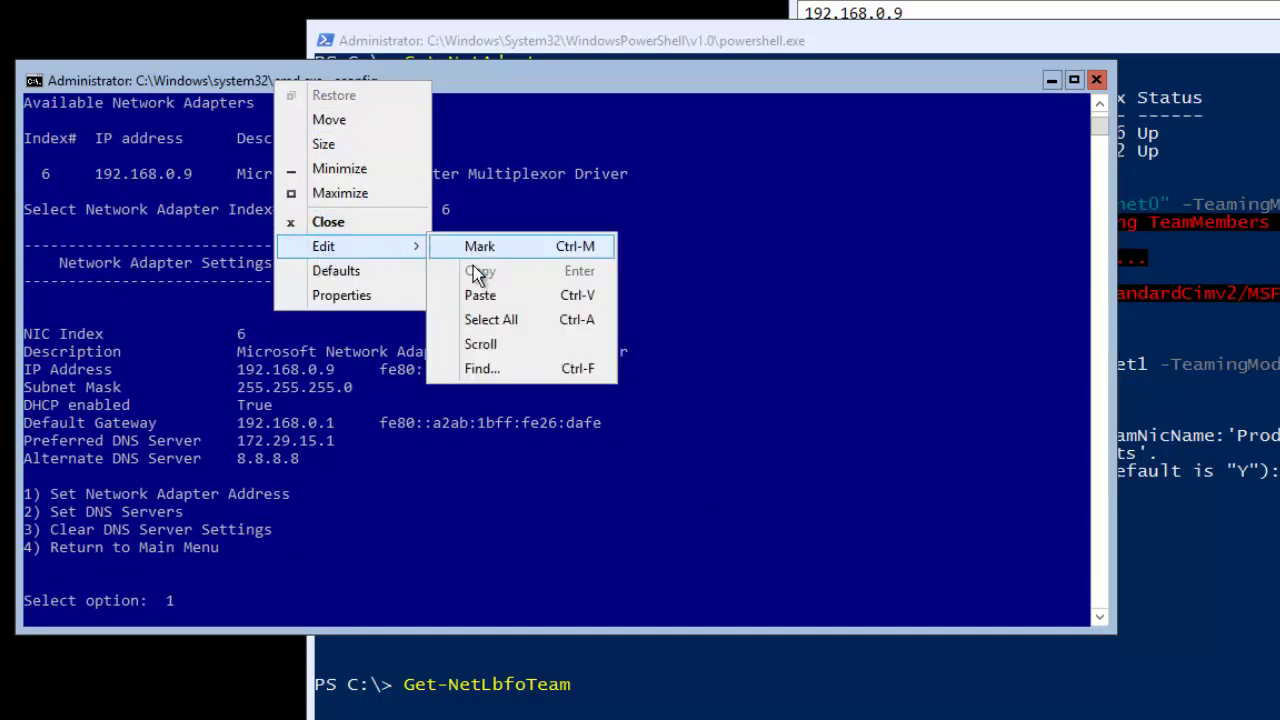
left_click(476, 247)
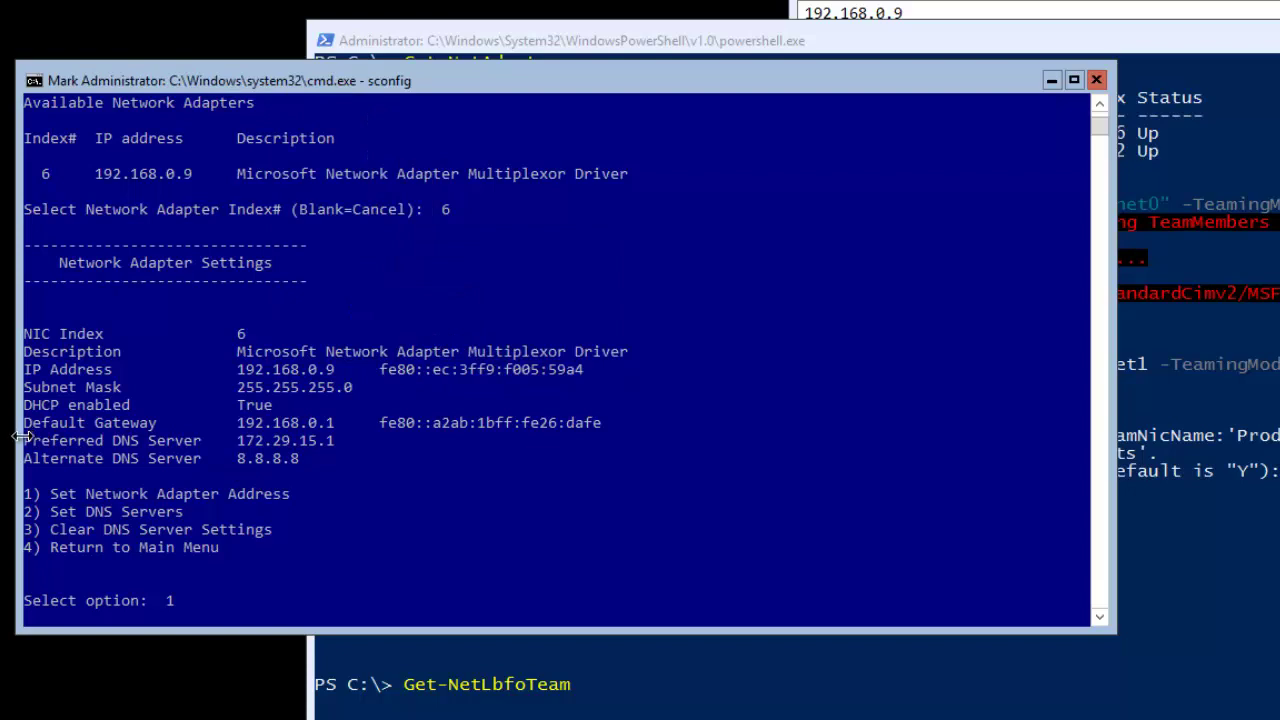
left_click_drag(29, 445, 297, 461)
key("ctrl+c")
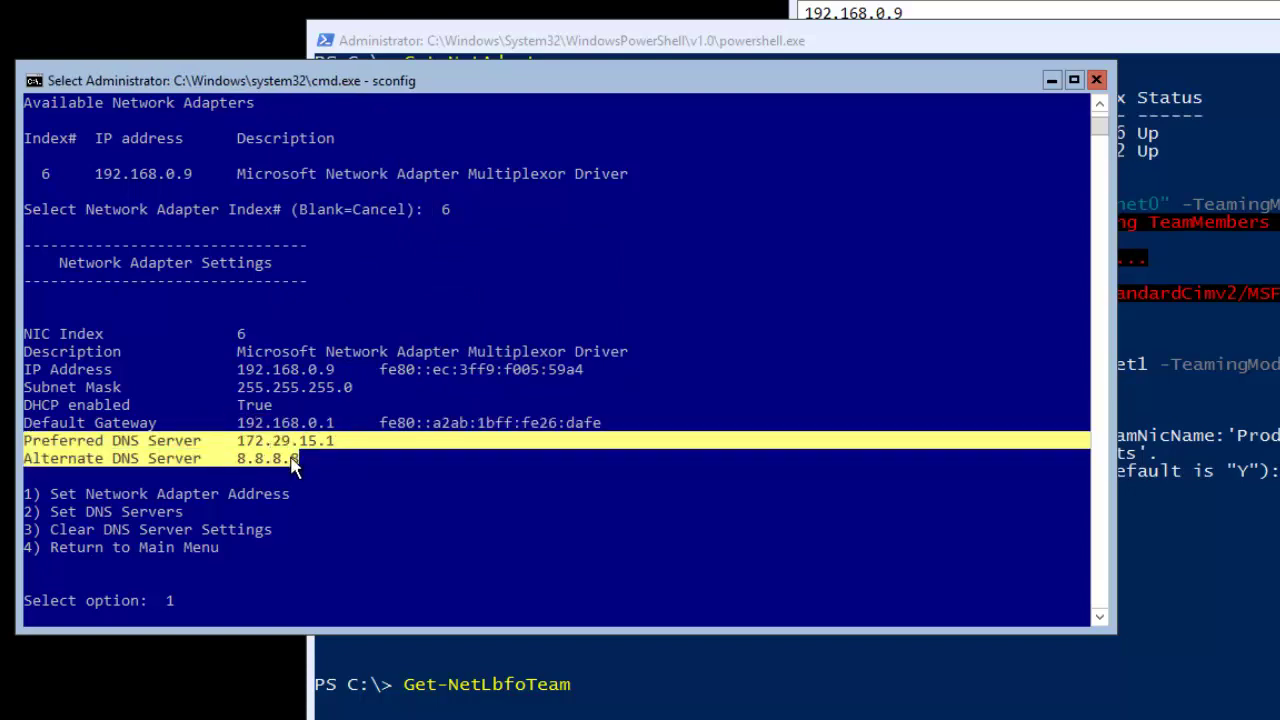
key("Return")
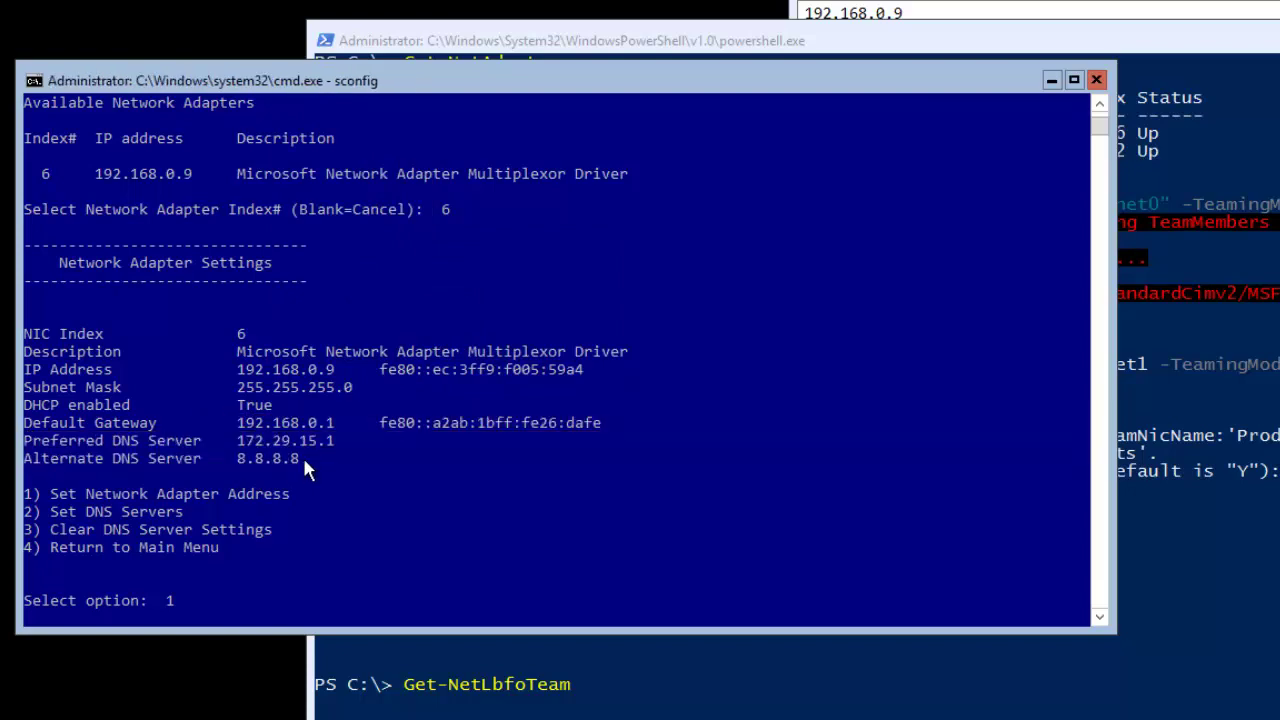
left_click(1199, 8)
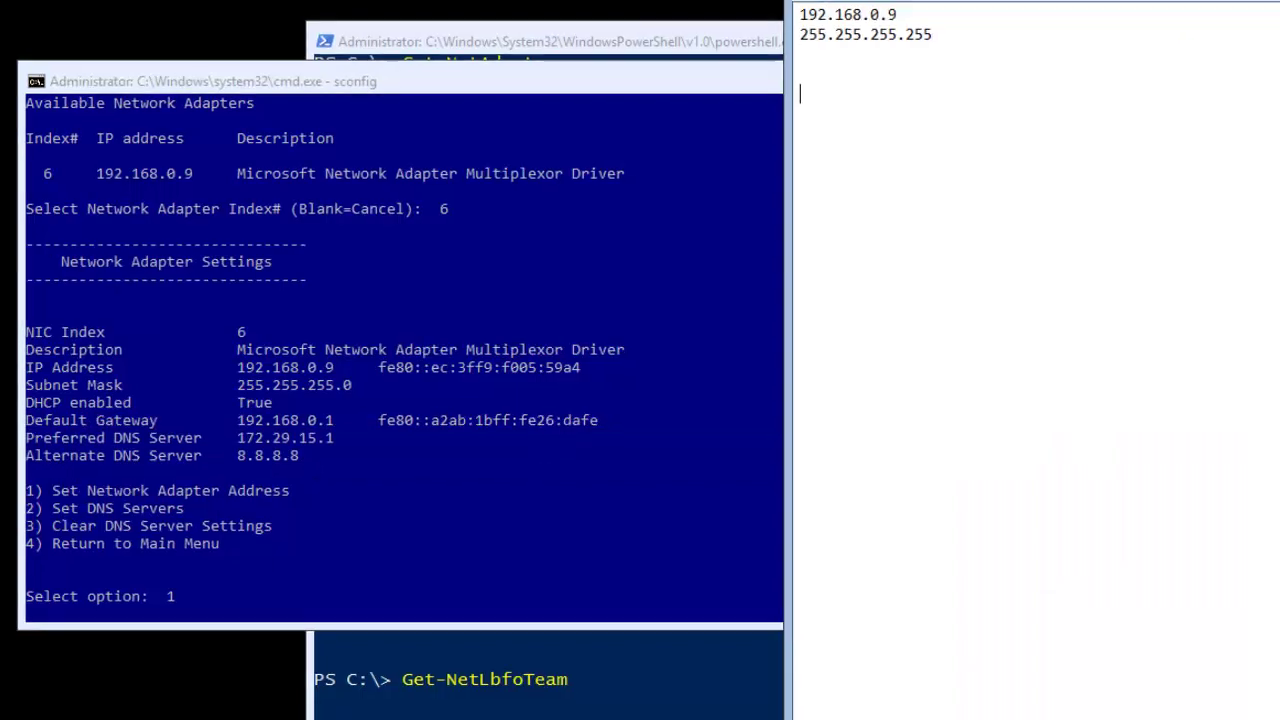
key("ctrl+v")
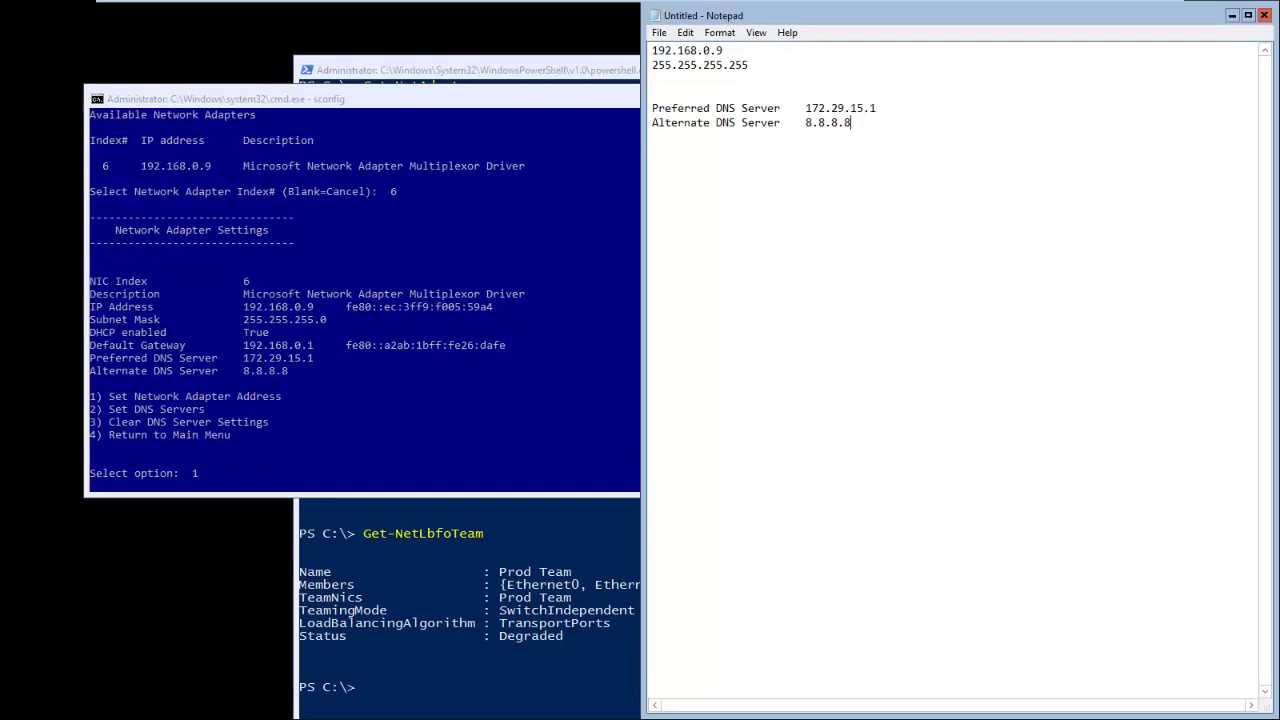
Move the sconfig and Notepad windows apart so that the server menu and the DNS notes are both in view
left_click(538, 277)
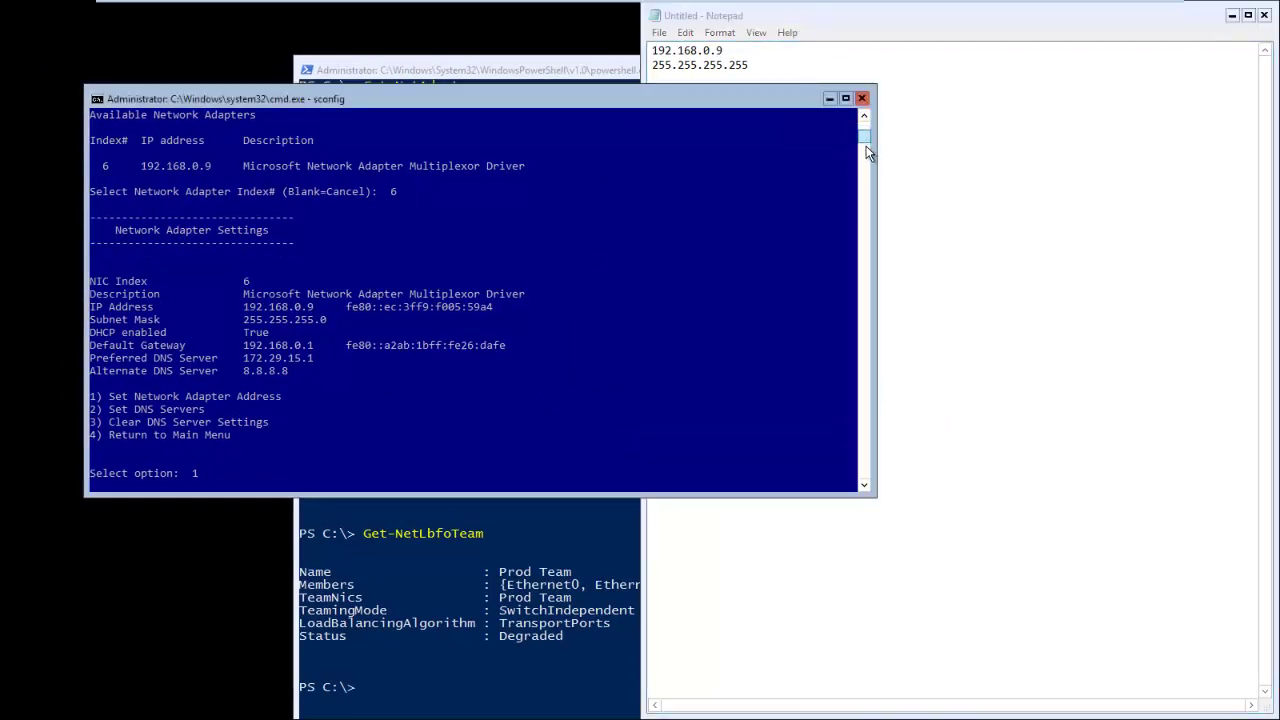
mouse_move(866, 147)
left_mouse_down()
mouse_move(865, 163)
mouse_move(863, 137)
left_mouse_up()
left_click_drag(666, 121, 575, 96)
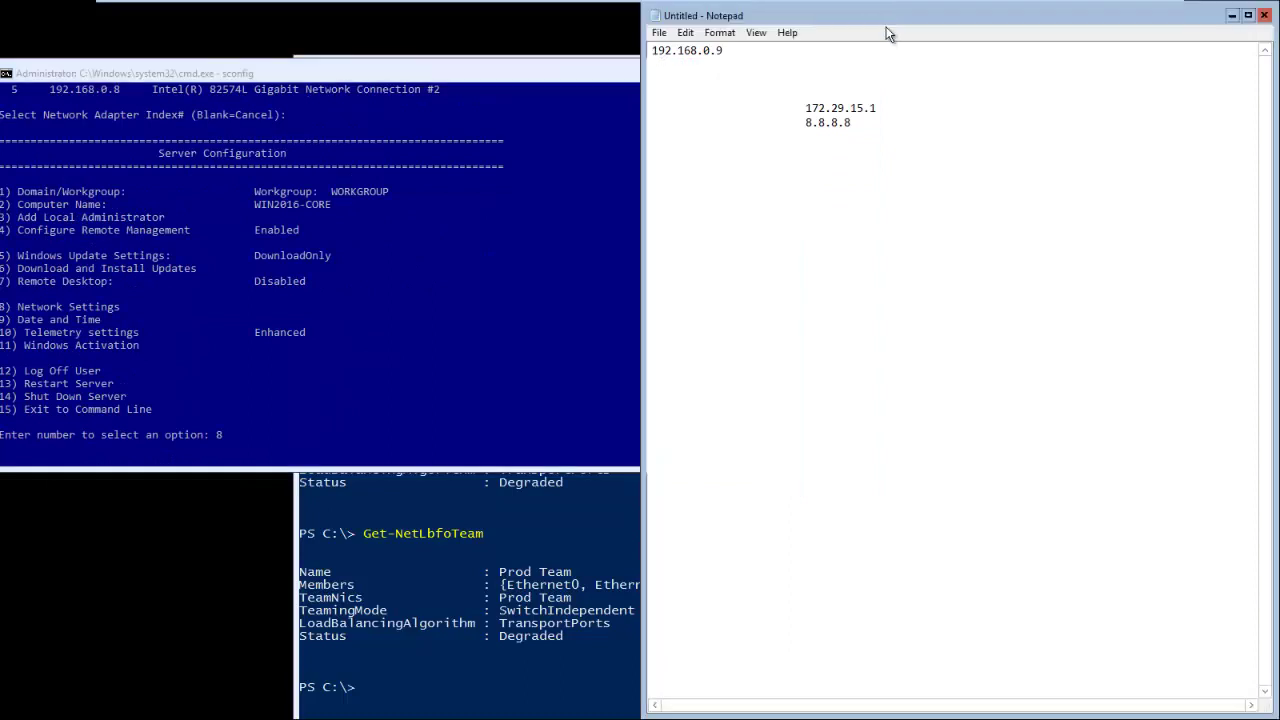
left_click_drag(885, 24, 1006, 184)
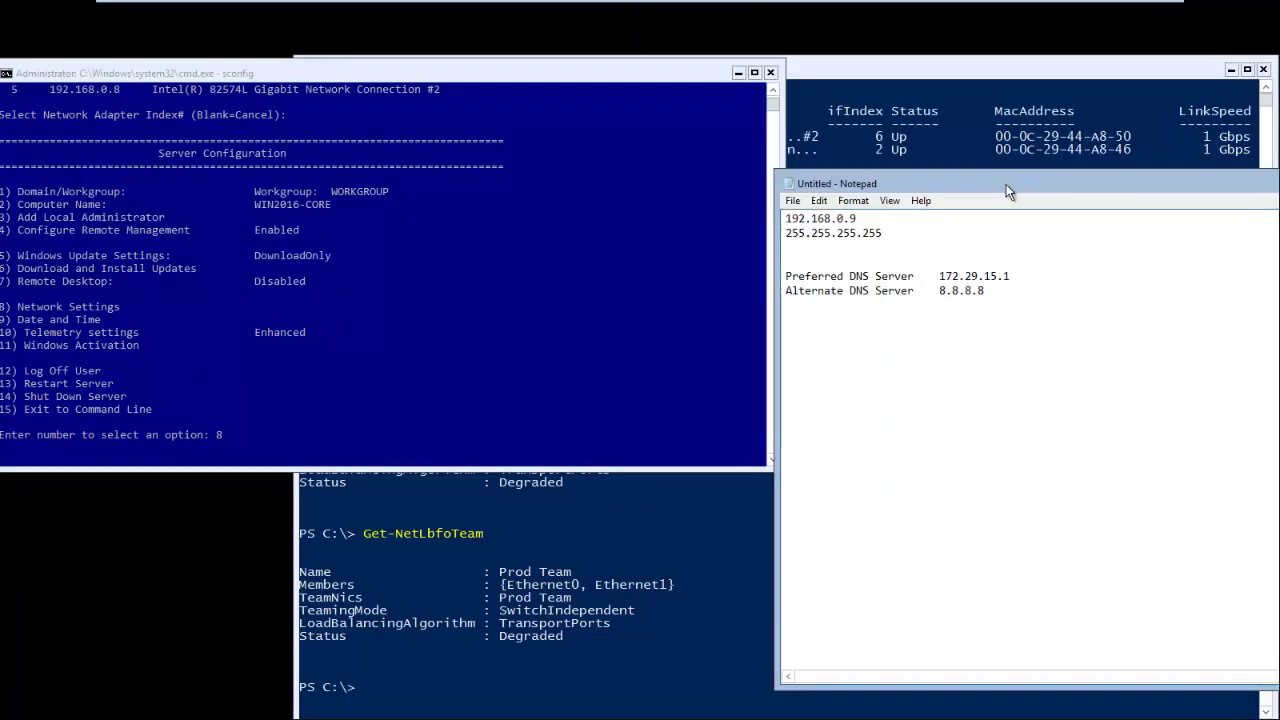
Set the team adapter's preferred DNS server to 172.29.15.1 in sconfig
left_click(277, 392)
left_click(772, 457)
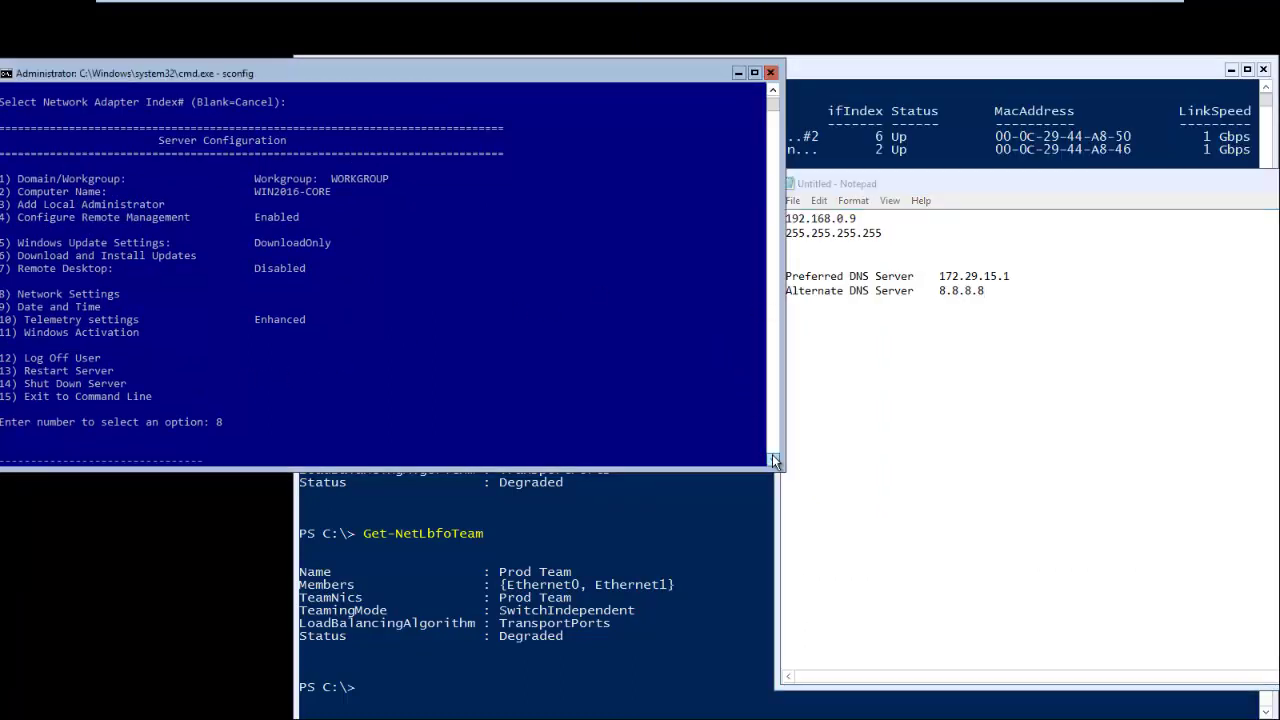
left_click_drag(772, 456, 772, 456)
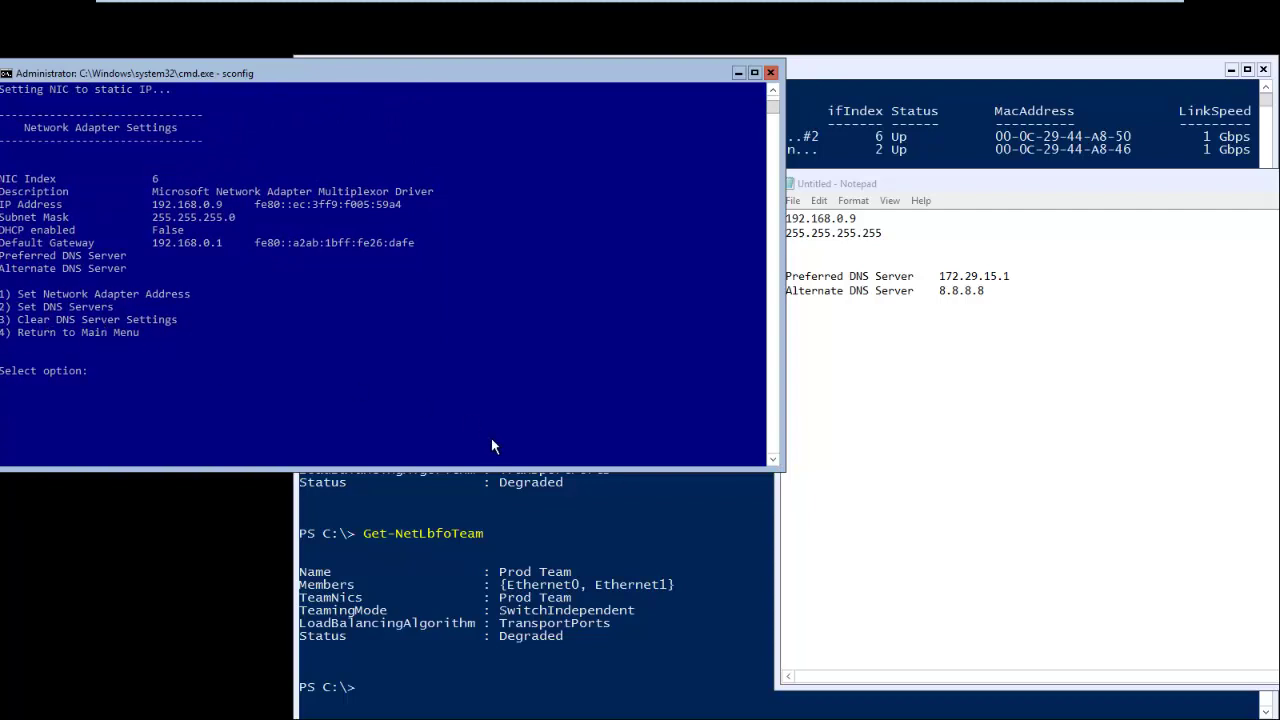
type("2")
key("Return")
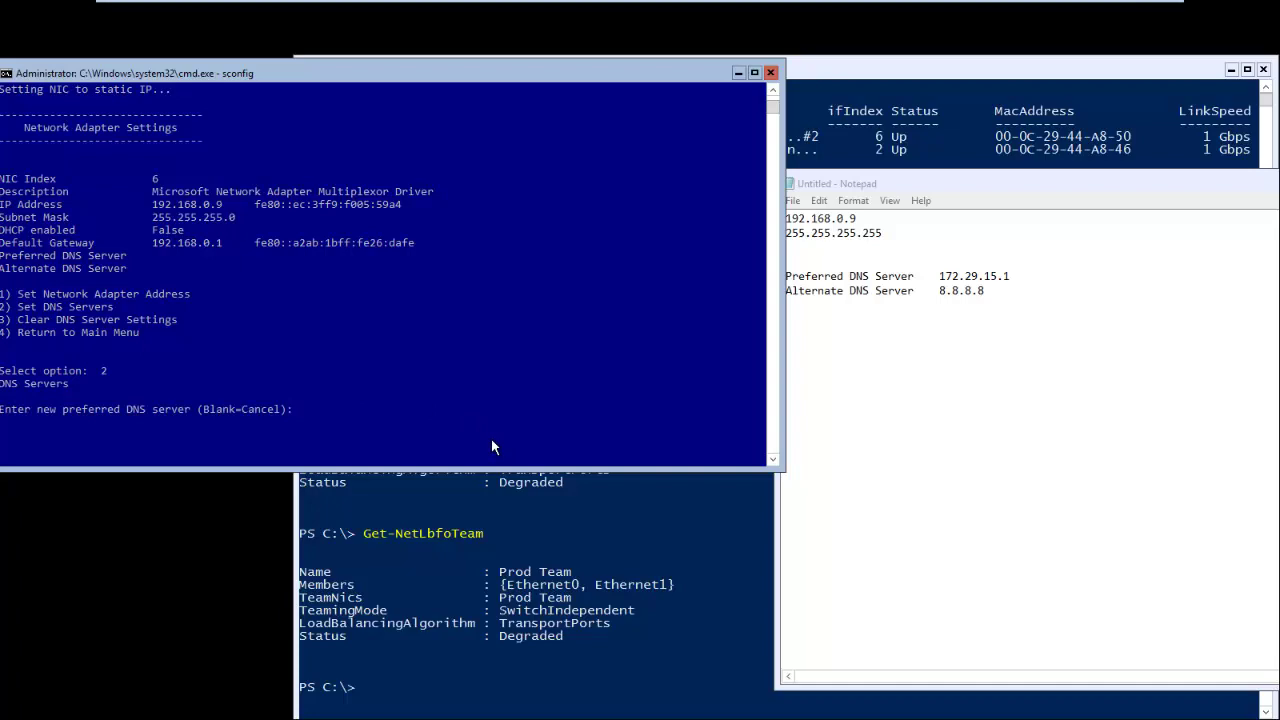
type("192")
key("BackSpace")
key("BackSpace")
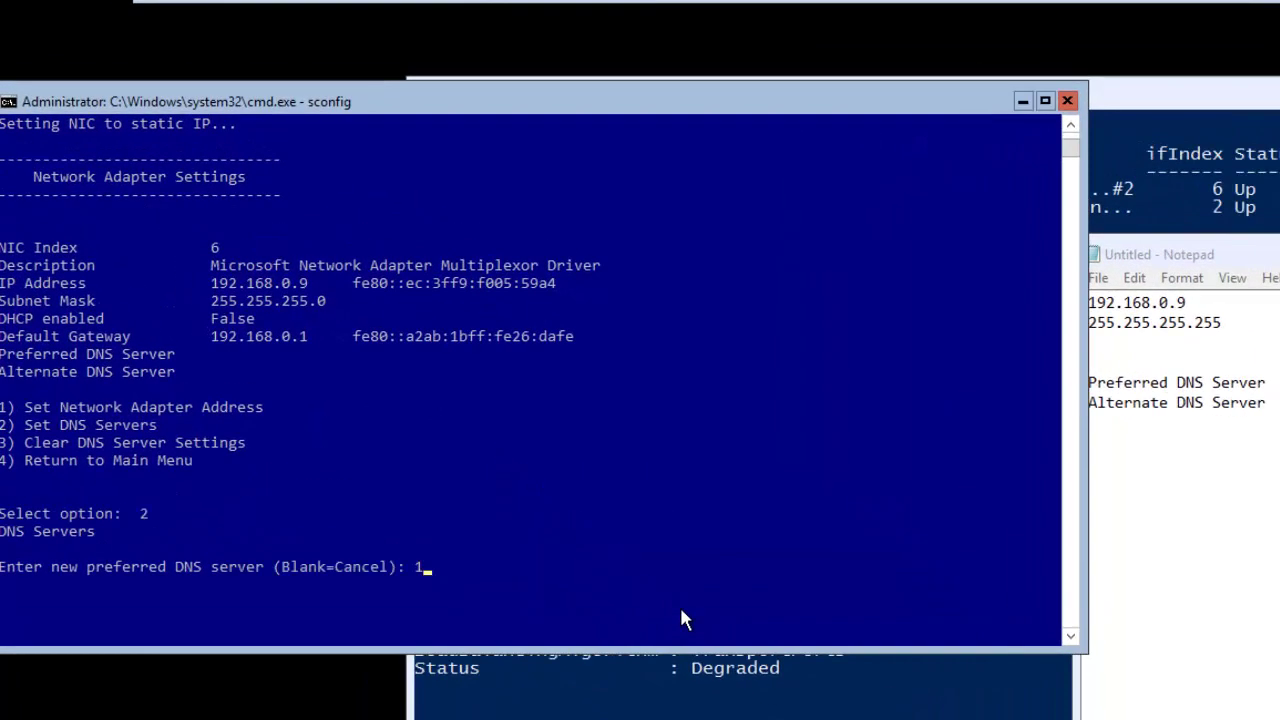
type("72.2")
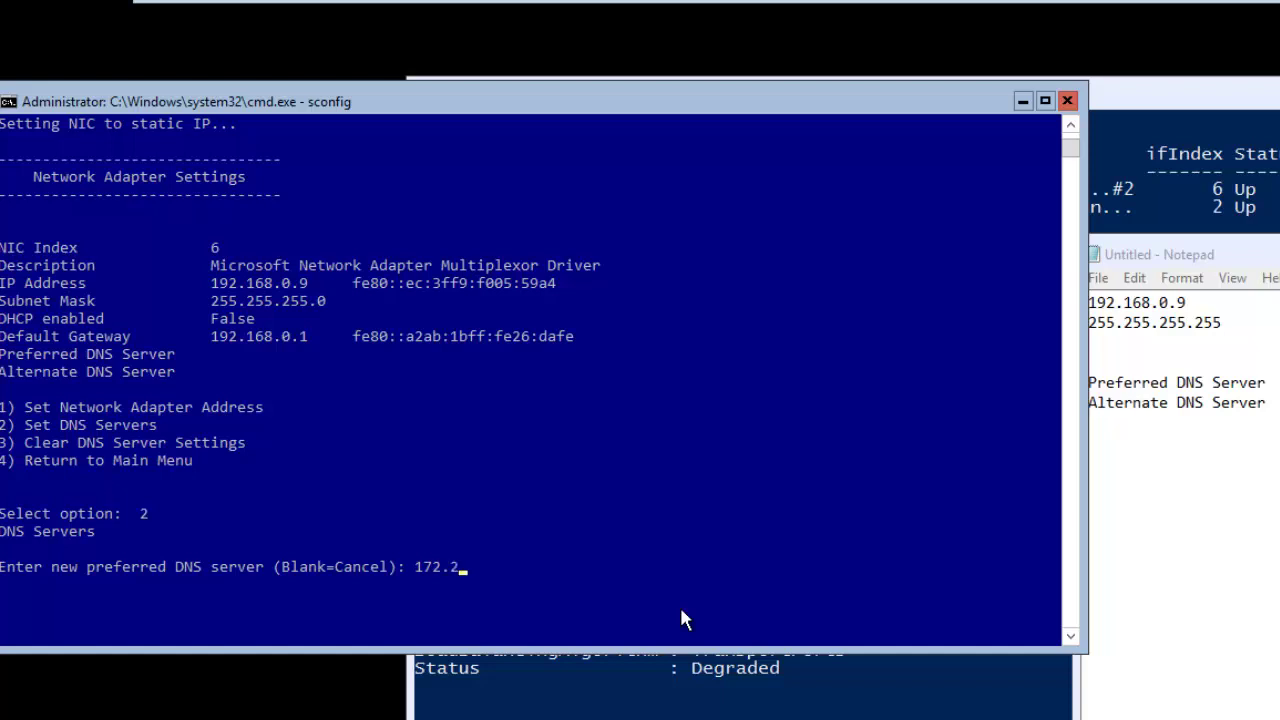
type("9.15")
type(".1")
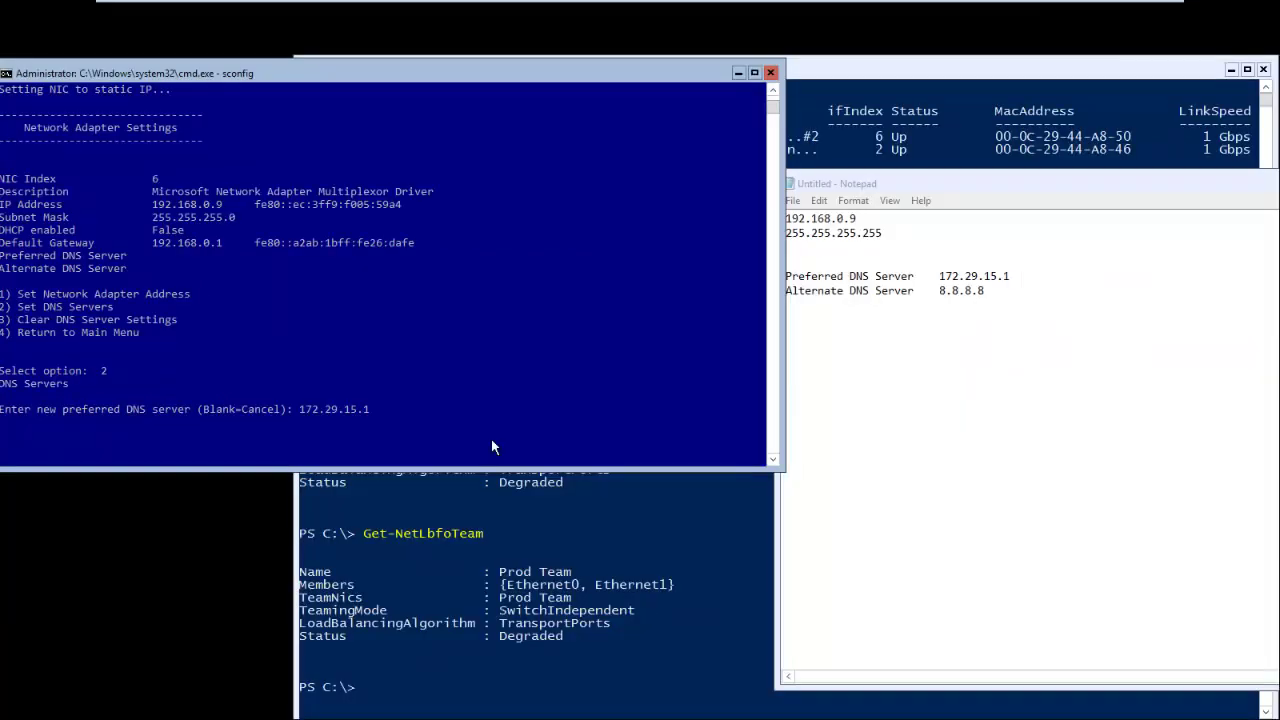
key("Return")
key("Return")
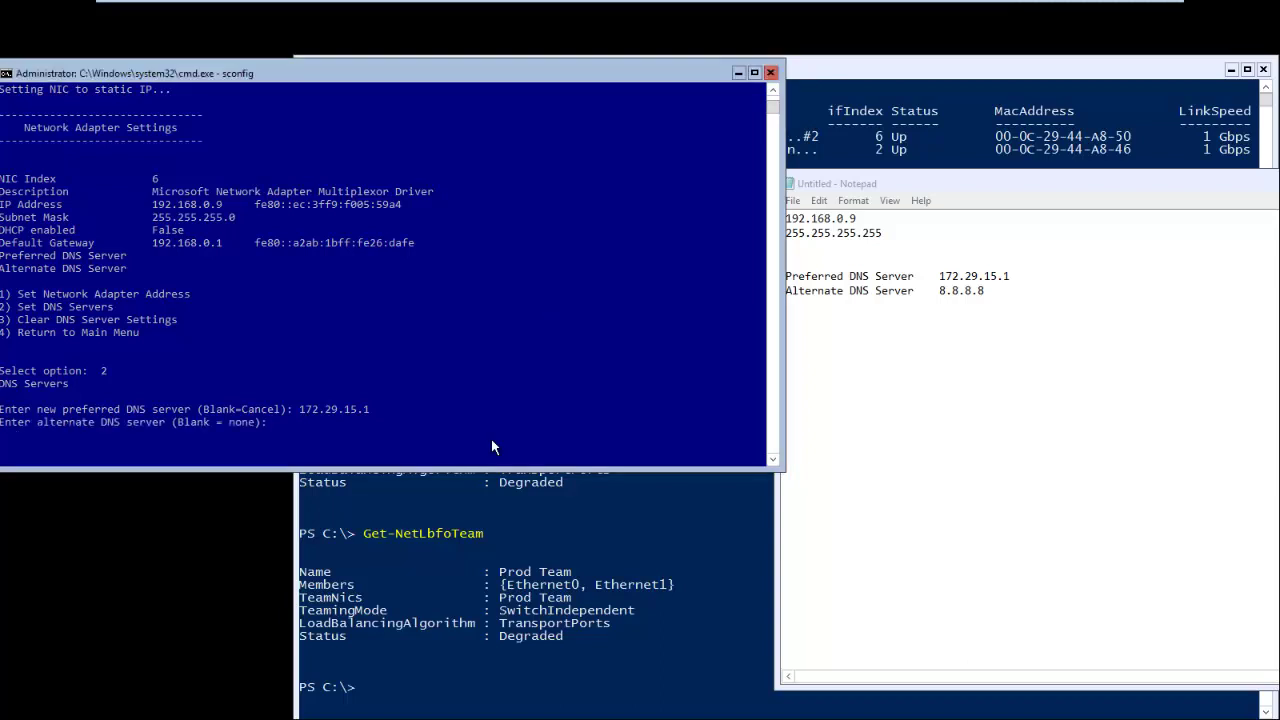
Set the alternate DNS server to 8.8.8.8 and return to the main server configuration menu
type("8.8.8.8")
key("Return")
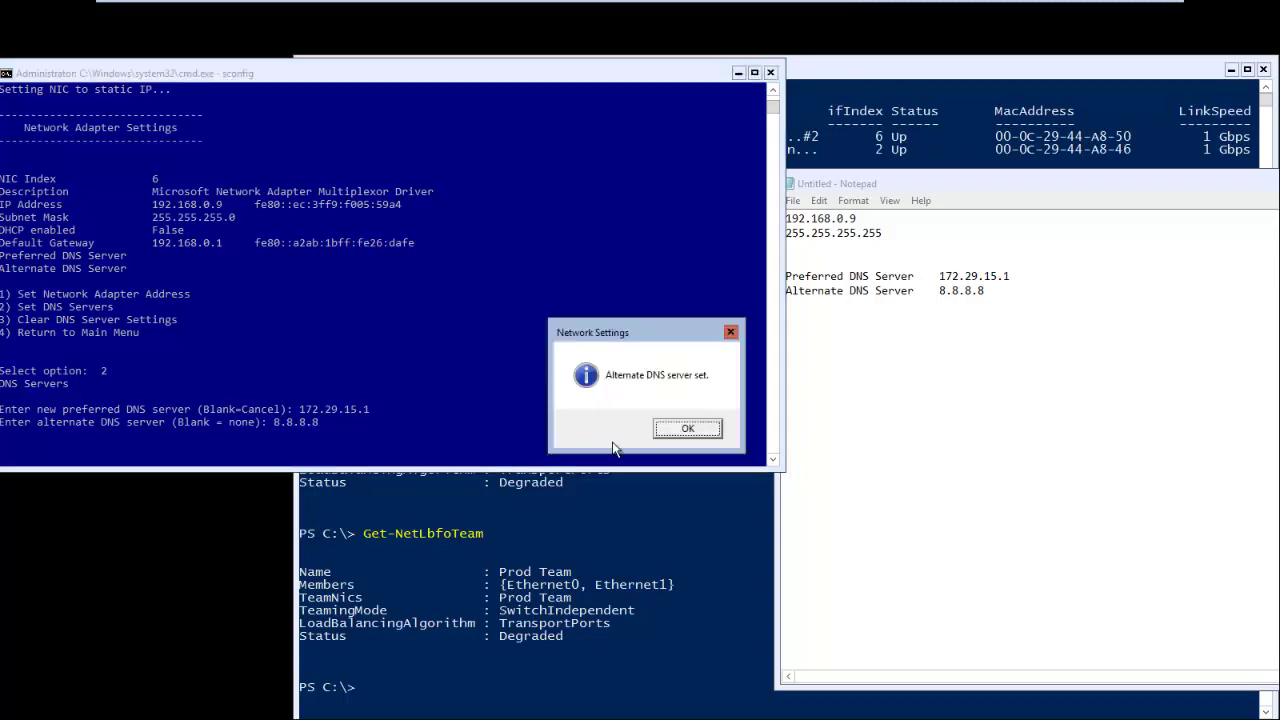
left_click(697, 433)
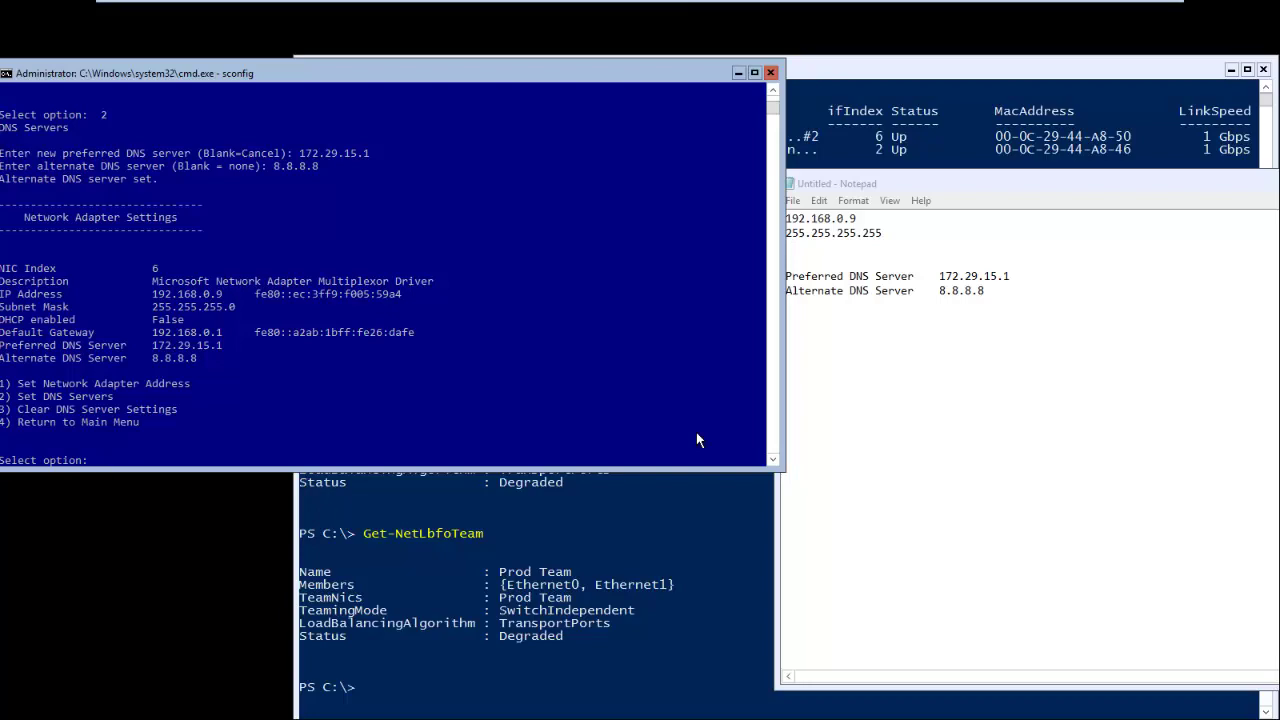
type("4")
key("Return")
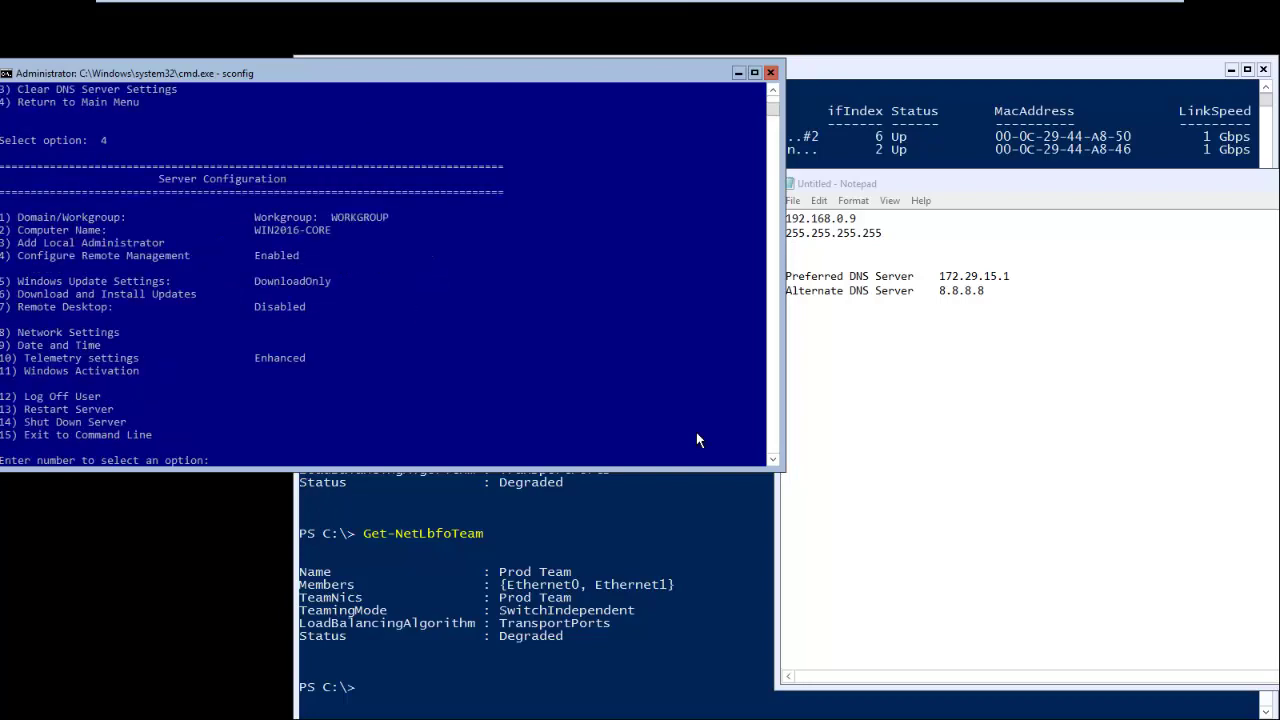
Take the virtual machine out of full screen and open a Command Prompt on the host computer
left_click(646, 583)
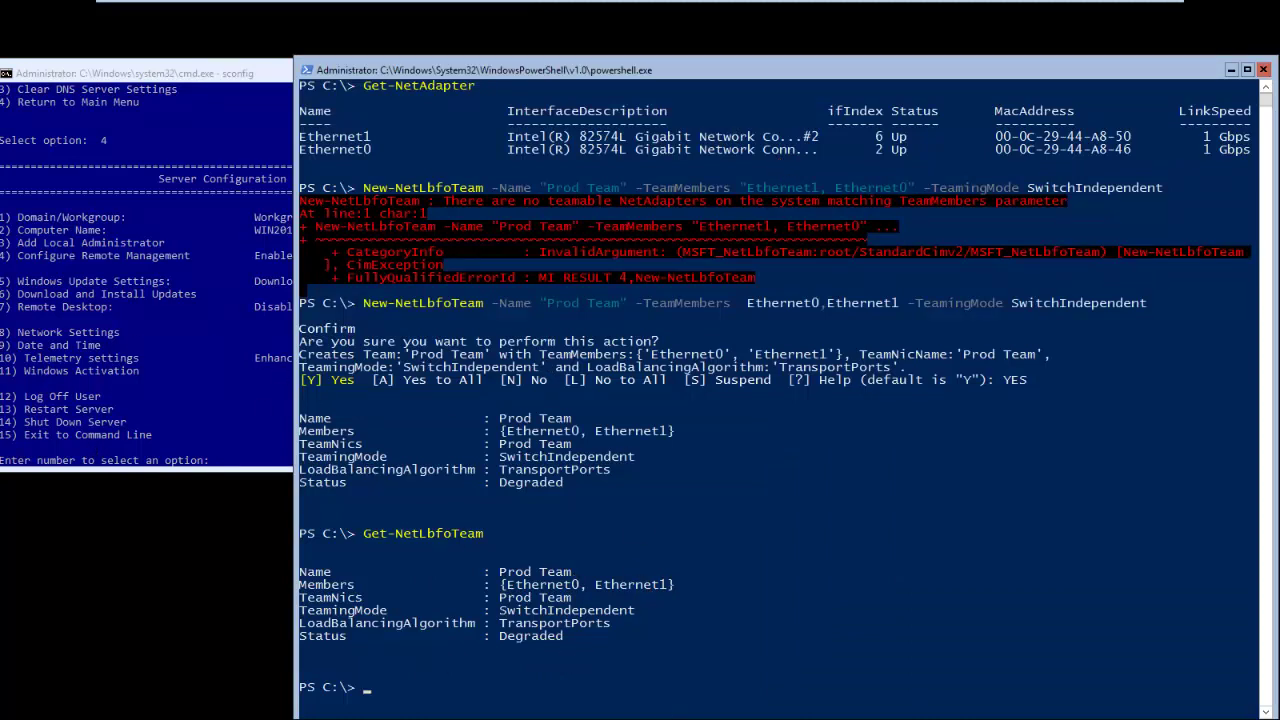
mouse_move(1037, 8)
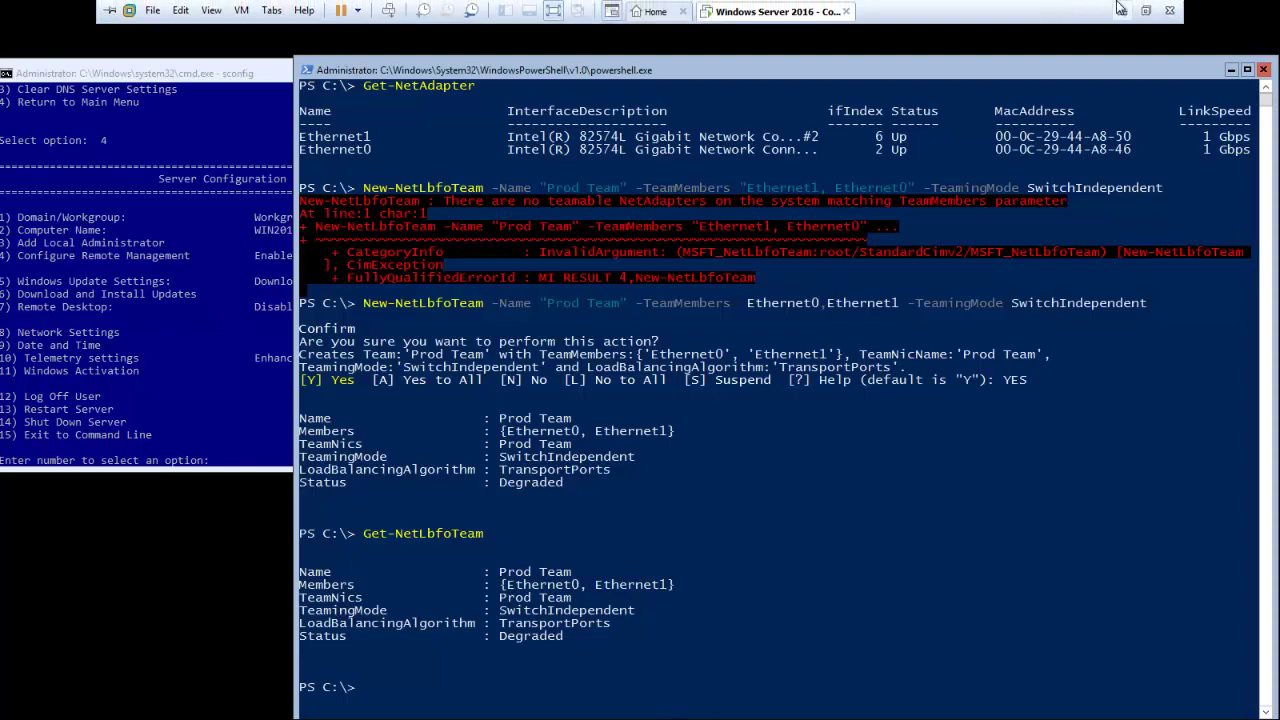
left_click(1193, 9)
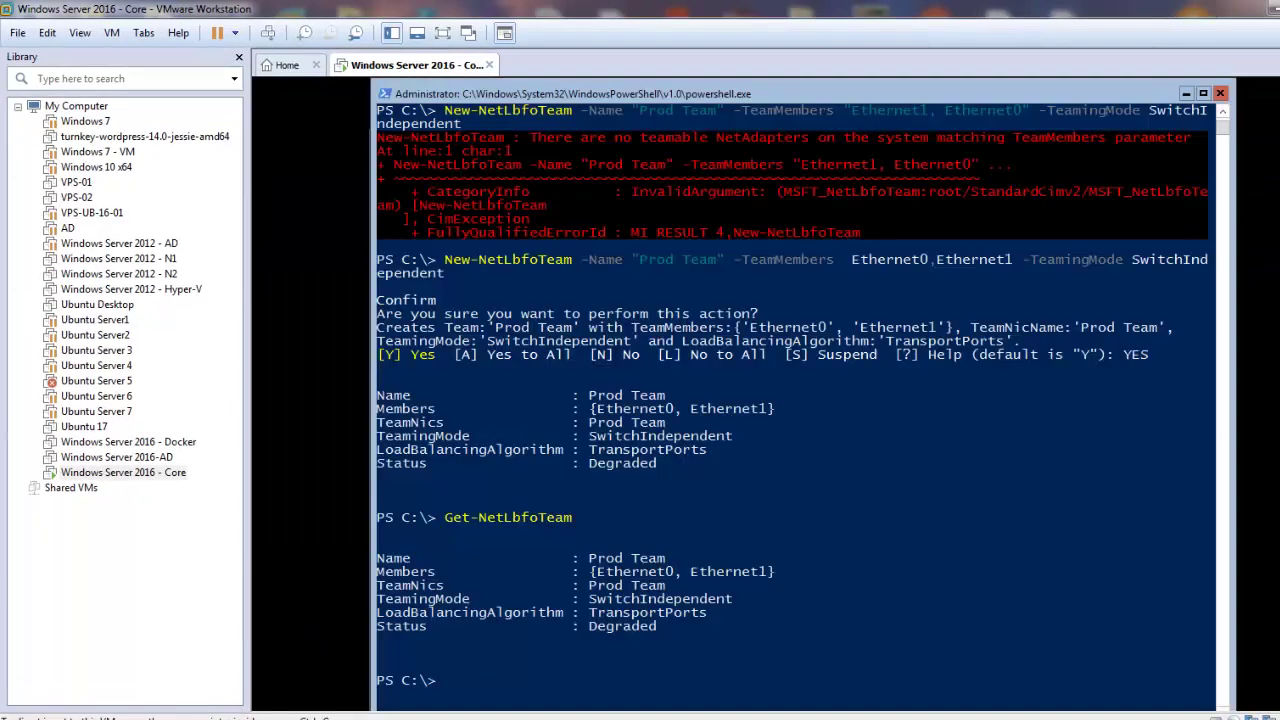
key("super")
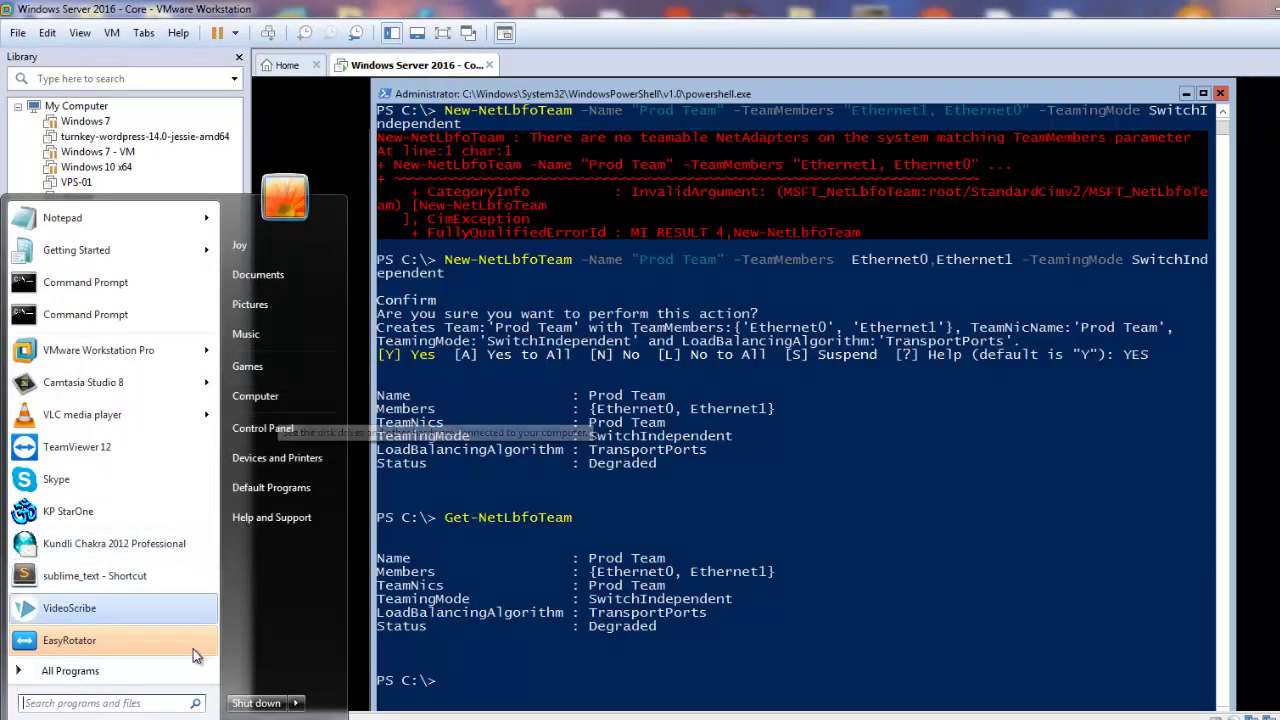
left_click(42, 314)
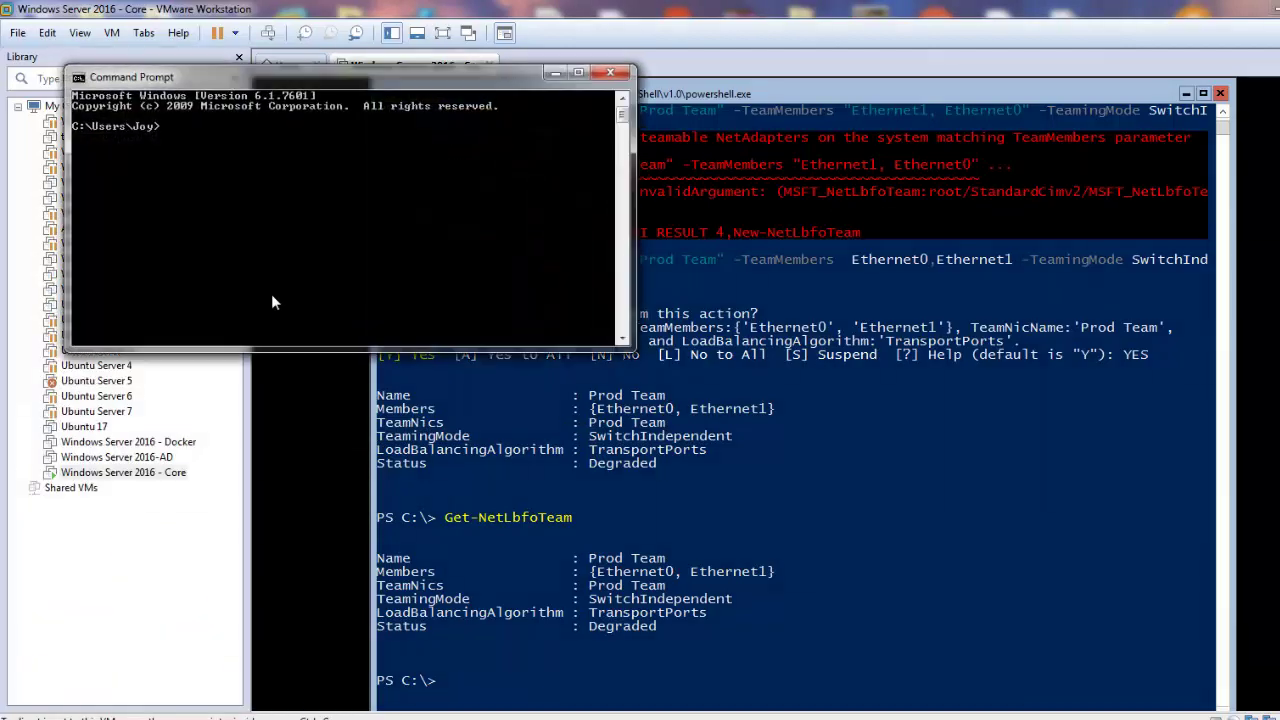
Start a continuous ping to 192.168.0.9 from the host's Command Prompt
left_click_drag(405, 82, 500, 368)
type("ping")
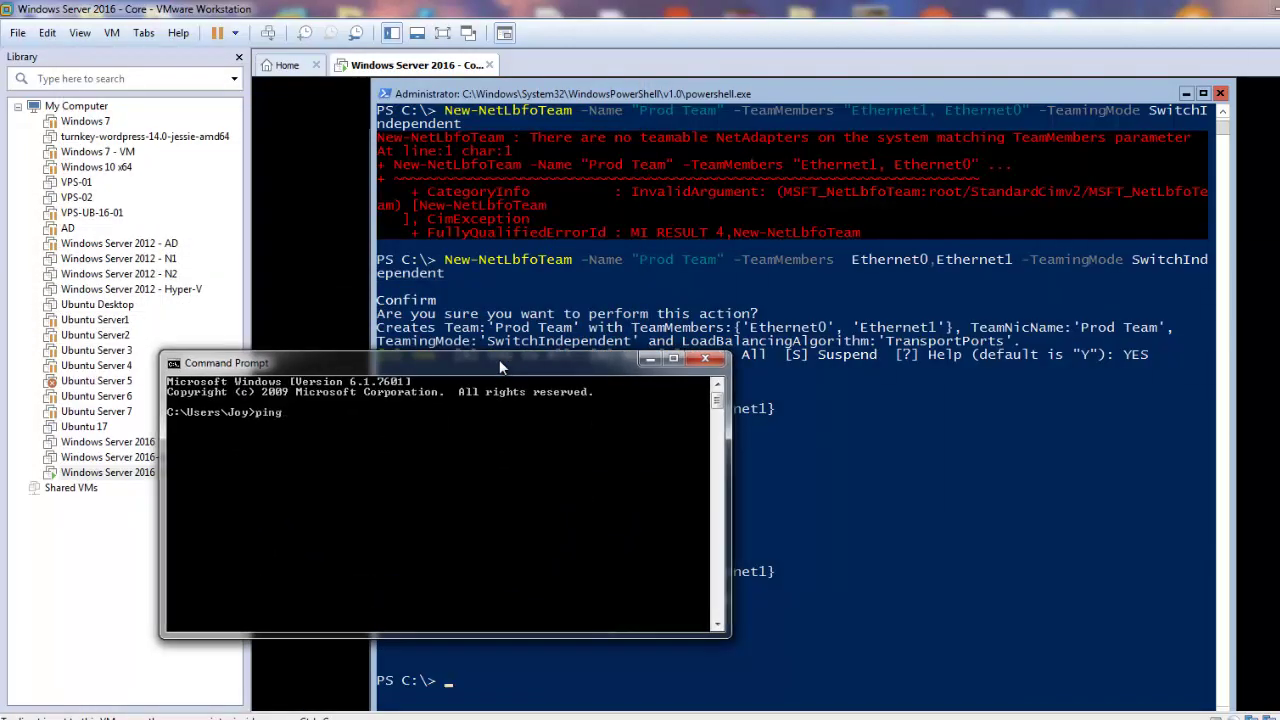
type(" 192.168.0.9 -t")
key("Return")
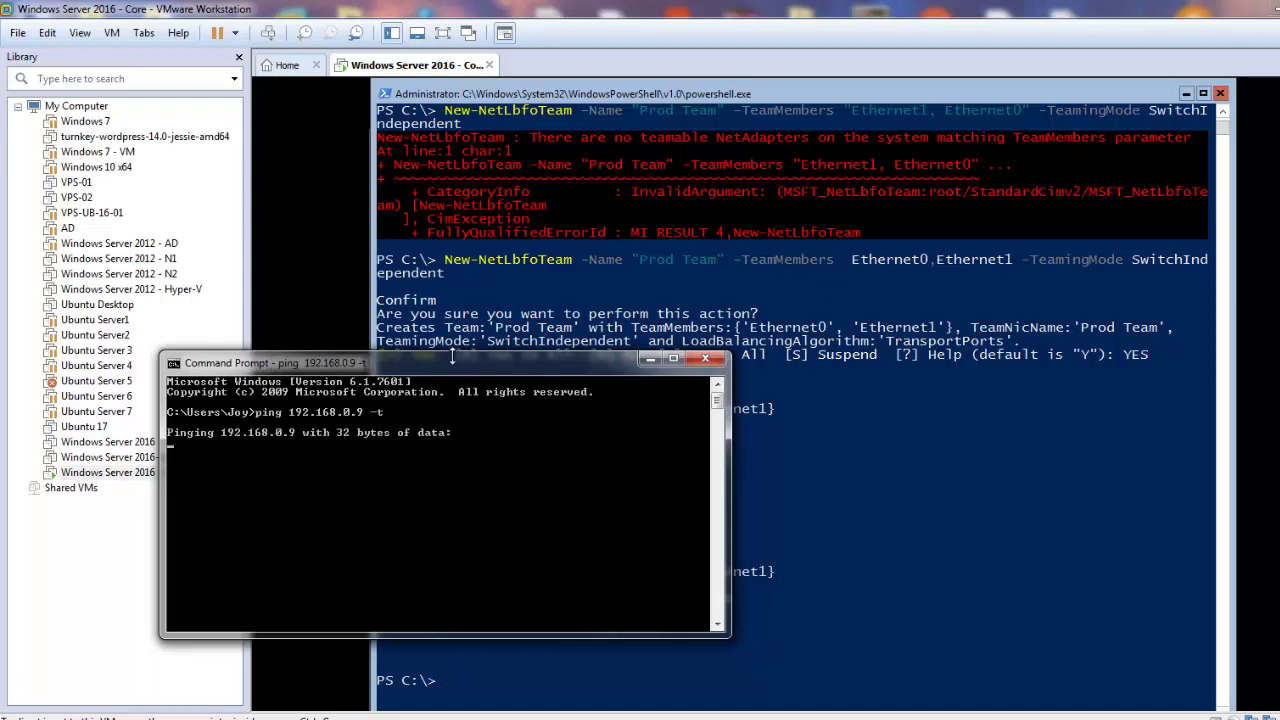
left_click_drag(444, 366, 313, 329)
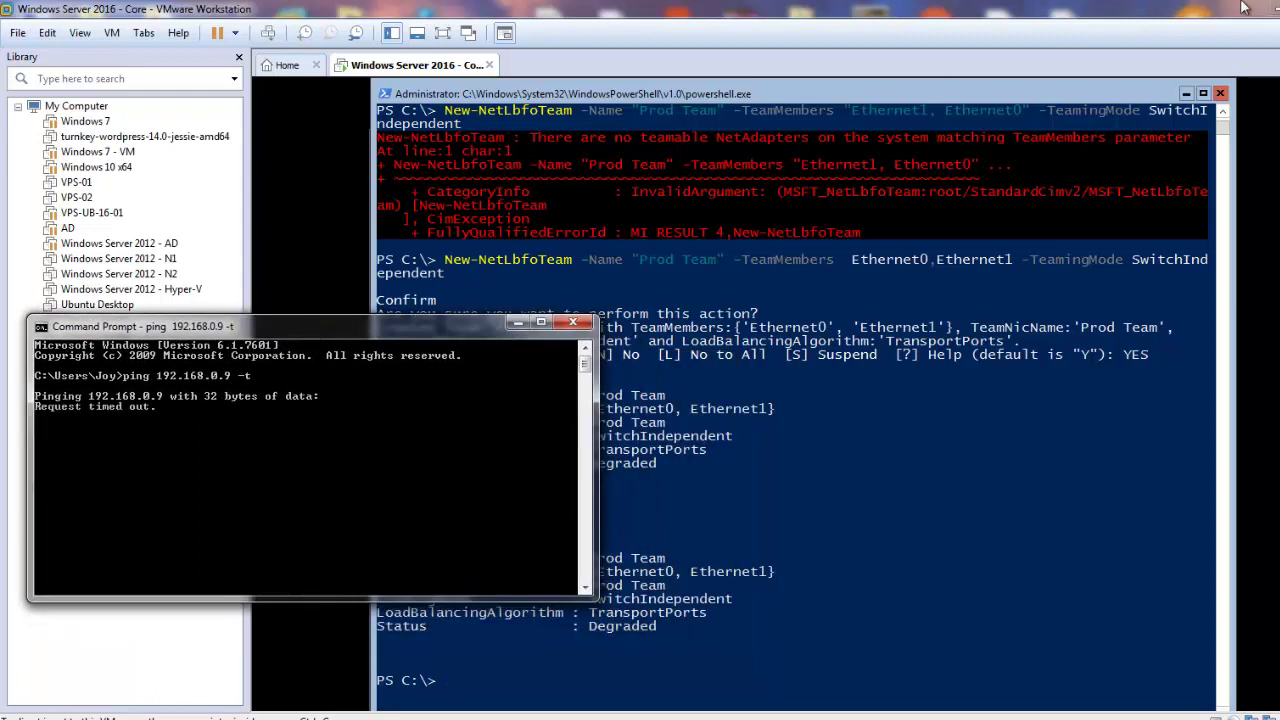
Minimize the virtual machine's PowerShell window and bring the sconfig option prompt into view
left_click(1186, 98)
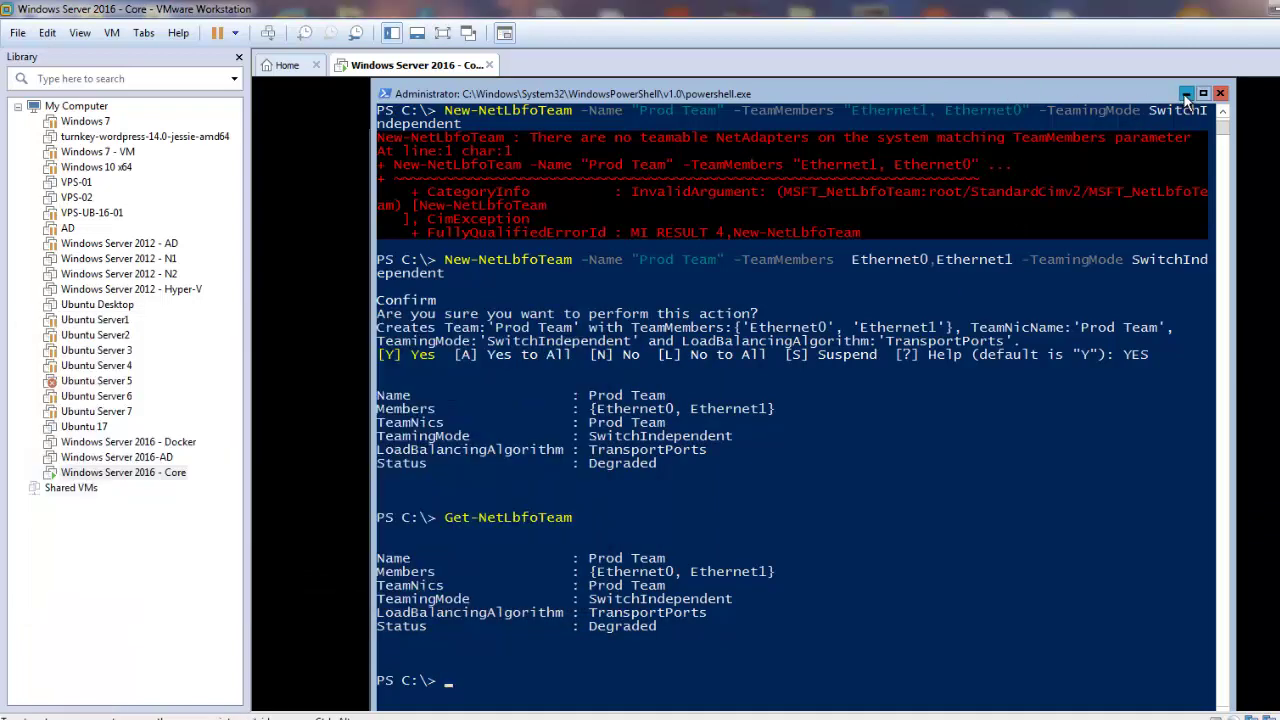
left_click(1185, 94)
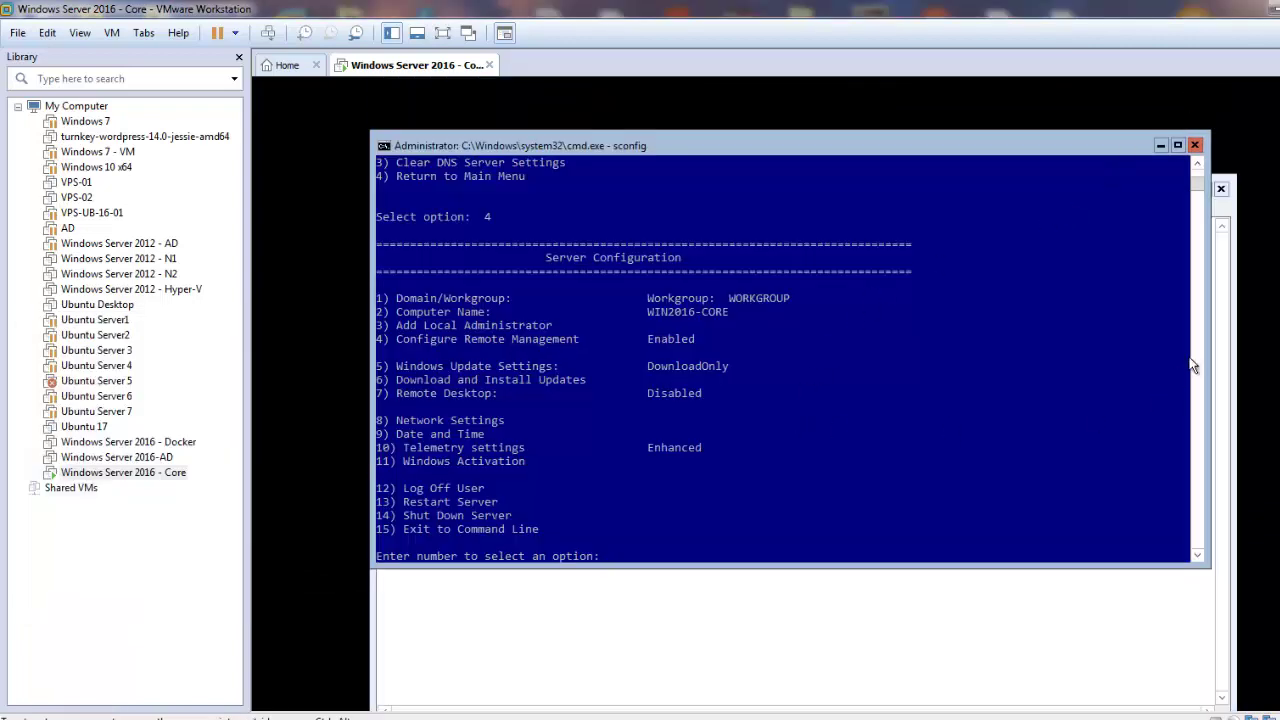
left_click(1197, 556)
left_click(1197, 556)
left_click(1197, 556)
left_click(1197, 556)
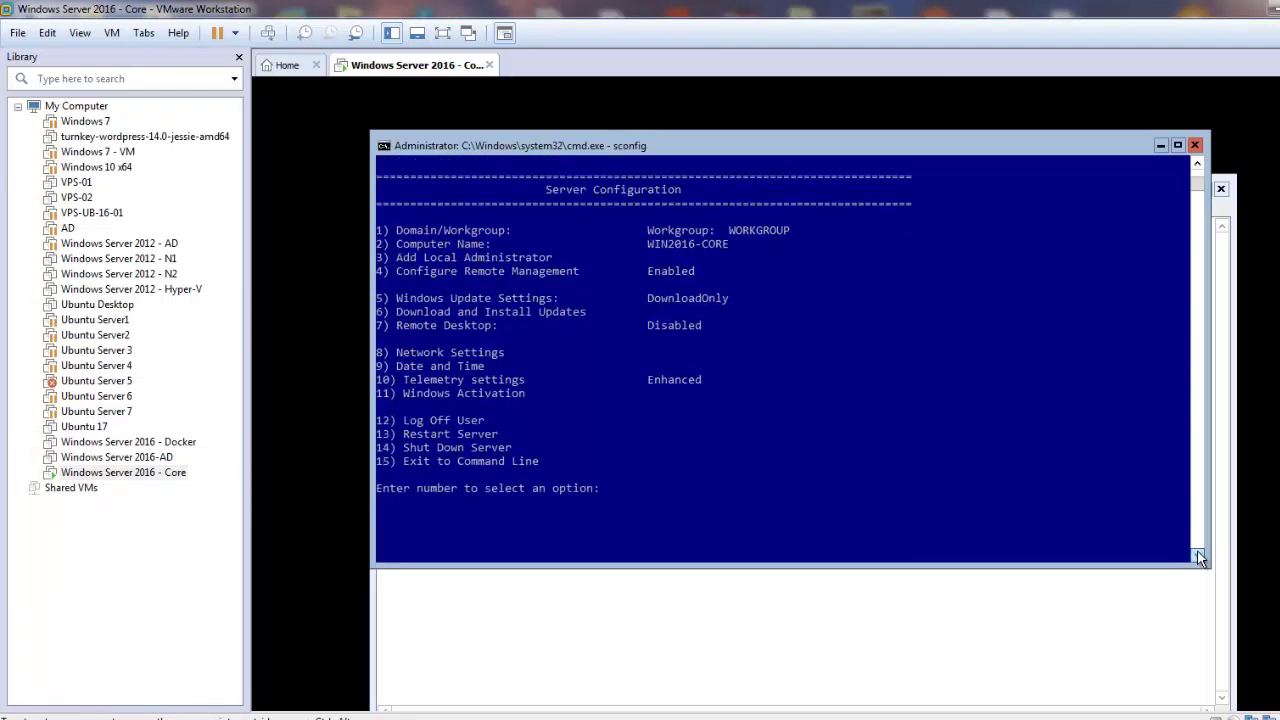
left_click(1197, 556)
left_click(1197, 556)
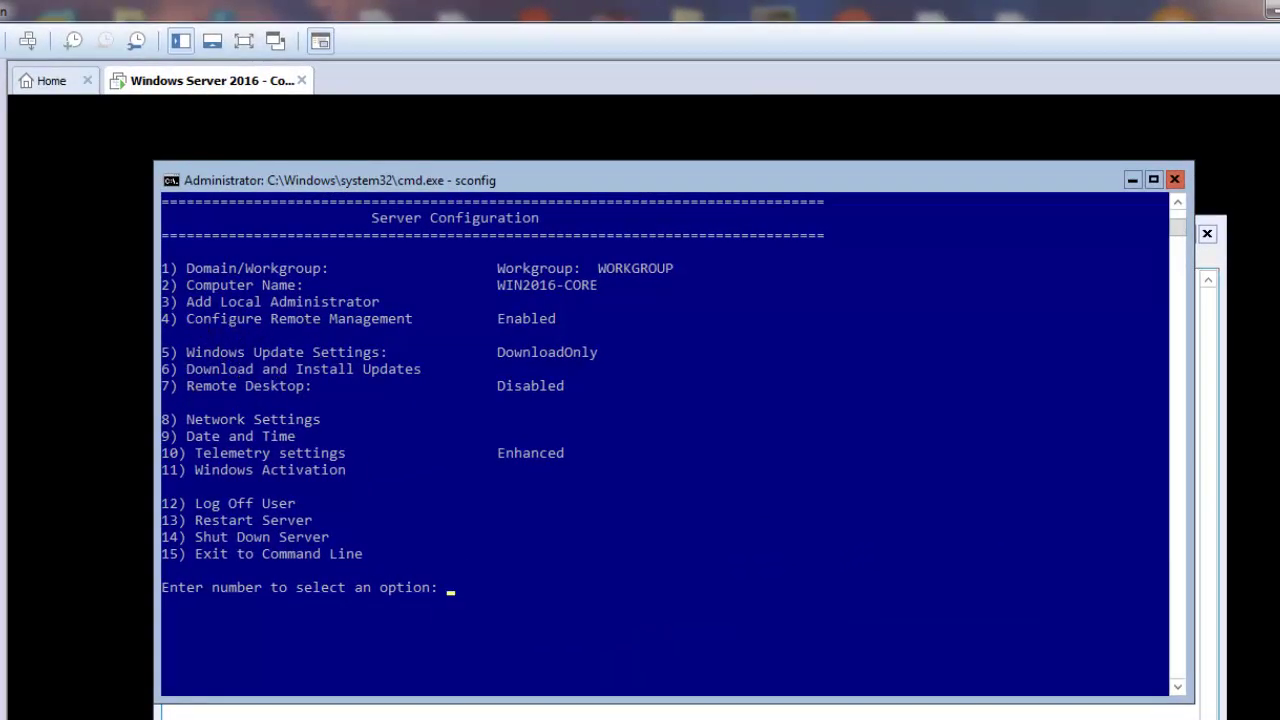
Configure the server's response to ping so that remote machines are allowed to ping it
type("4")
key("Return")
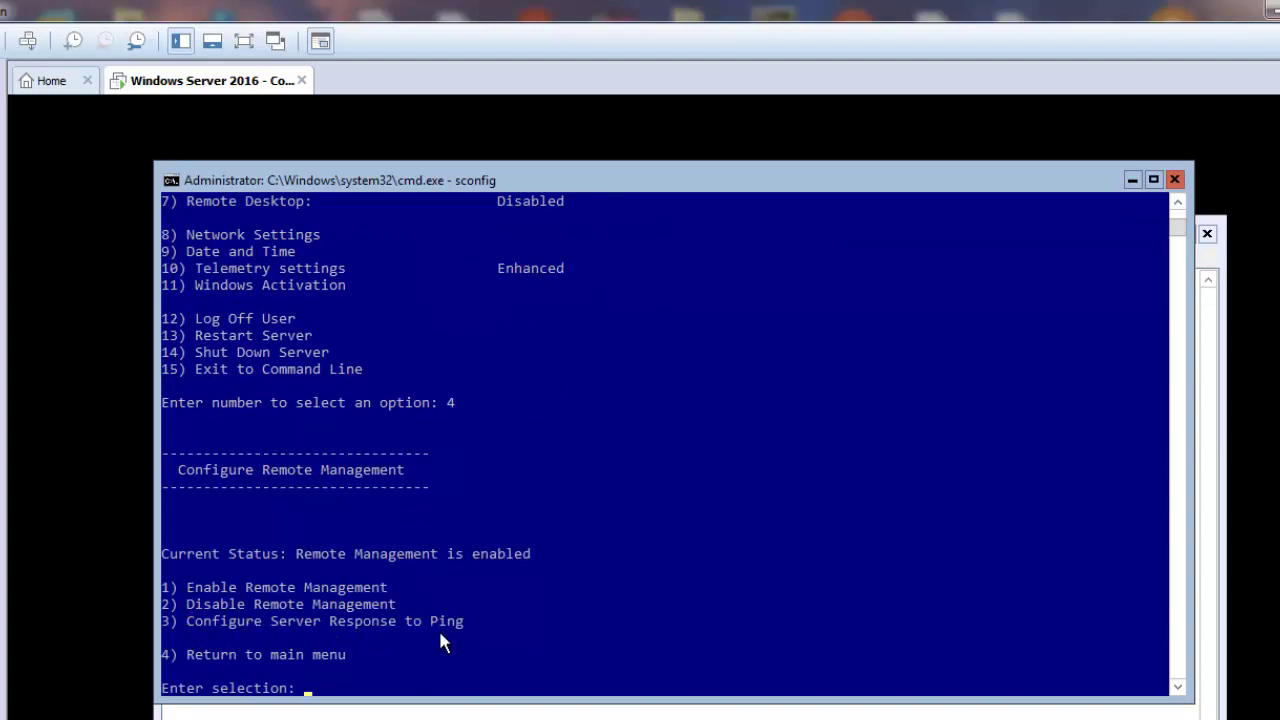
type("3")
key("Return")
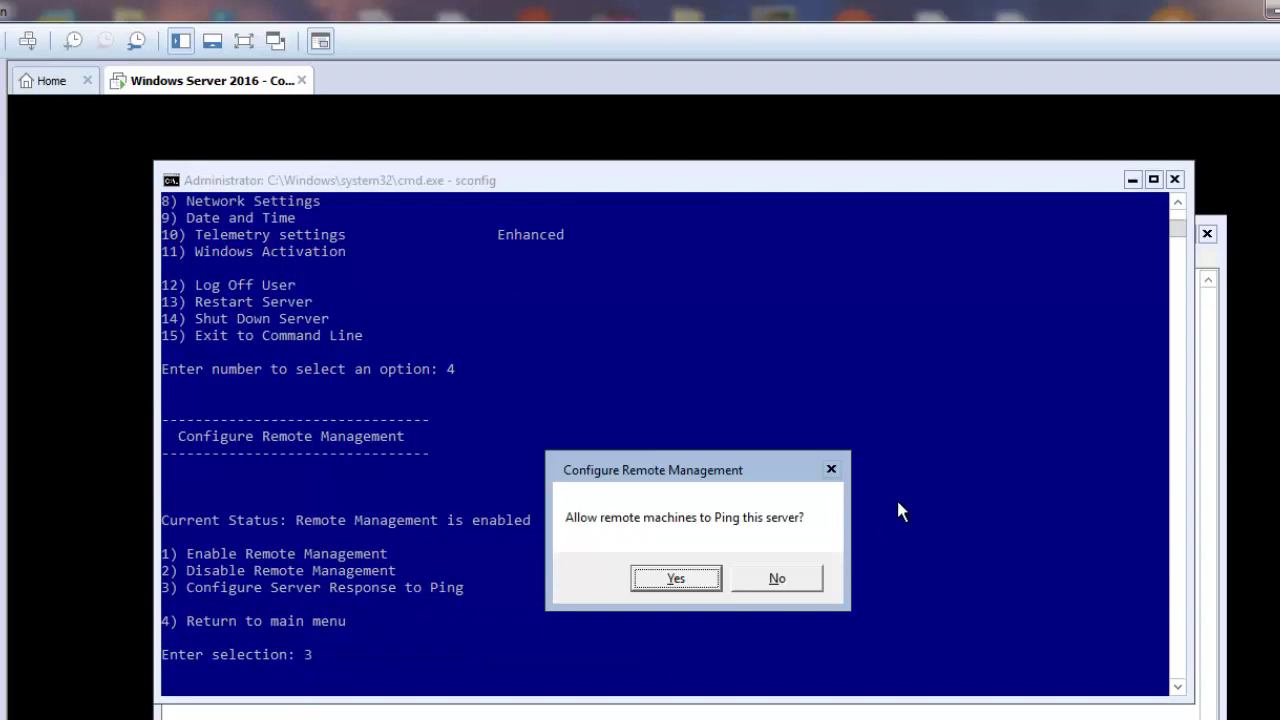
left_click(687, 585)
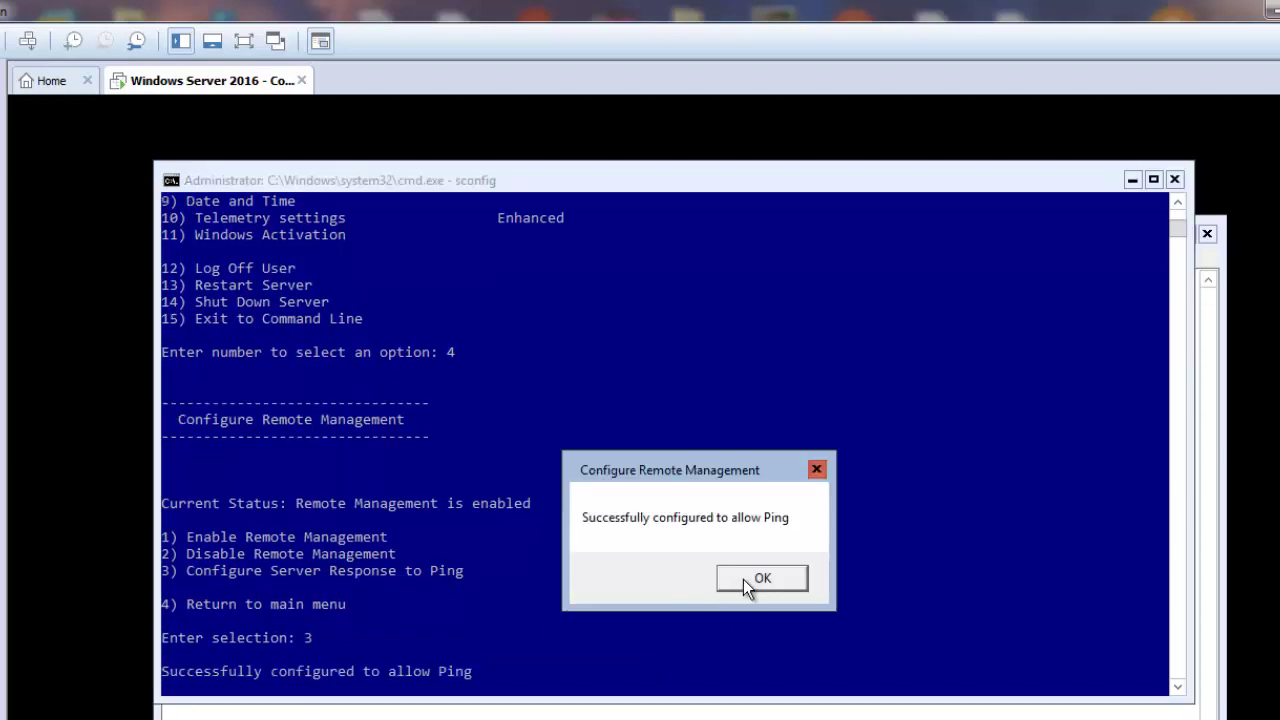
left_click(748, 579)
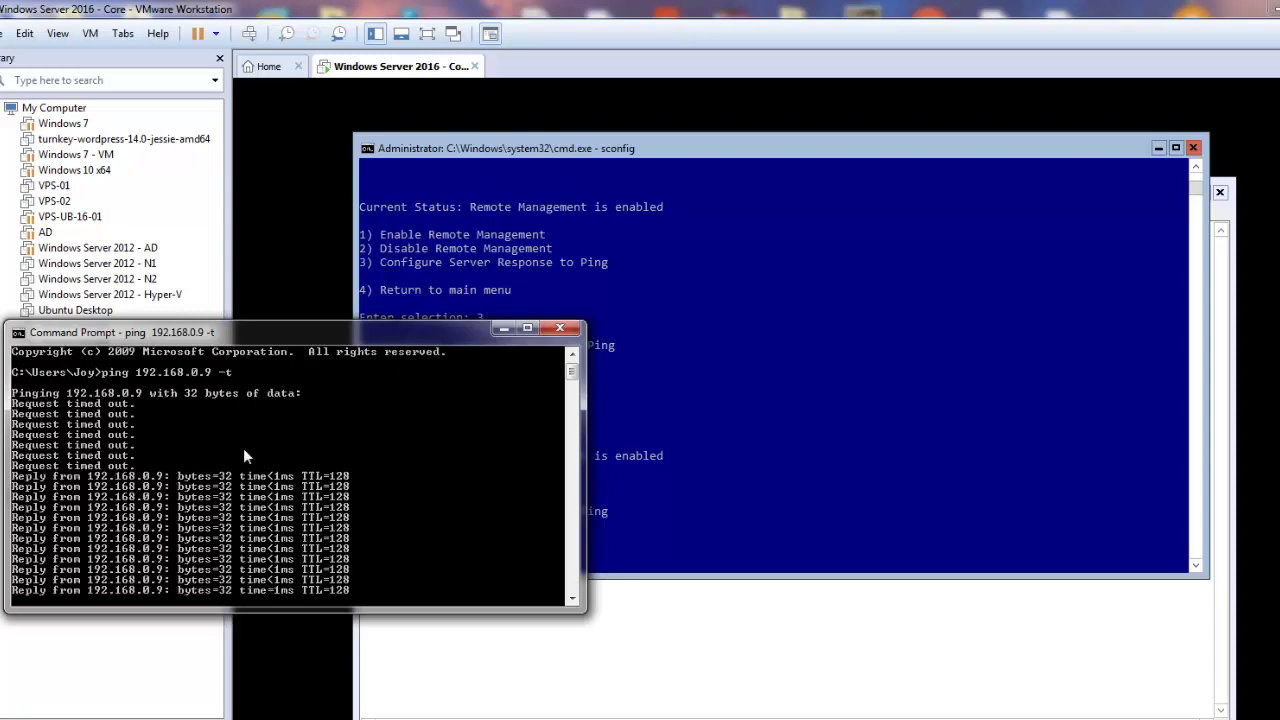
Enable Remote Management in sconfig and return to the main server configuration menu
left_click_drag(260, 337, 279, 198)
left_click(866, 482)
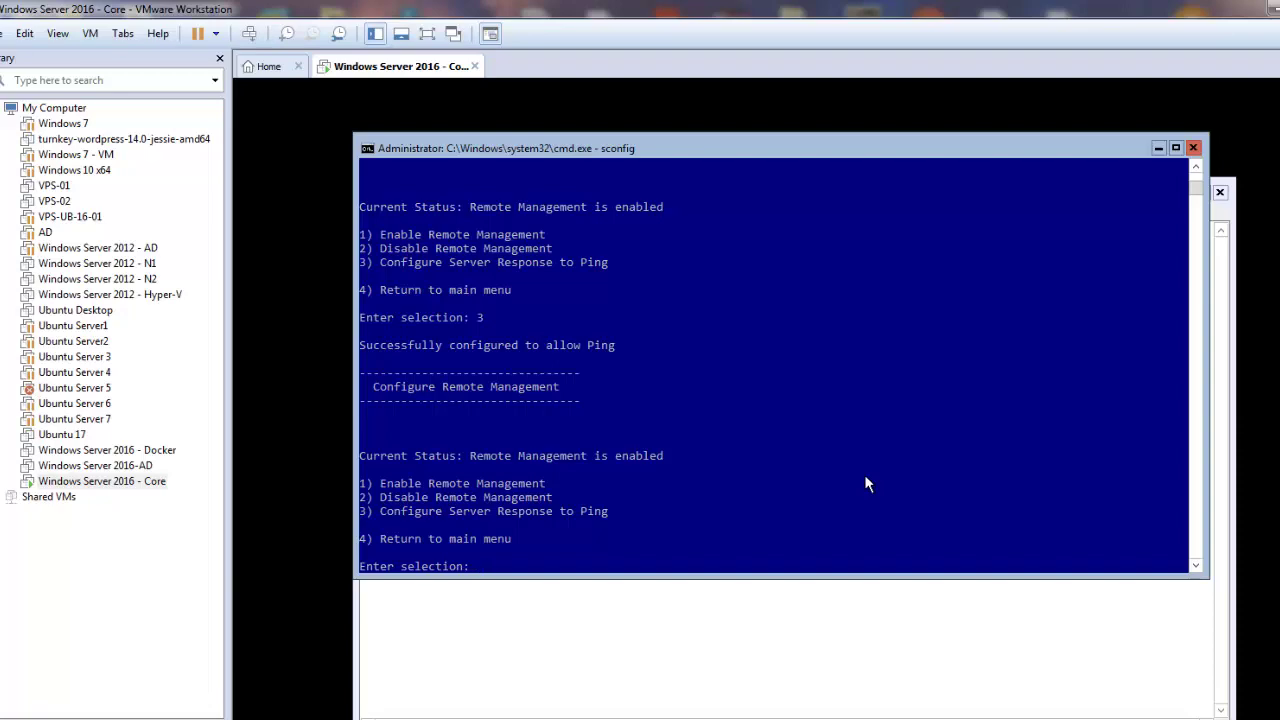
type("1")
key("Return")
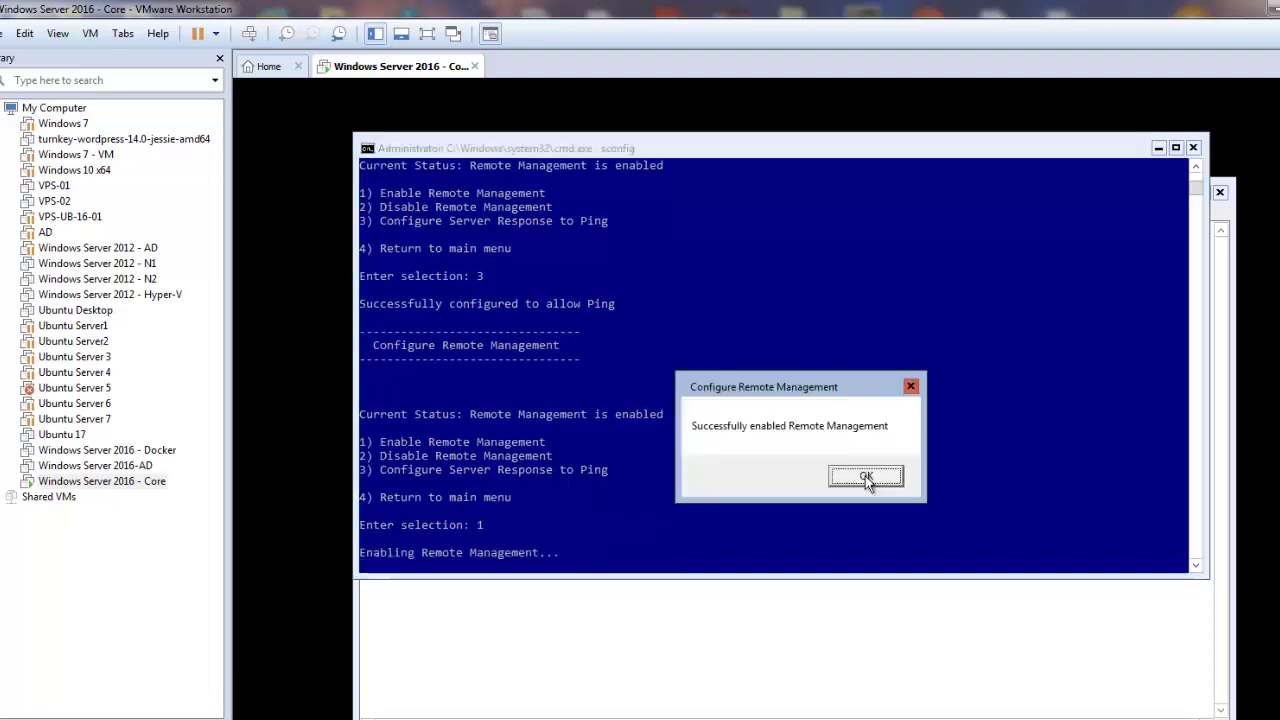
left_click(866, 478)
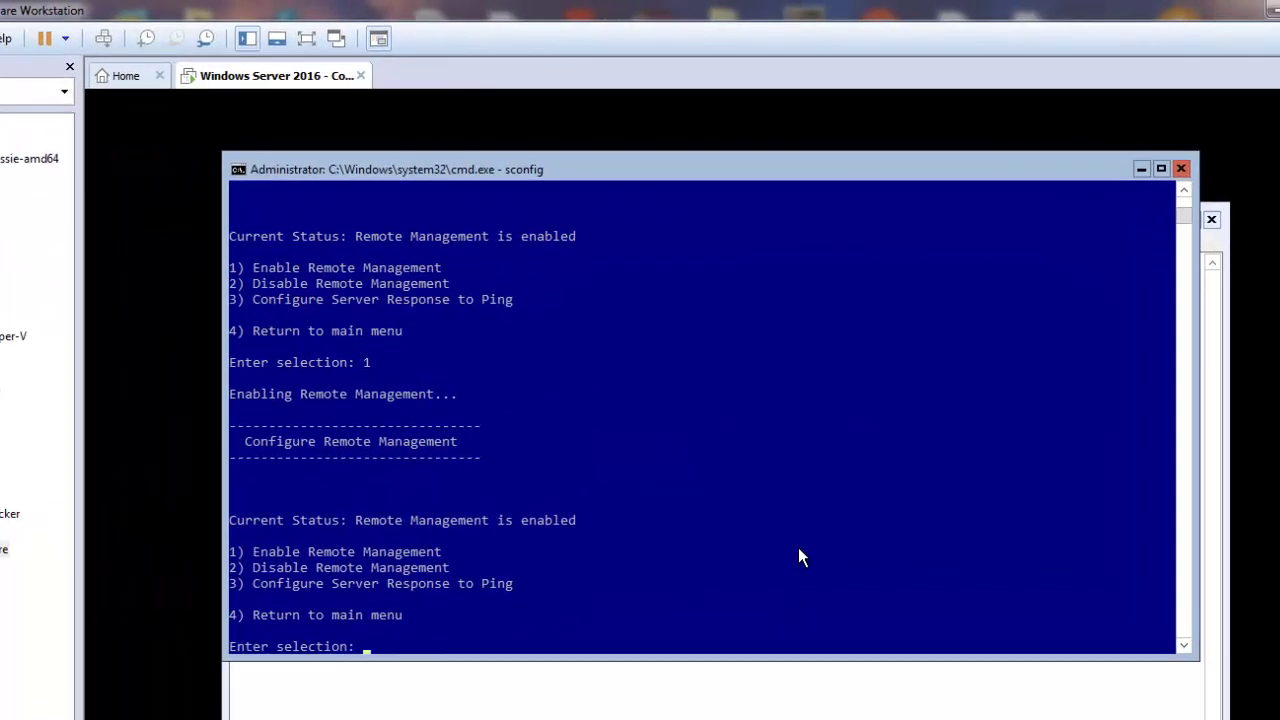
type("4")
key("Return")
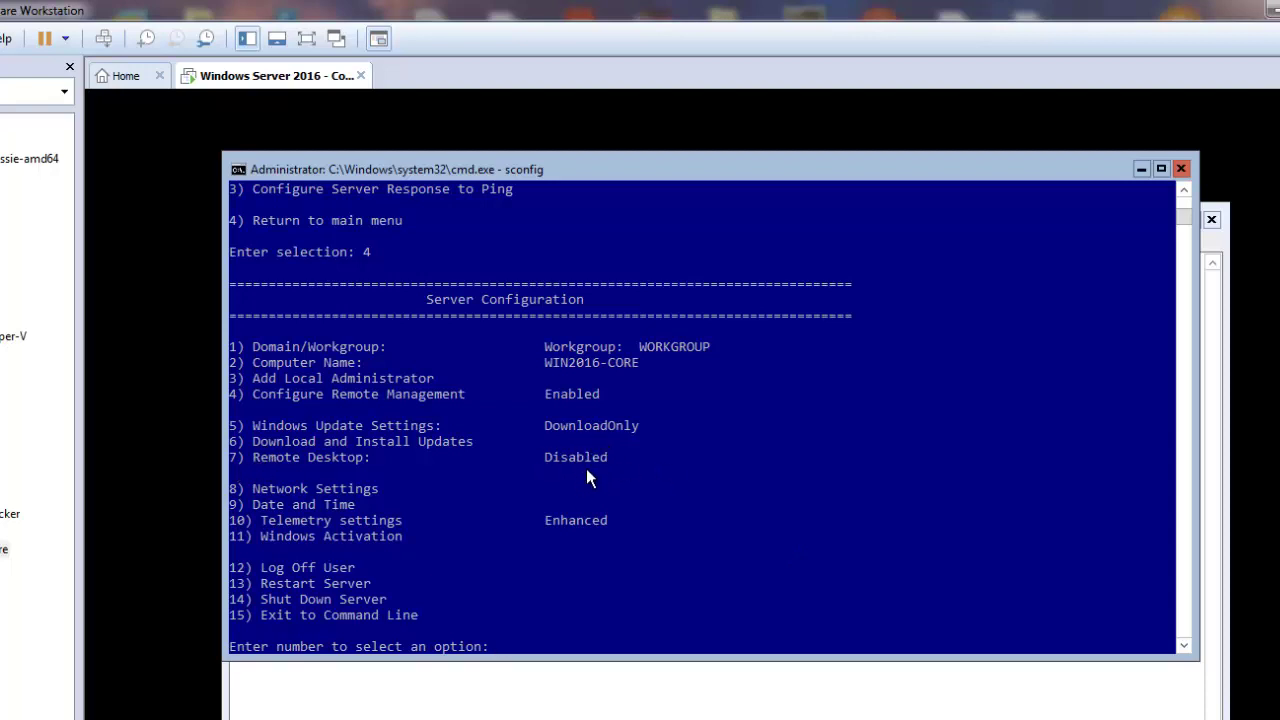
Enable Remote Desktop for clients running any version of Remote Desktop (less secure)
key("Return")
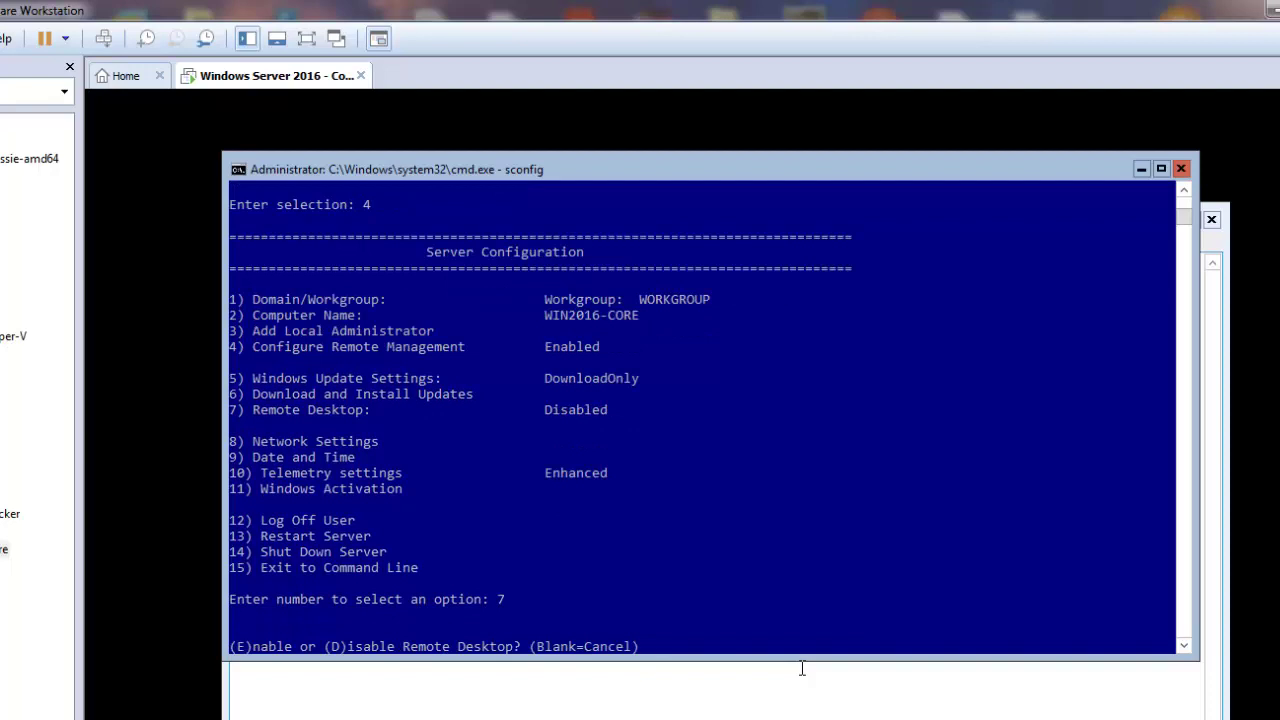
type("E")
key("Return")
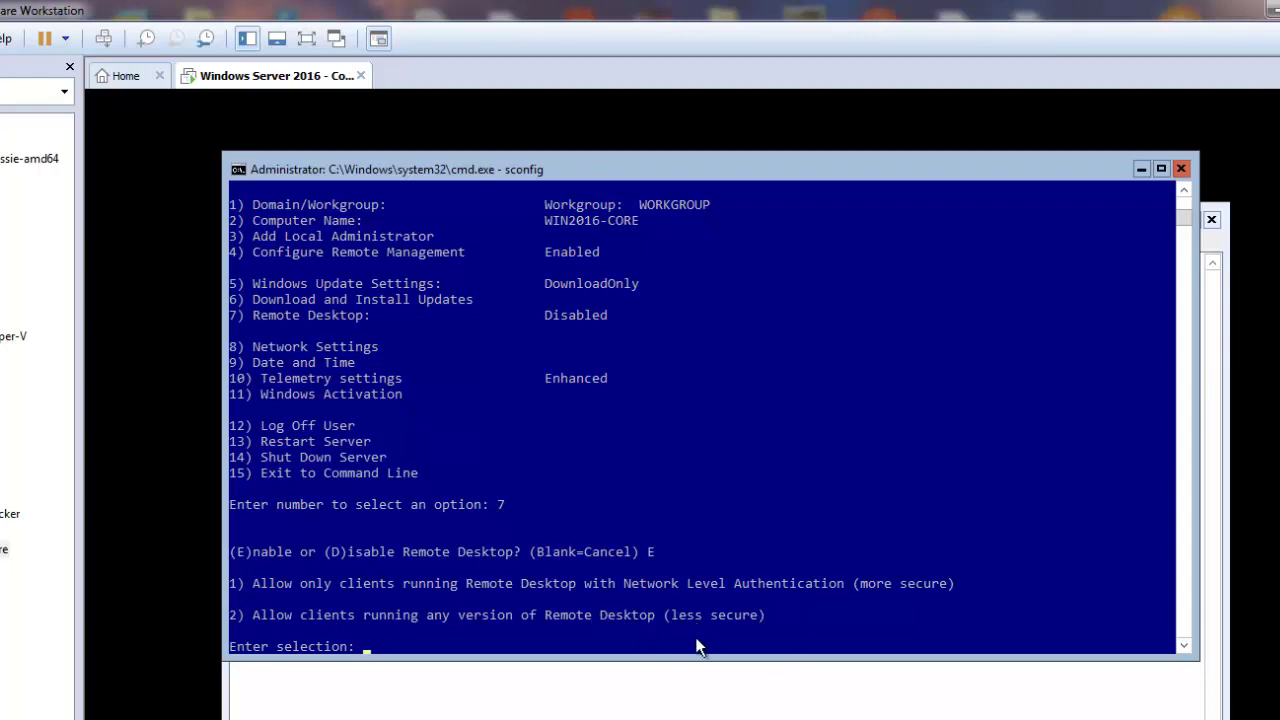
type("2")
key("Return")
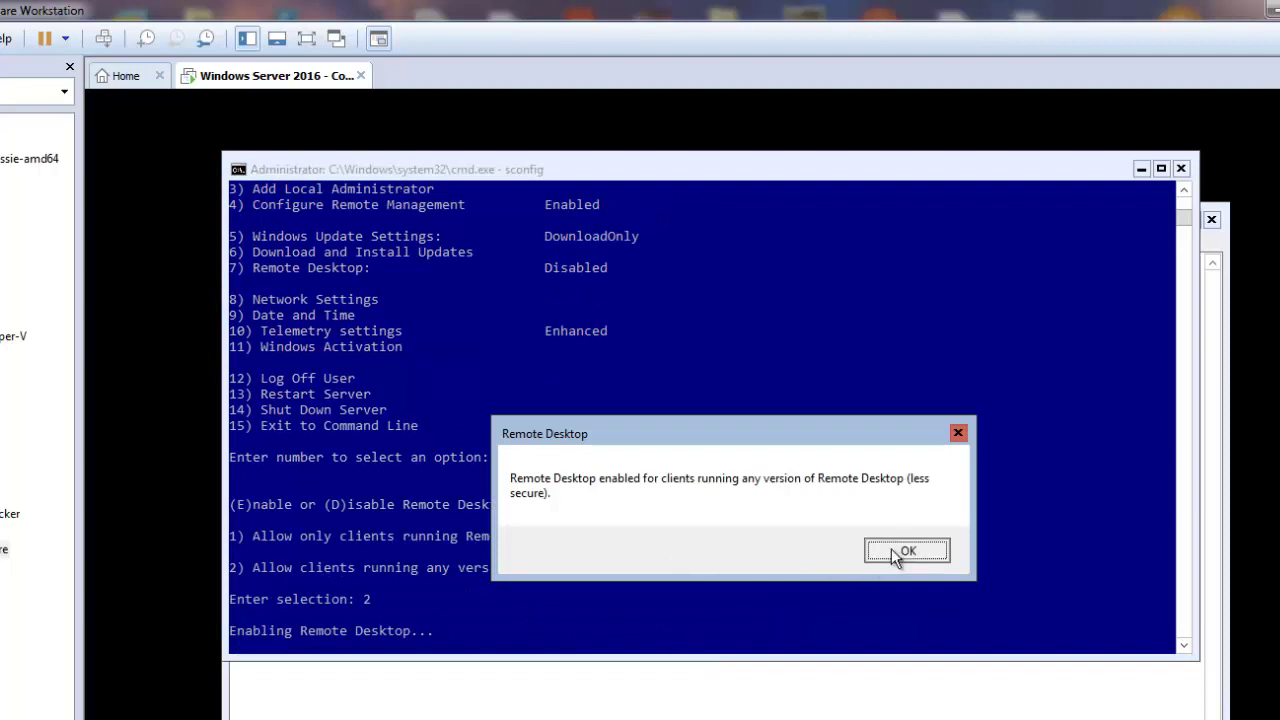
left_click(893, 553)
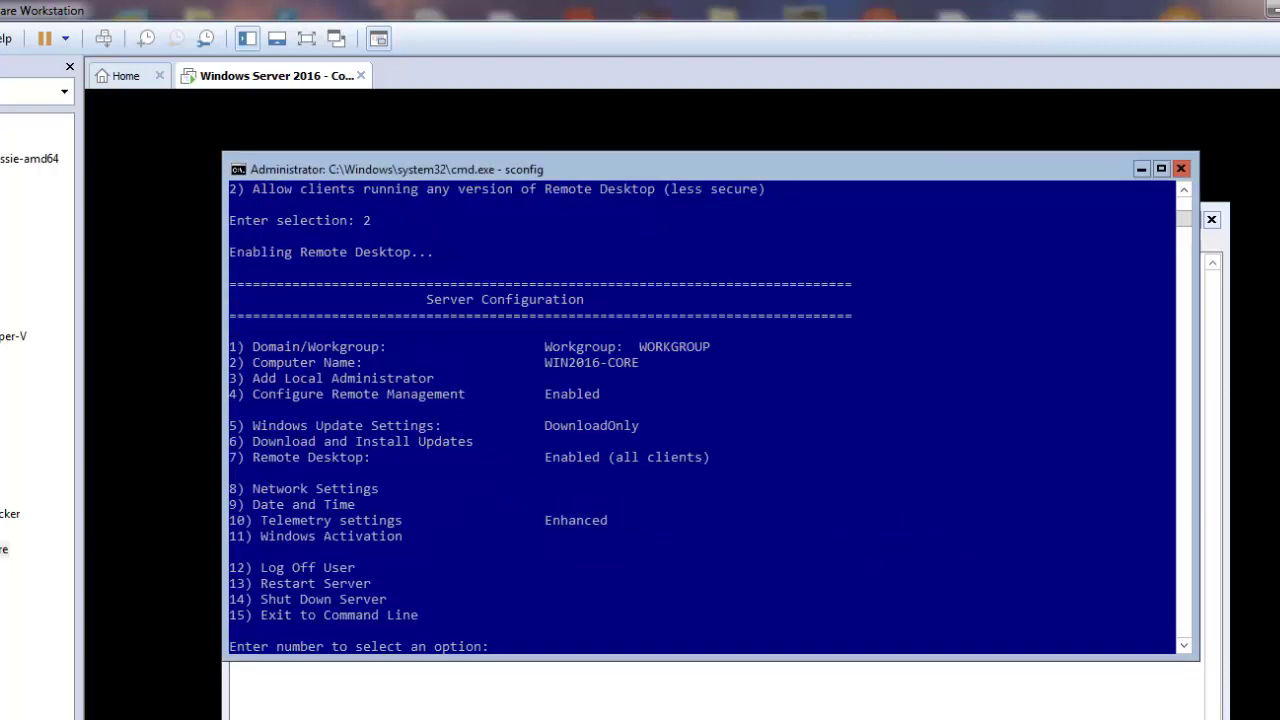
Switch to Remote Desktop Connection on the host computer and start a connection to the server at 192.168.0.9
key("super")
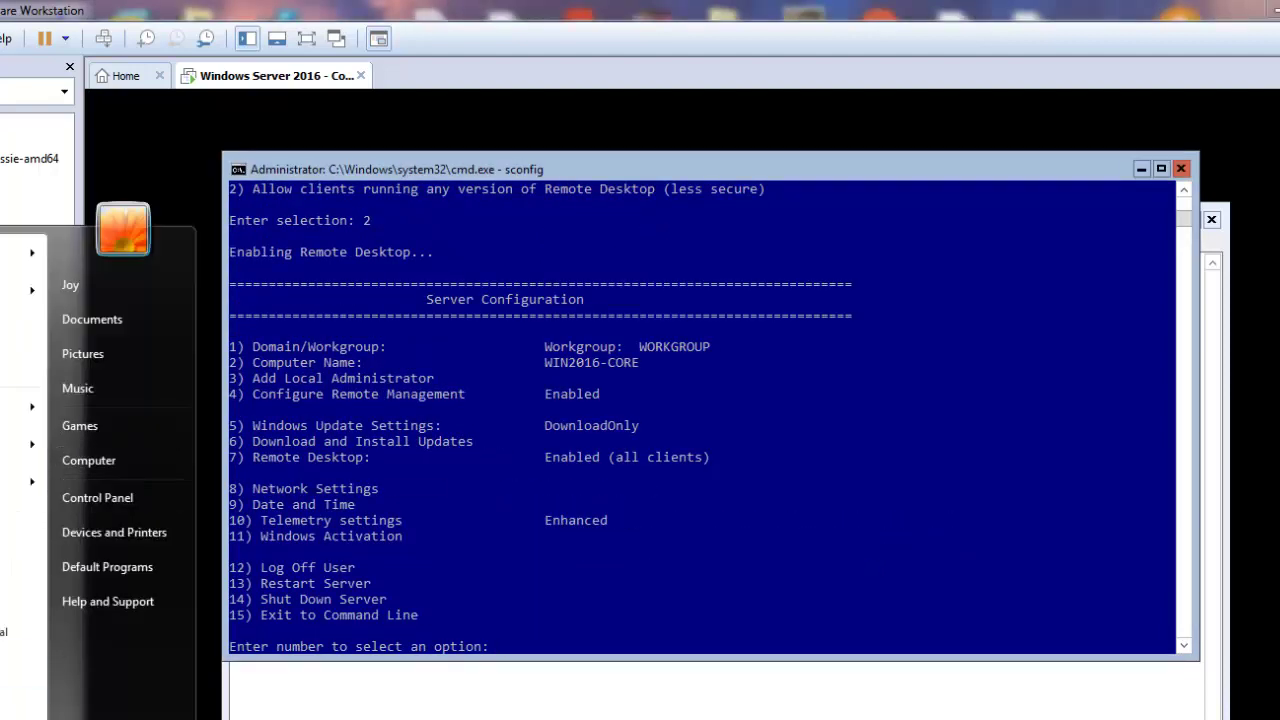
key("super+r")
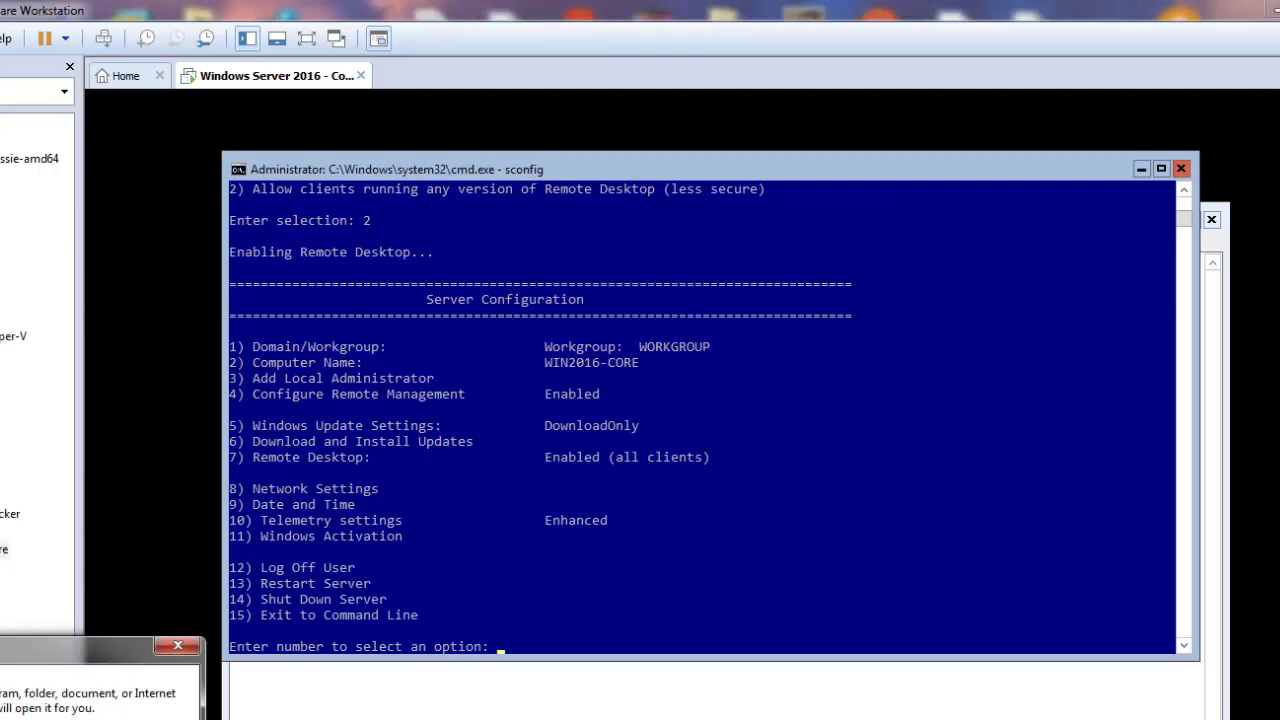
key("Return")
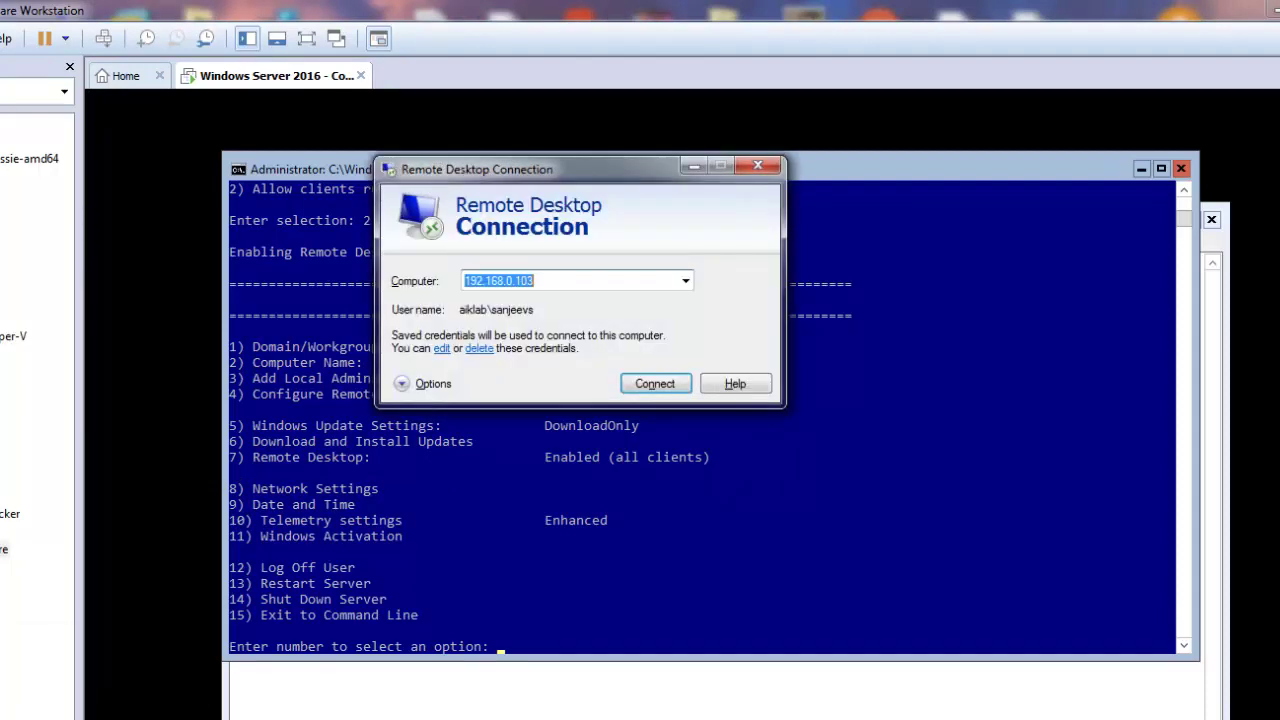
type("192.168")
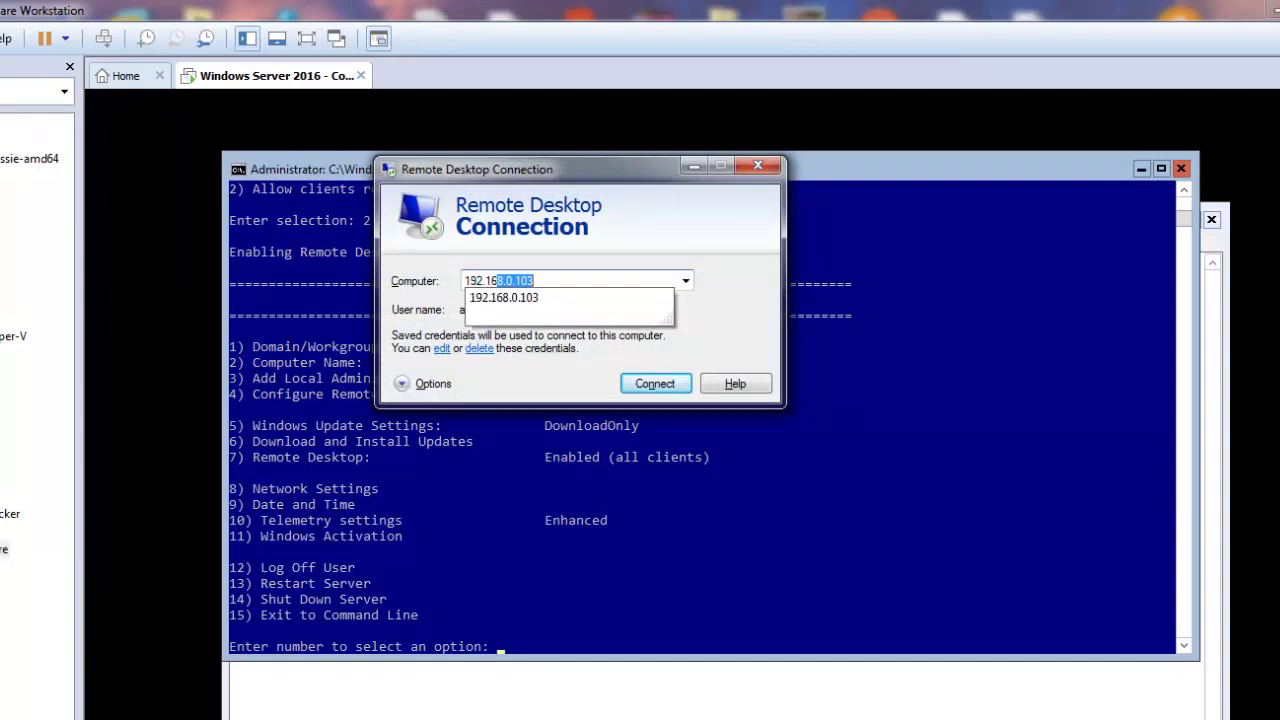
type(".0.9")
left_click(673, 385)
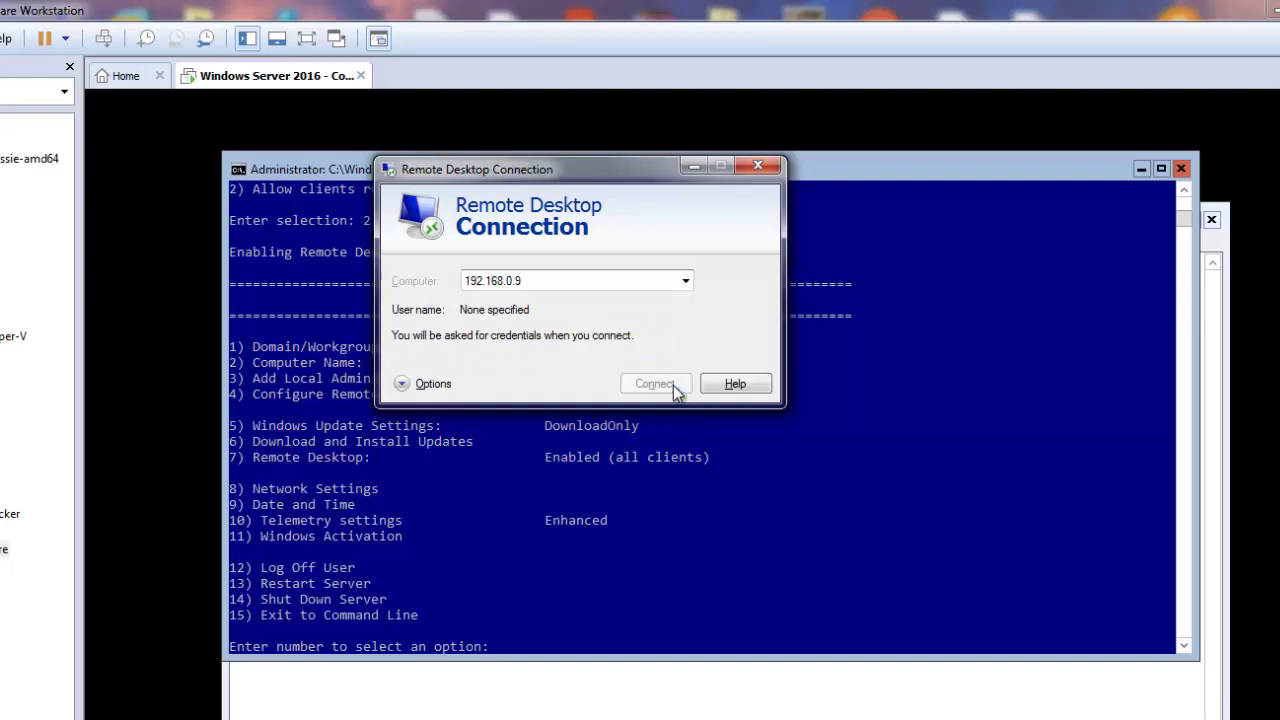
Log in as Administrator with the account password, accepting the certificate errors, and move the remote sconfig window clear of the Notepad text
left_click(523, 326)
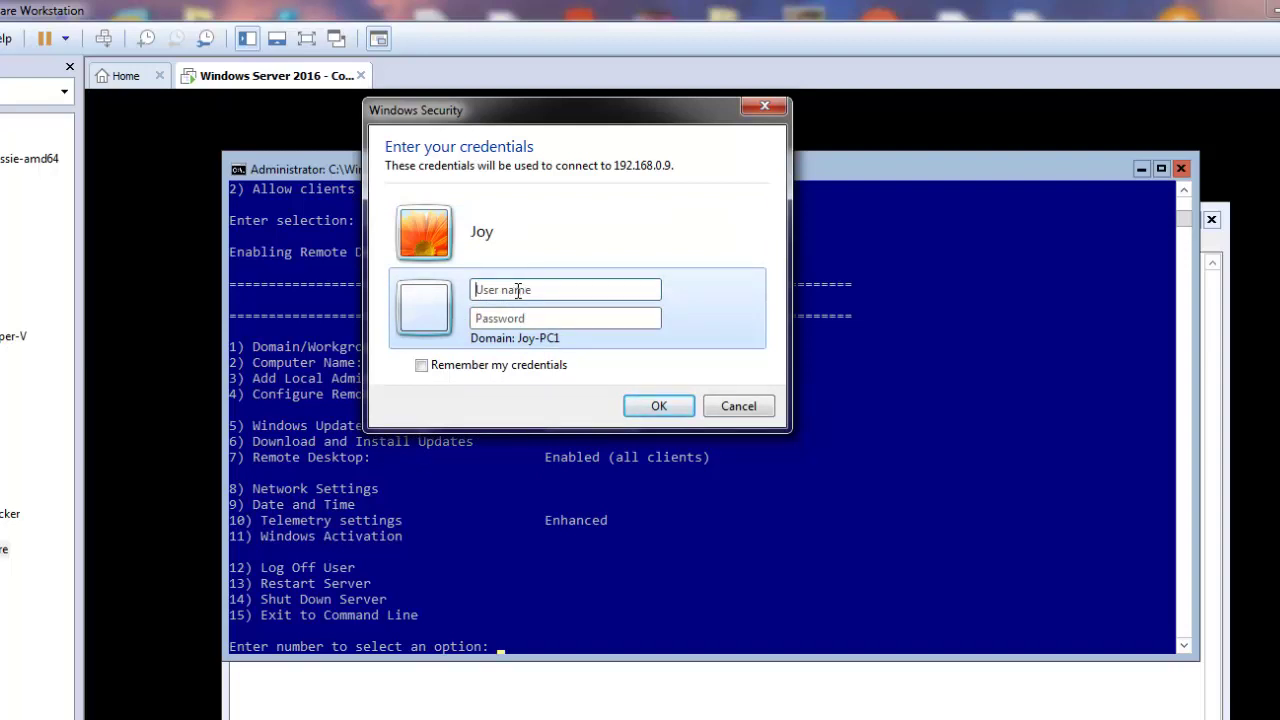
type("Administrator")
key("Tab")
type("••••••••••")
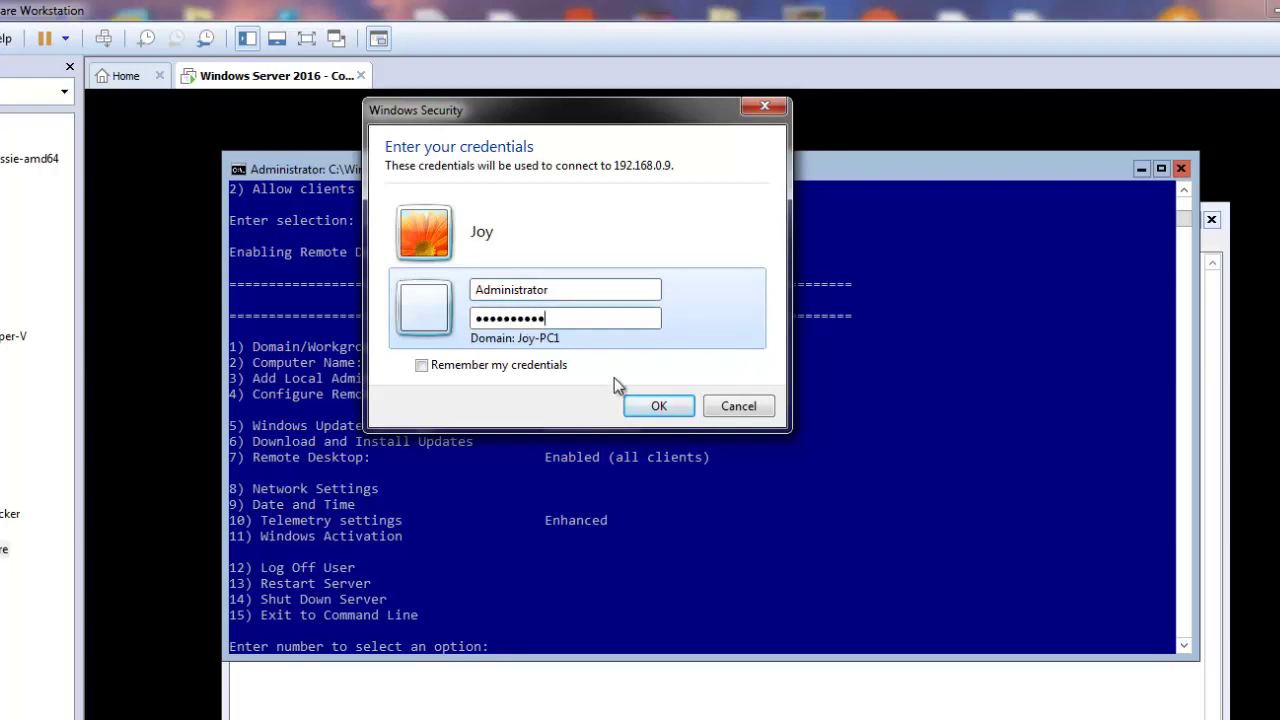
left_click(645, 405)
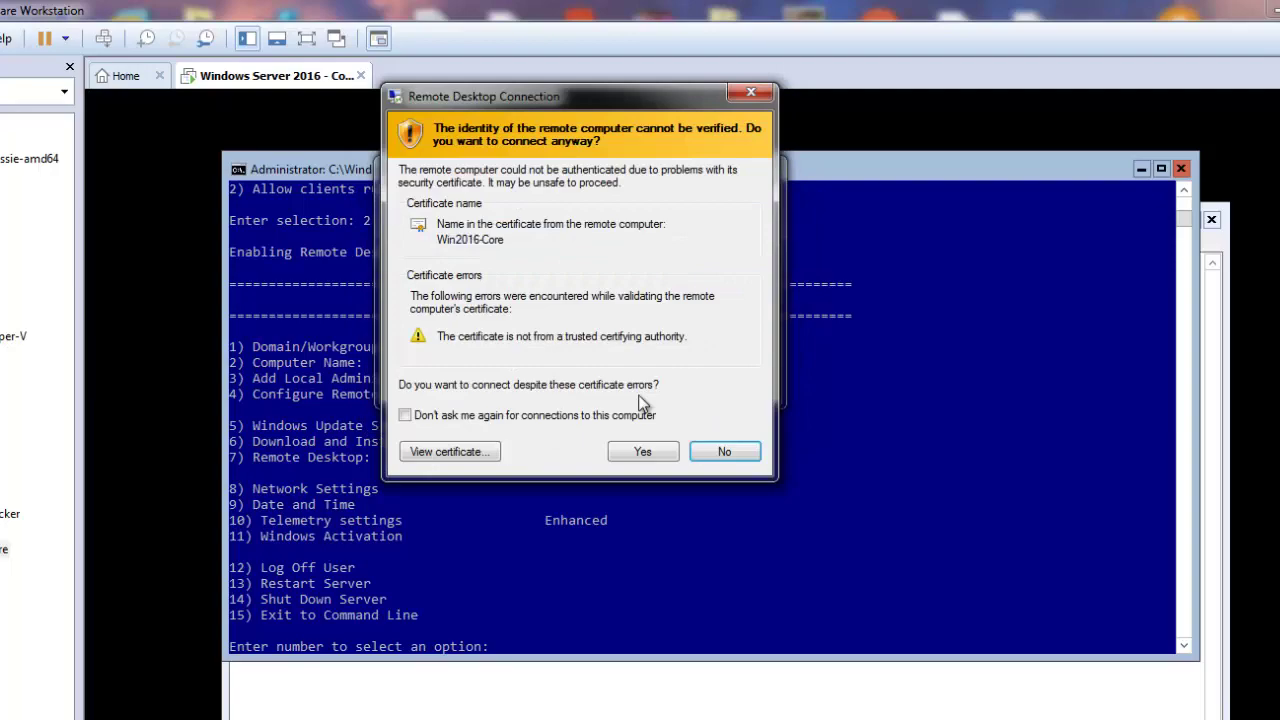
left_click(643, 451)
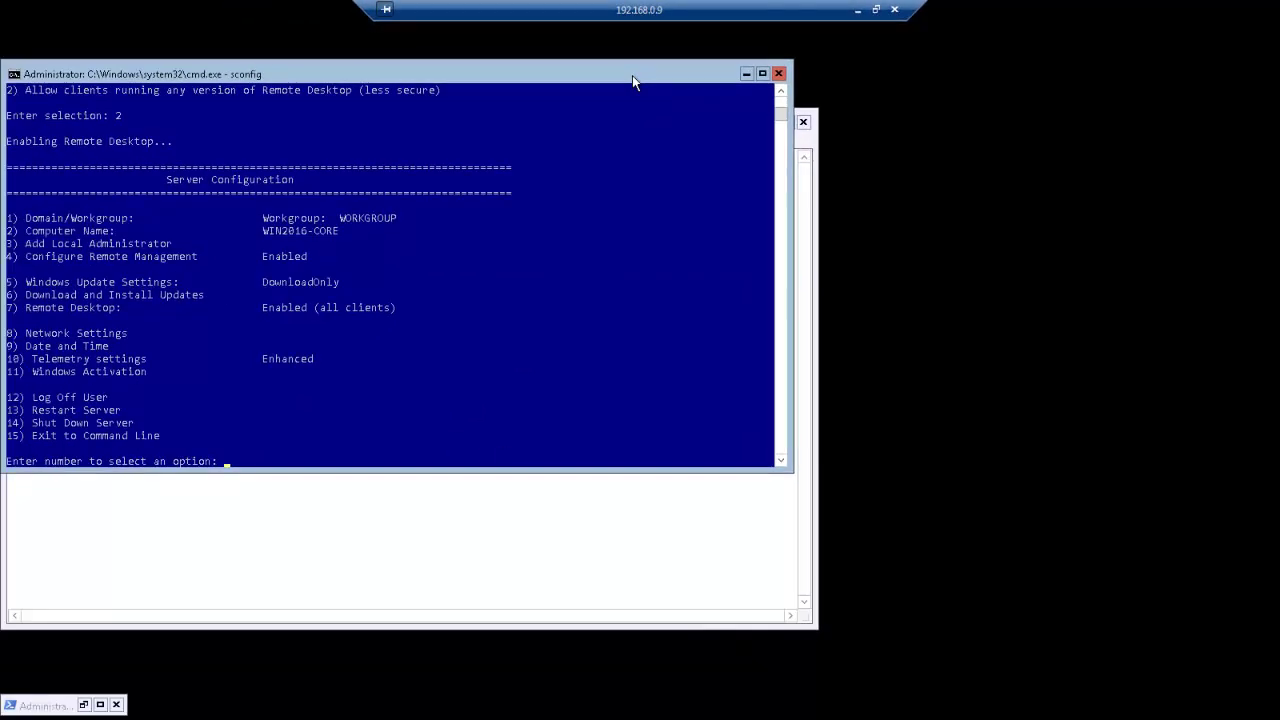
left_click_drag(633, 80, 1000, 108)
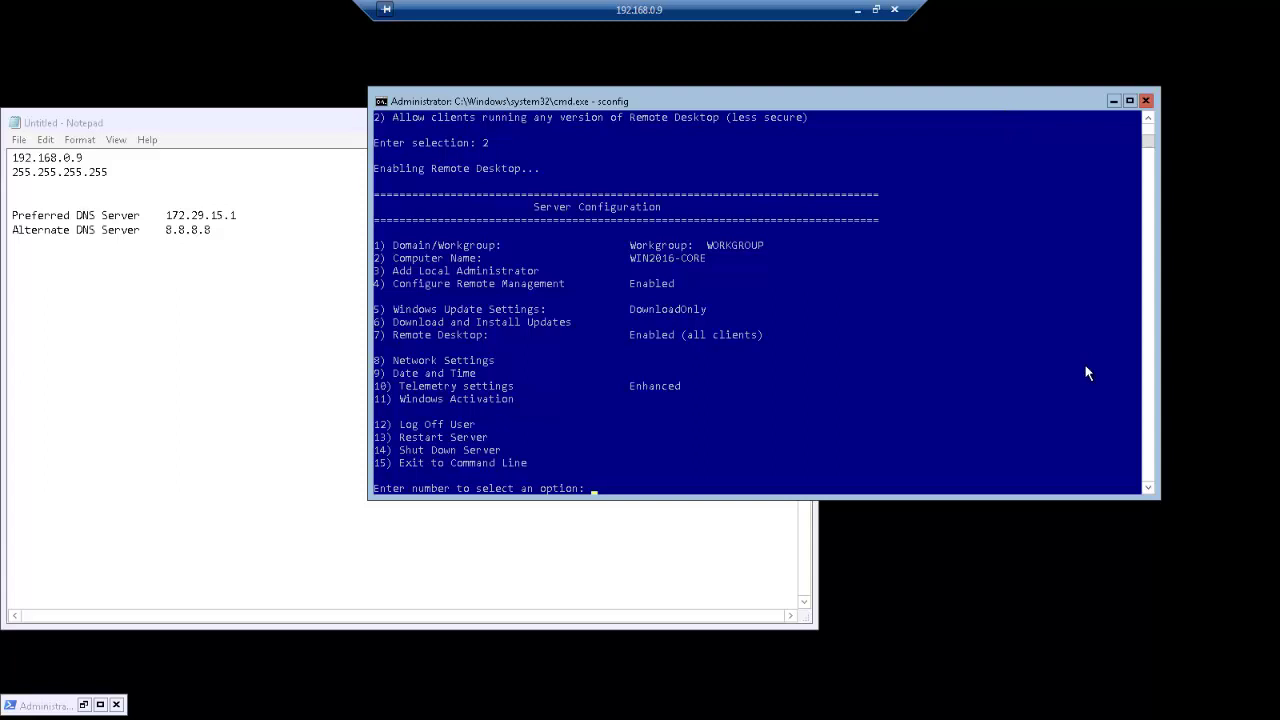